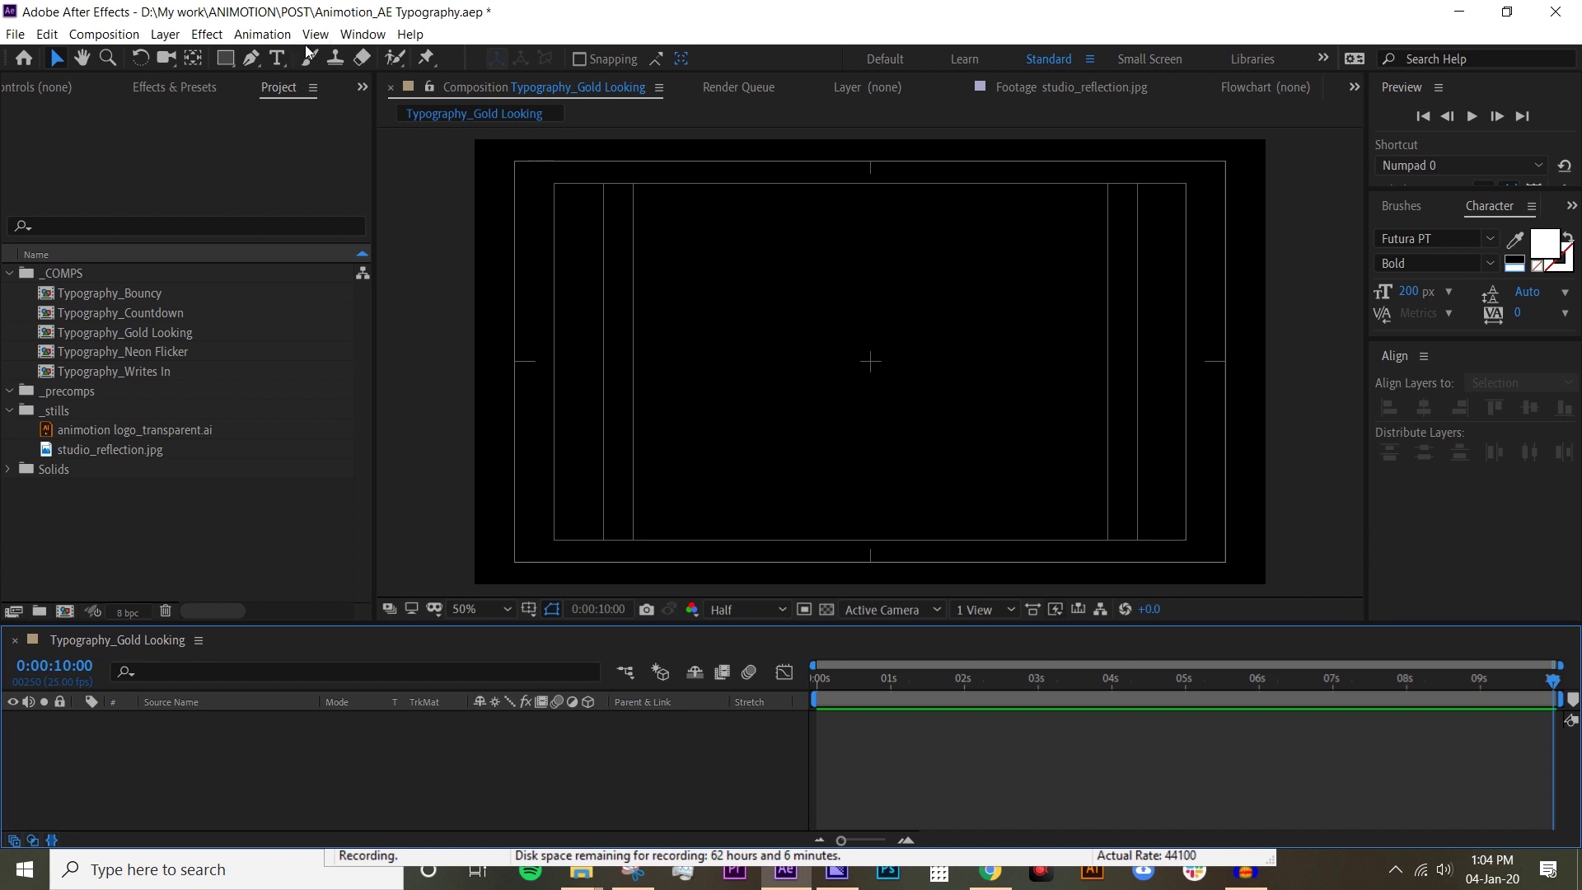
# Step: Type the word GOLD and centre it horizontally and vertically in the composition
pyautogui.click(272, 58)
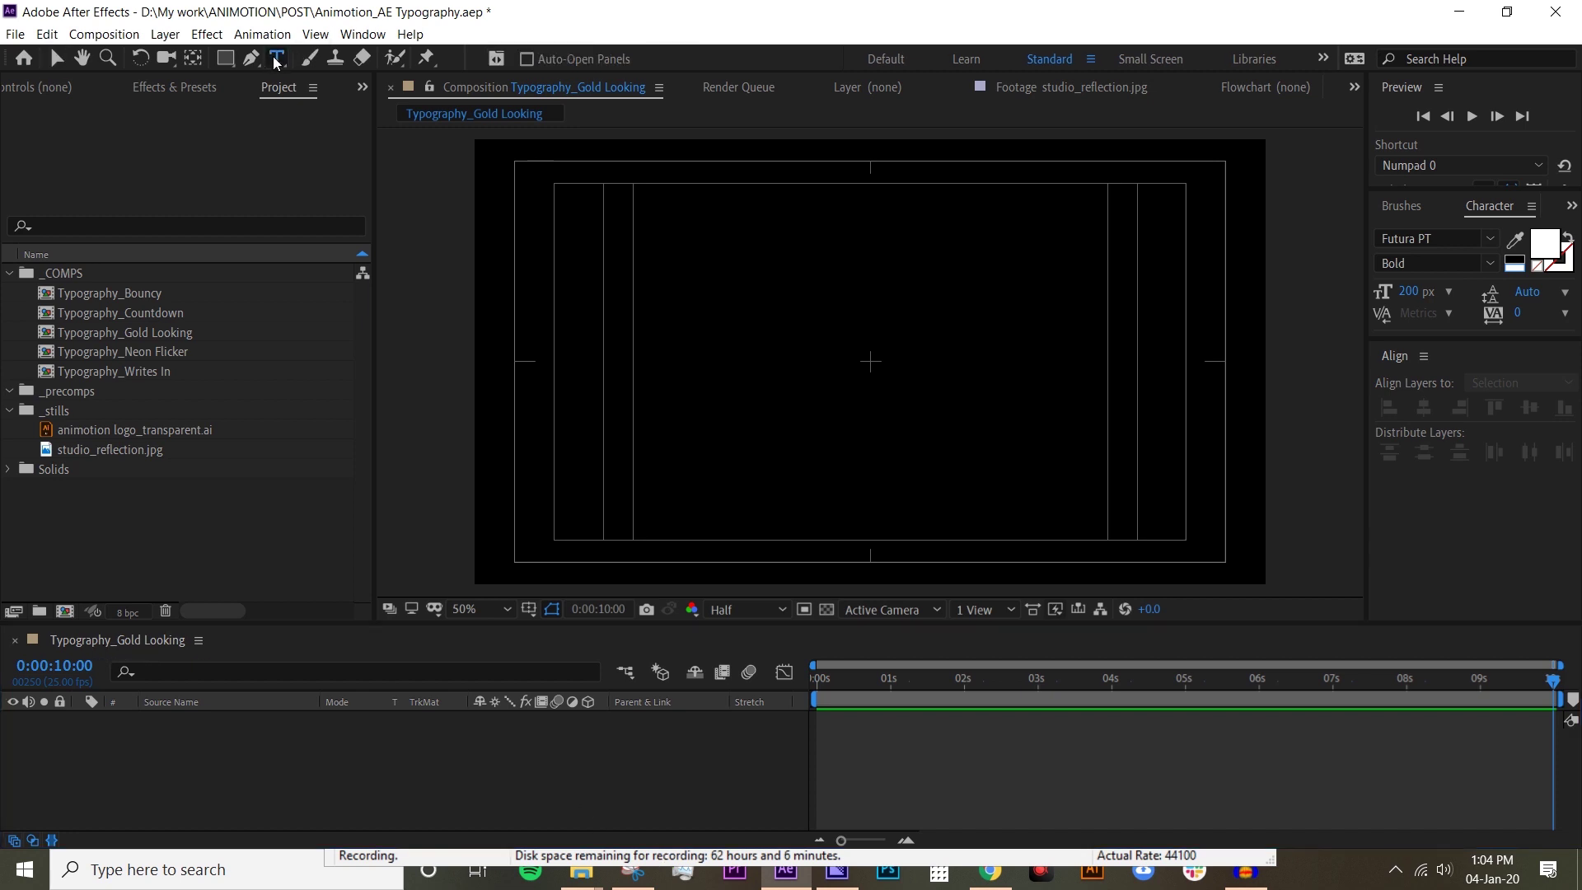
pyautogui.click(817, 375)
pyautogui.write('GOLD')
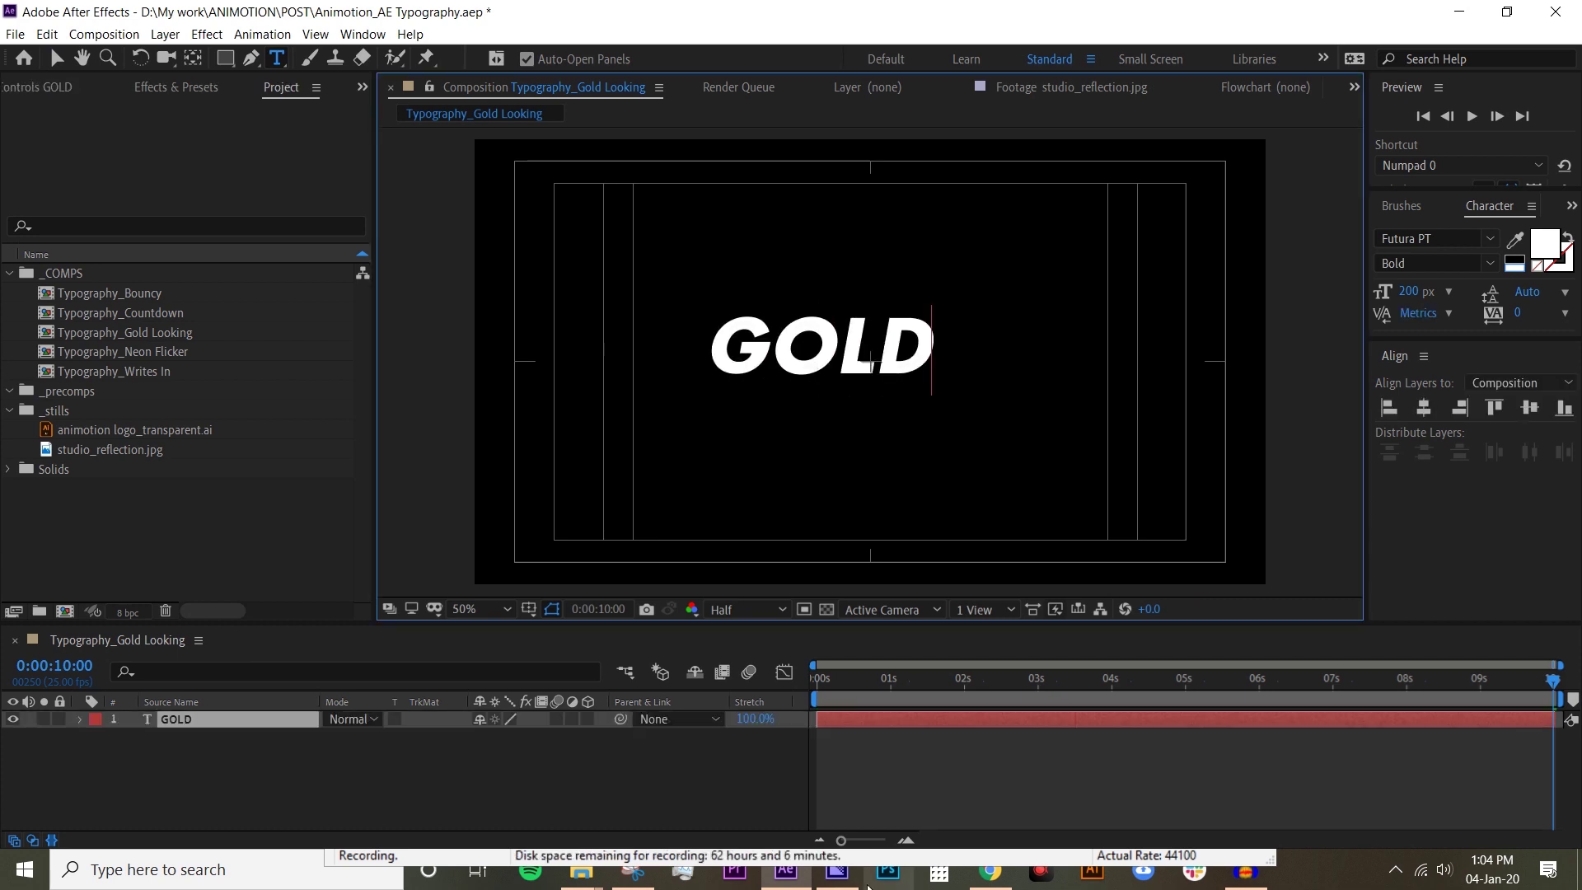
pyautogui.click(876, 824)
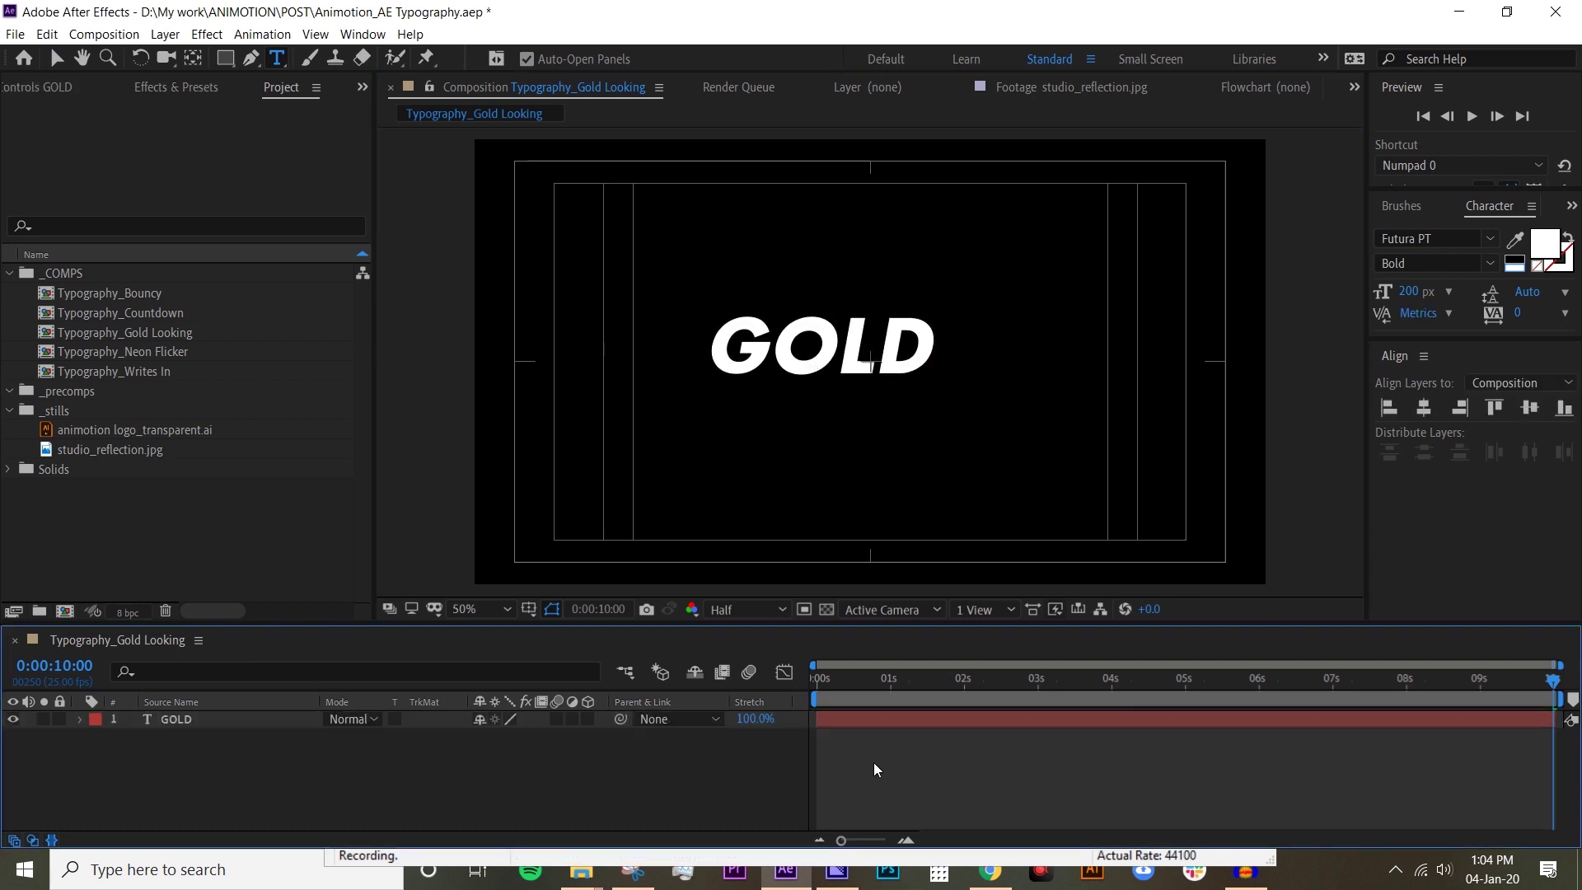
pyautogui.click(1424, 407)
pyautogui.click(1533, 407)
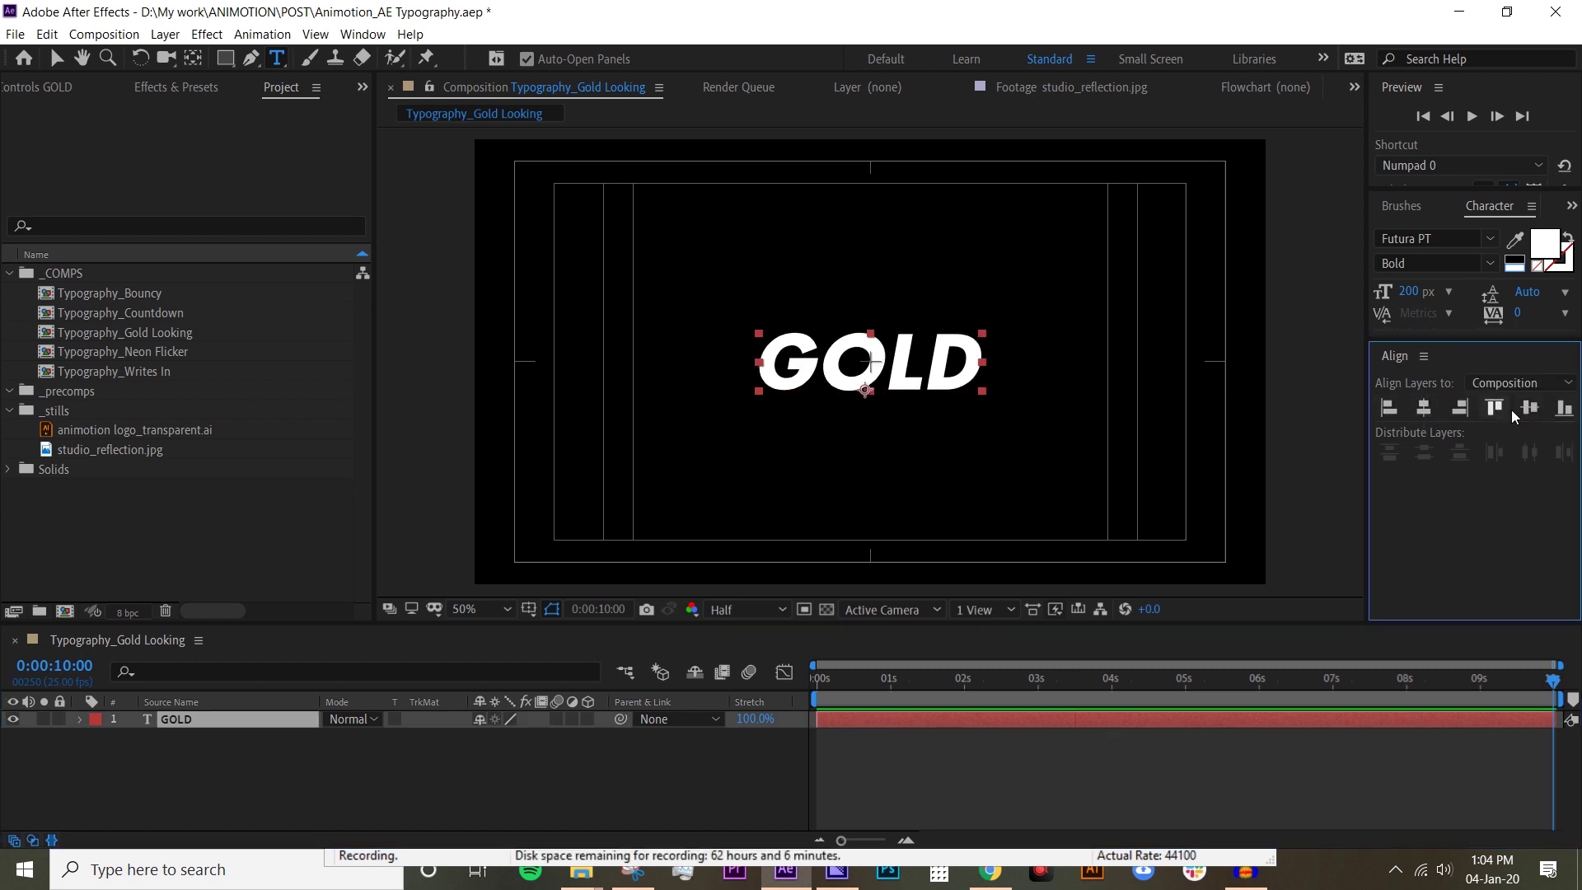
pyautogui.click(923, 736)
pyautogui.press('Home')
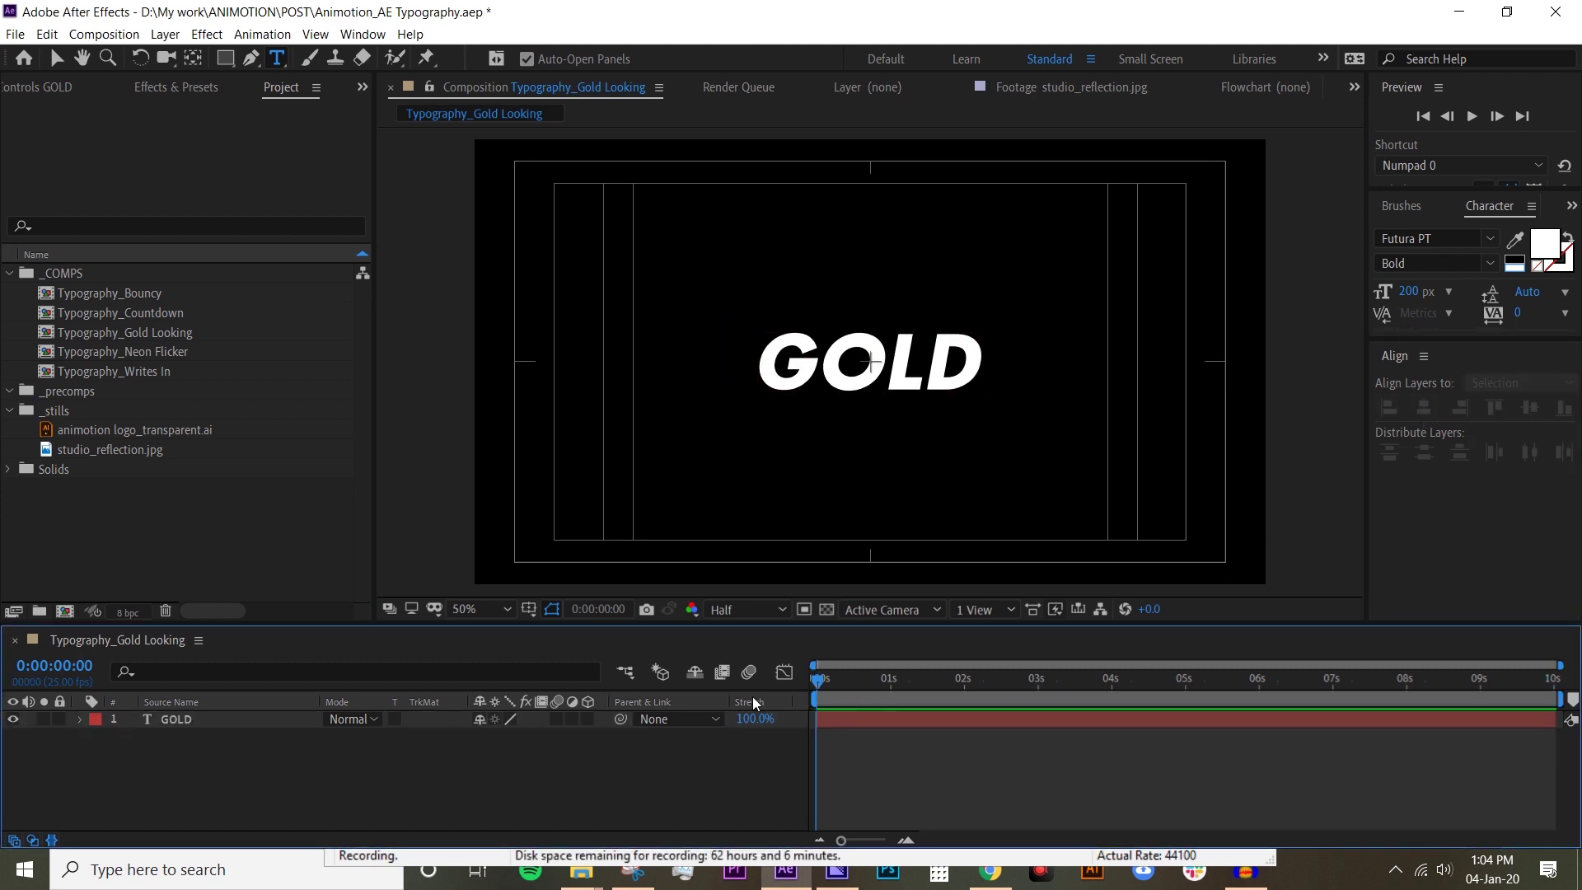
# Step: Pre-compose the GOLD text layer into a precomp named precomp_text_gold
pyautogui.rightClick(214, 719)
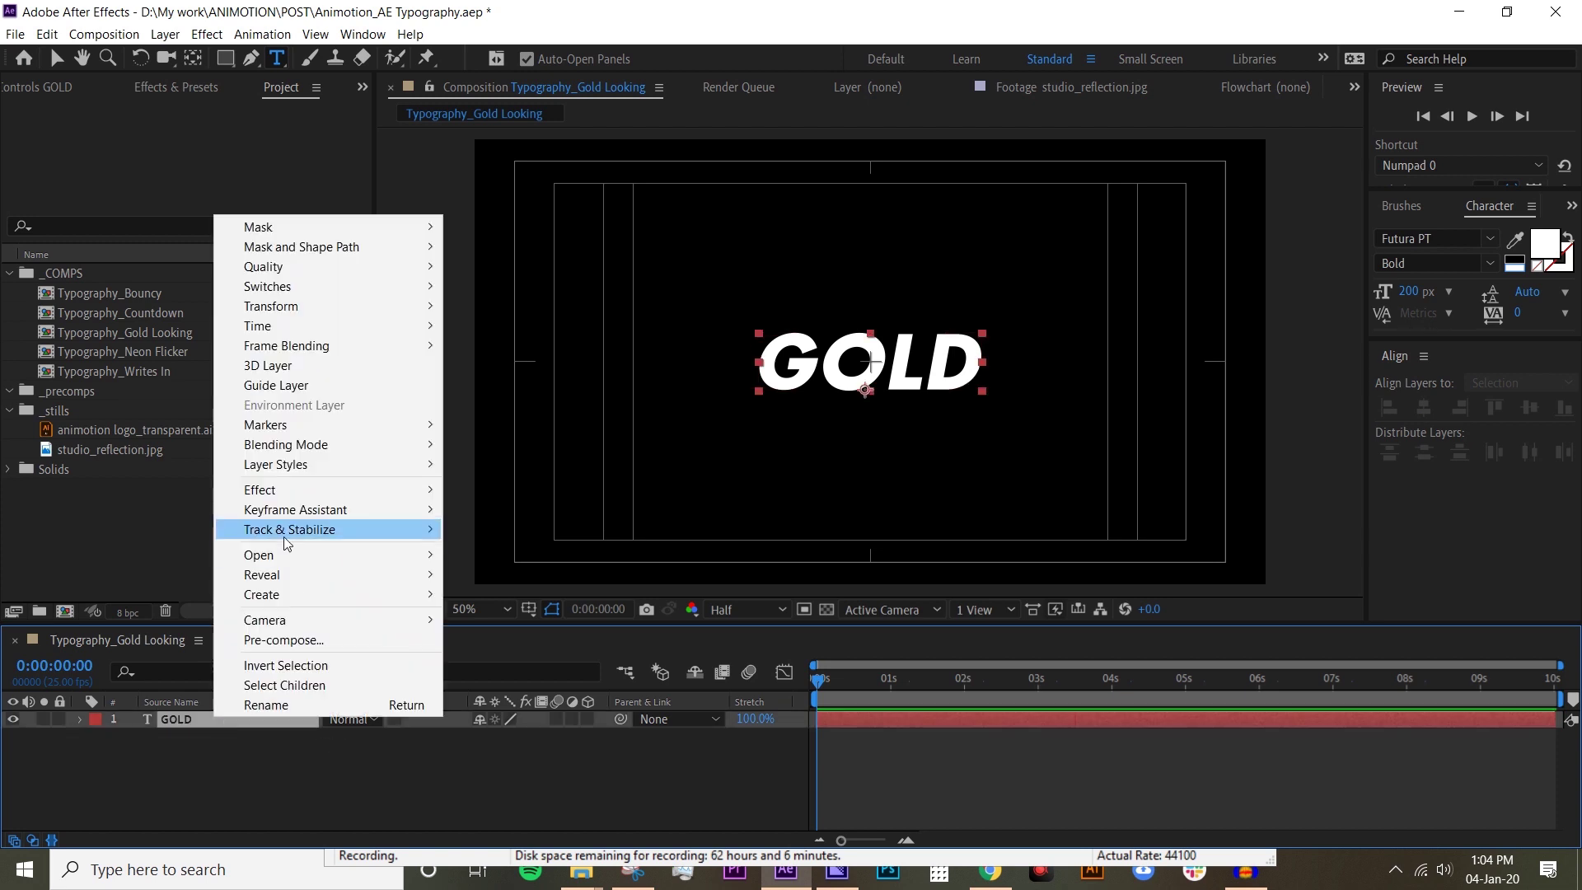
pyautogui.click(265, 643)
pyautogui.write('pr')
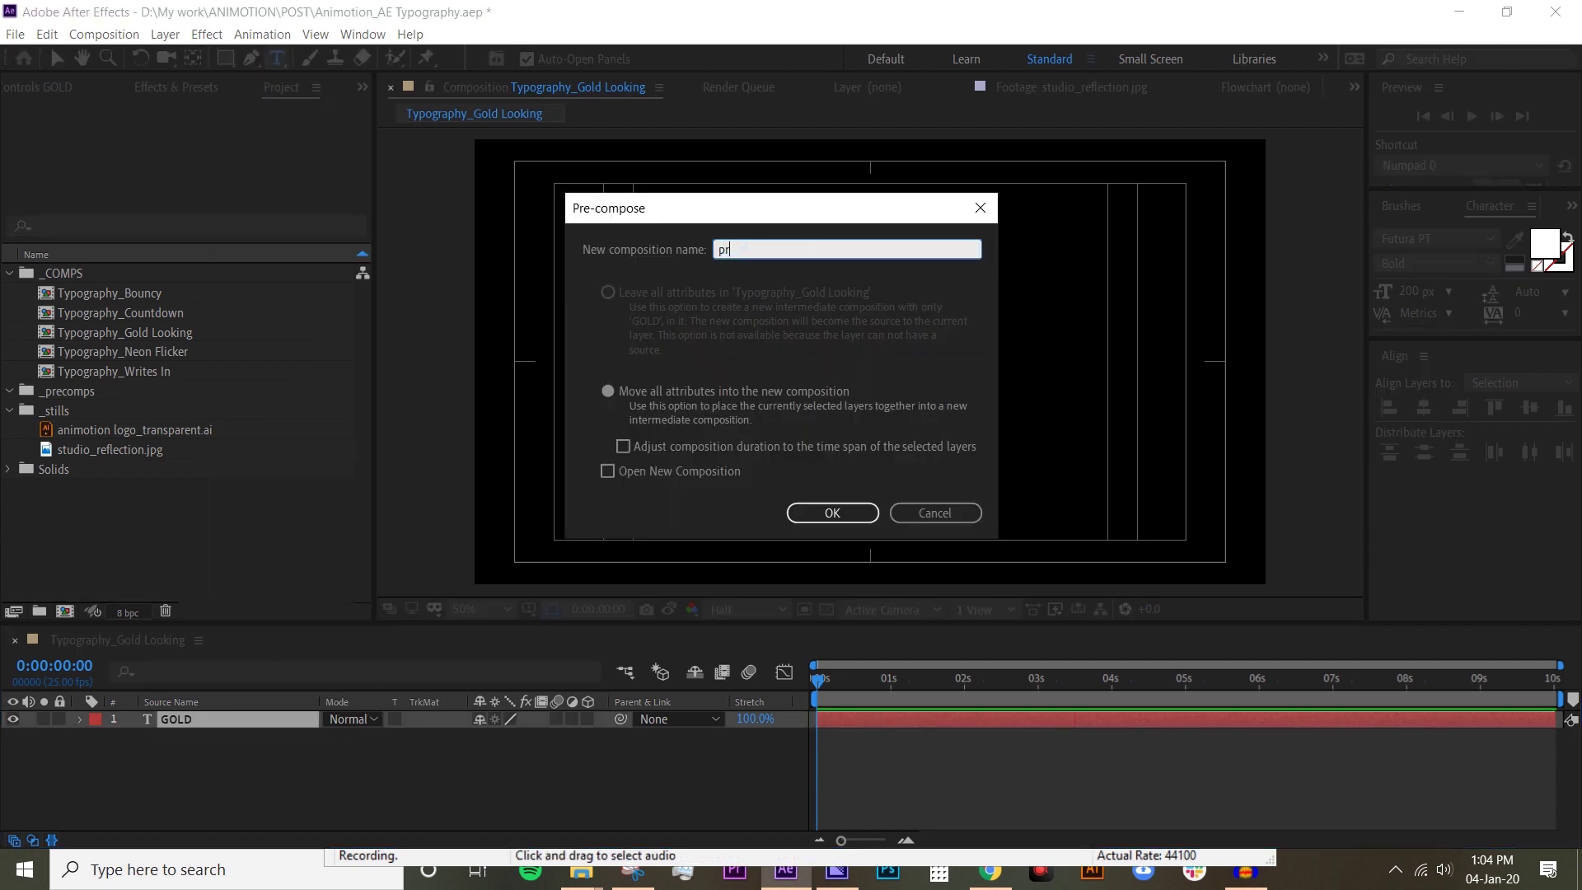
pyautogui.write('ecomp_text_gold')
pyautogui.press('Return')
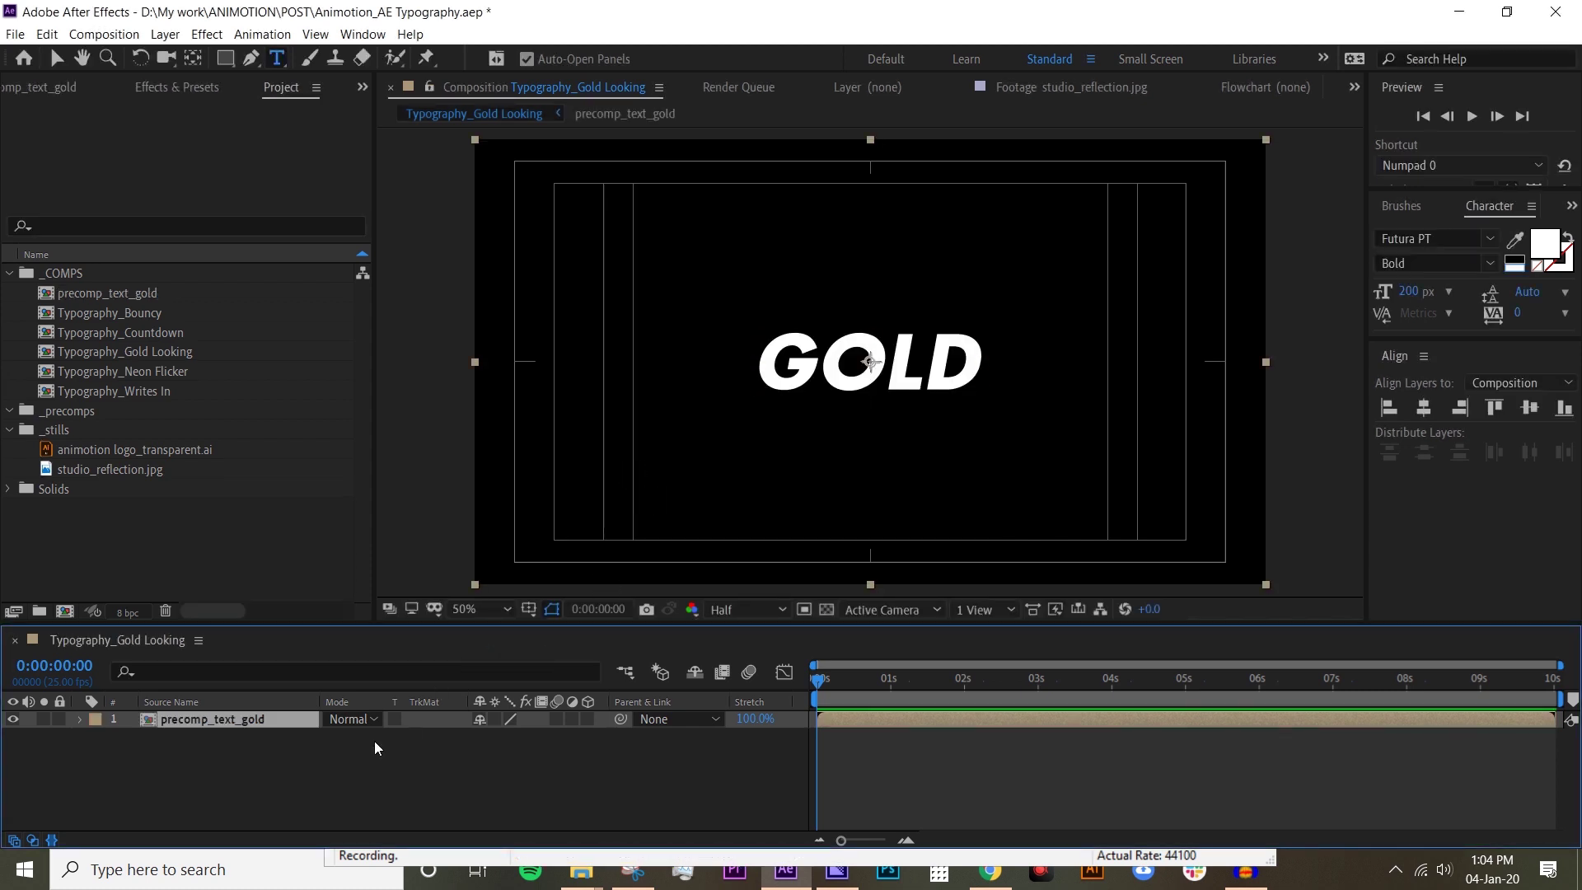
pyautogui.click(372, 746)
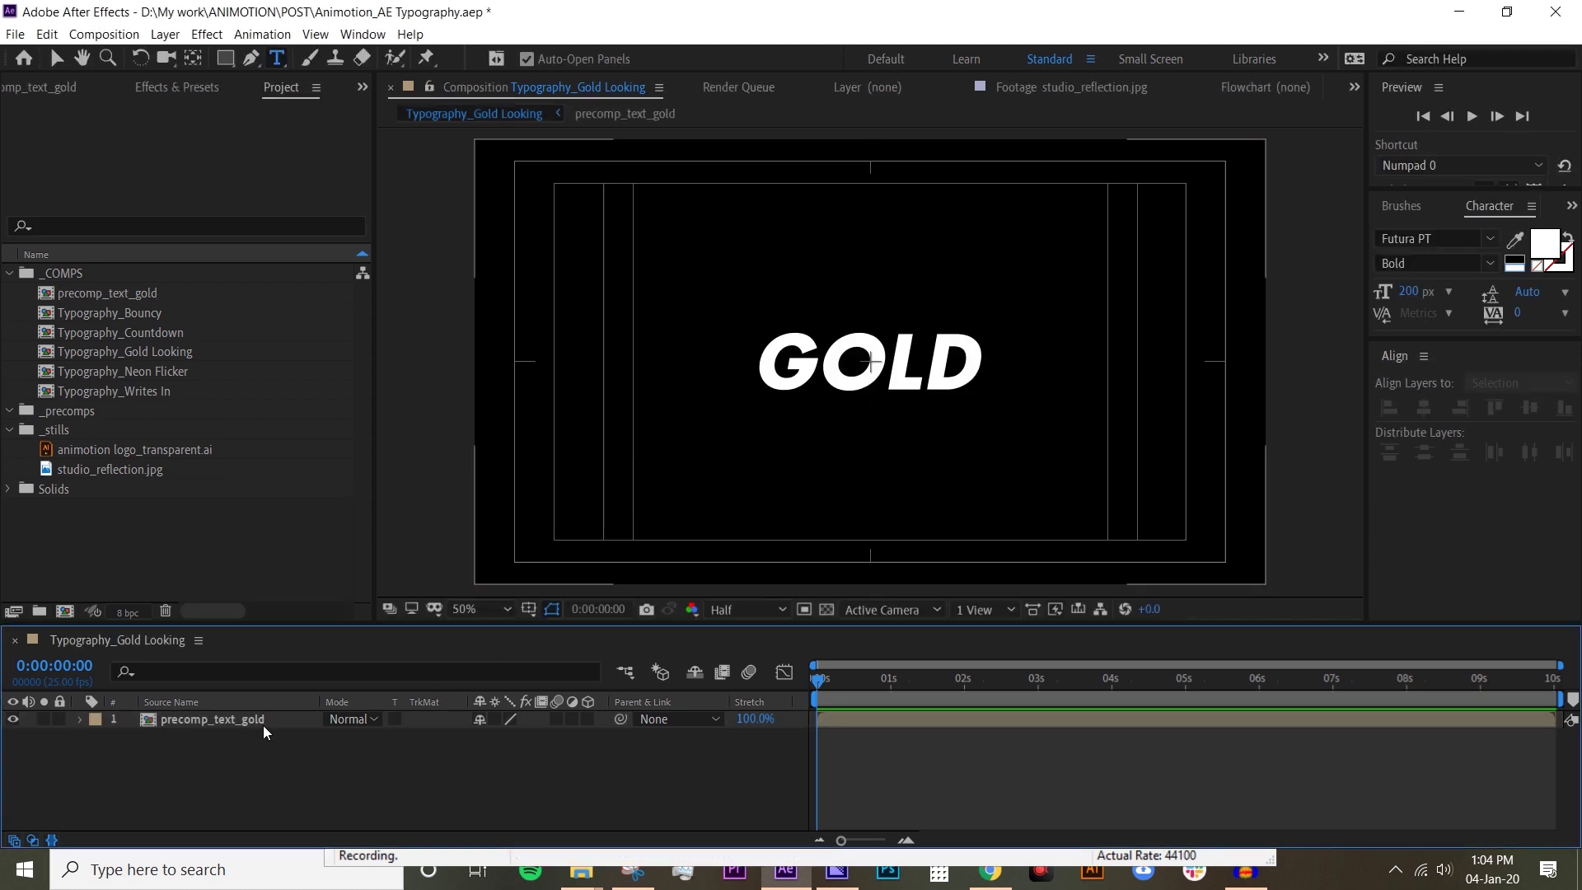
# Step: Drop studio_reflection.jpg in as the top layer and pre-compose it as precomp_reflection
pyautogui.click(125, 467)
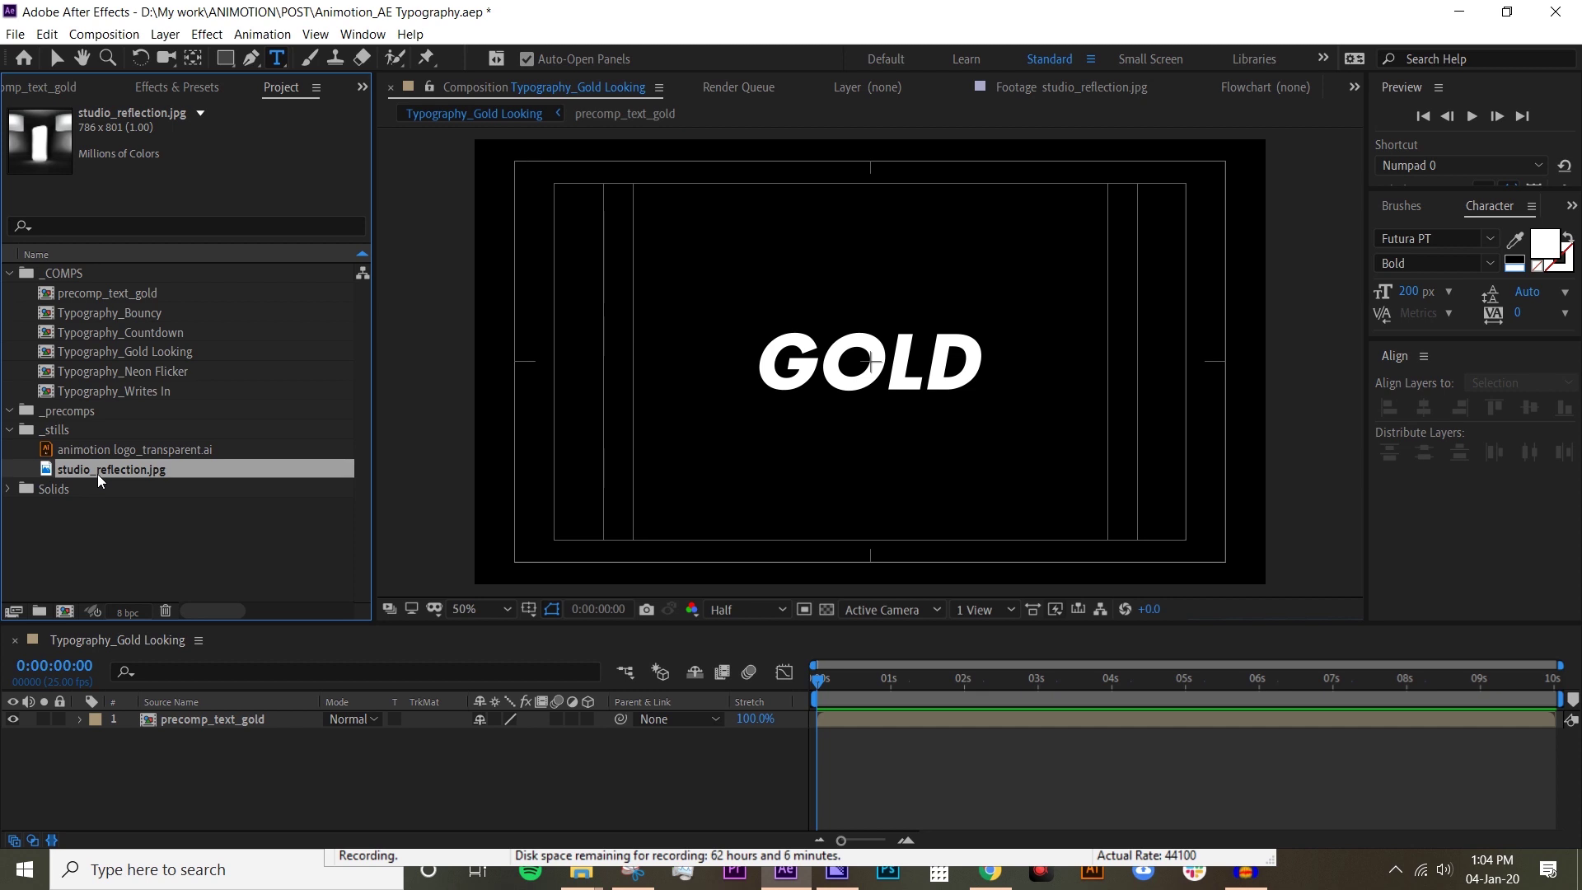
pyautogui.moveTo(100, 472); pyautogui.dragTo(189, 715)
pyautogui.rightClick(190, 715)
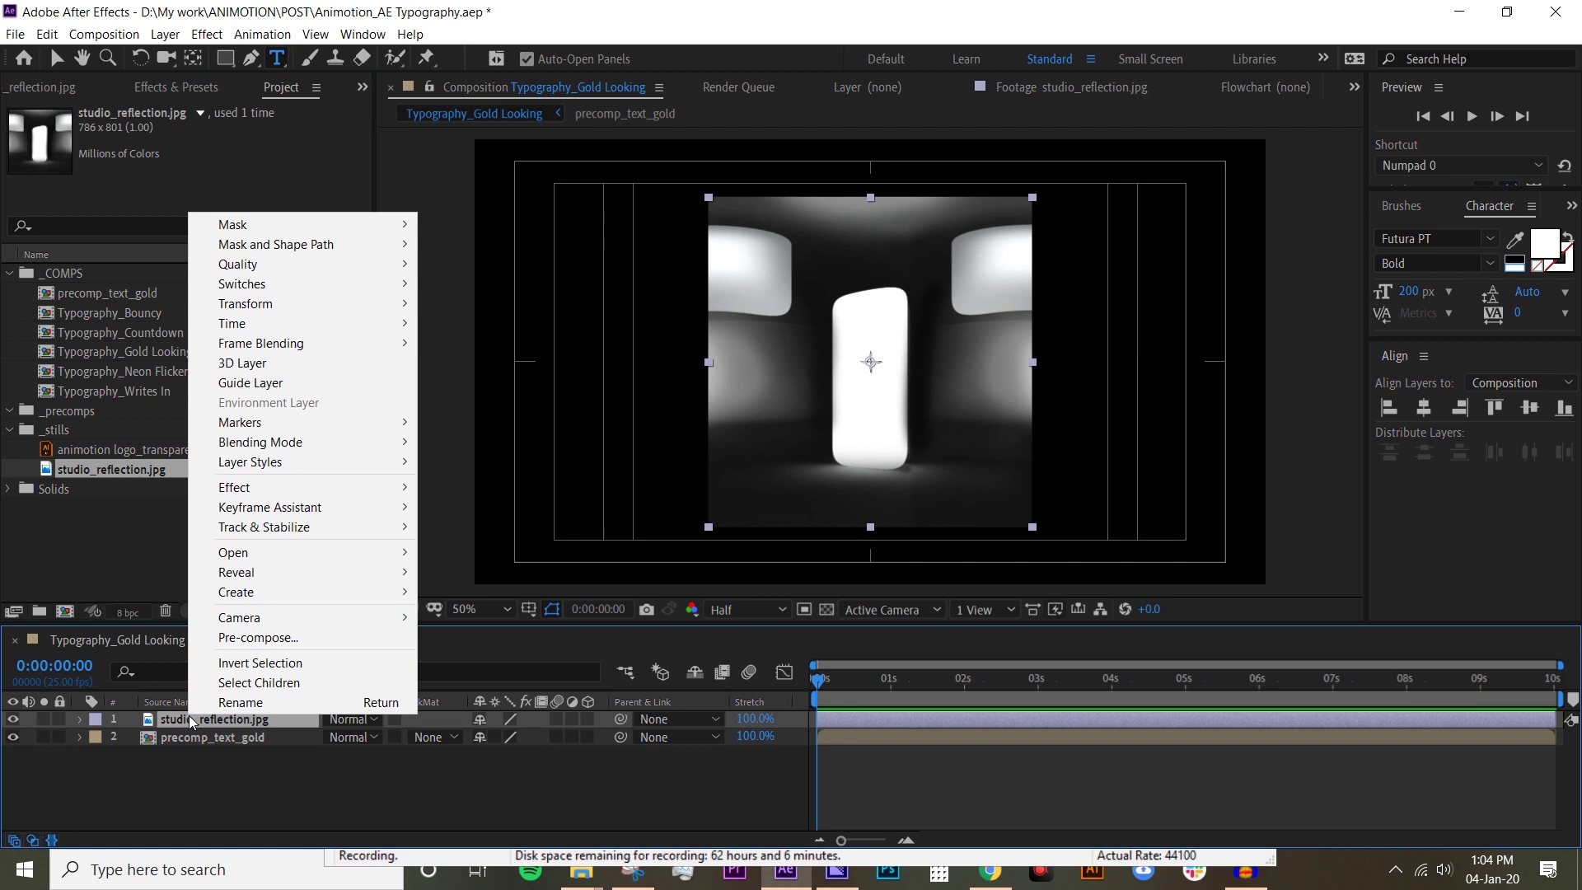
pyautogui.click(300, 636)
pyautogui.write('preco')
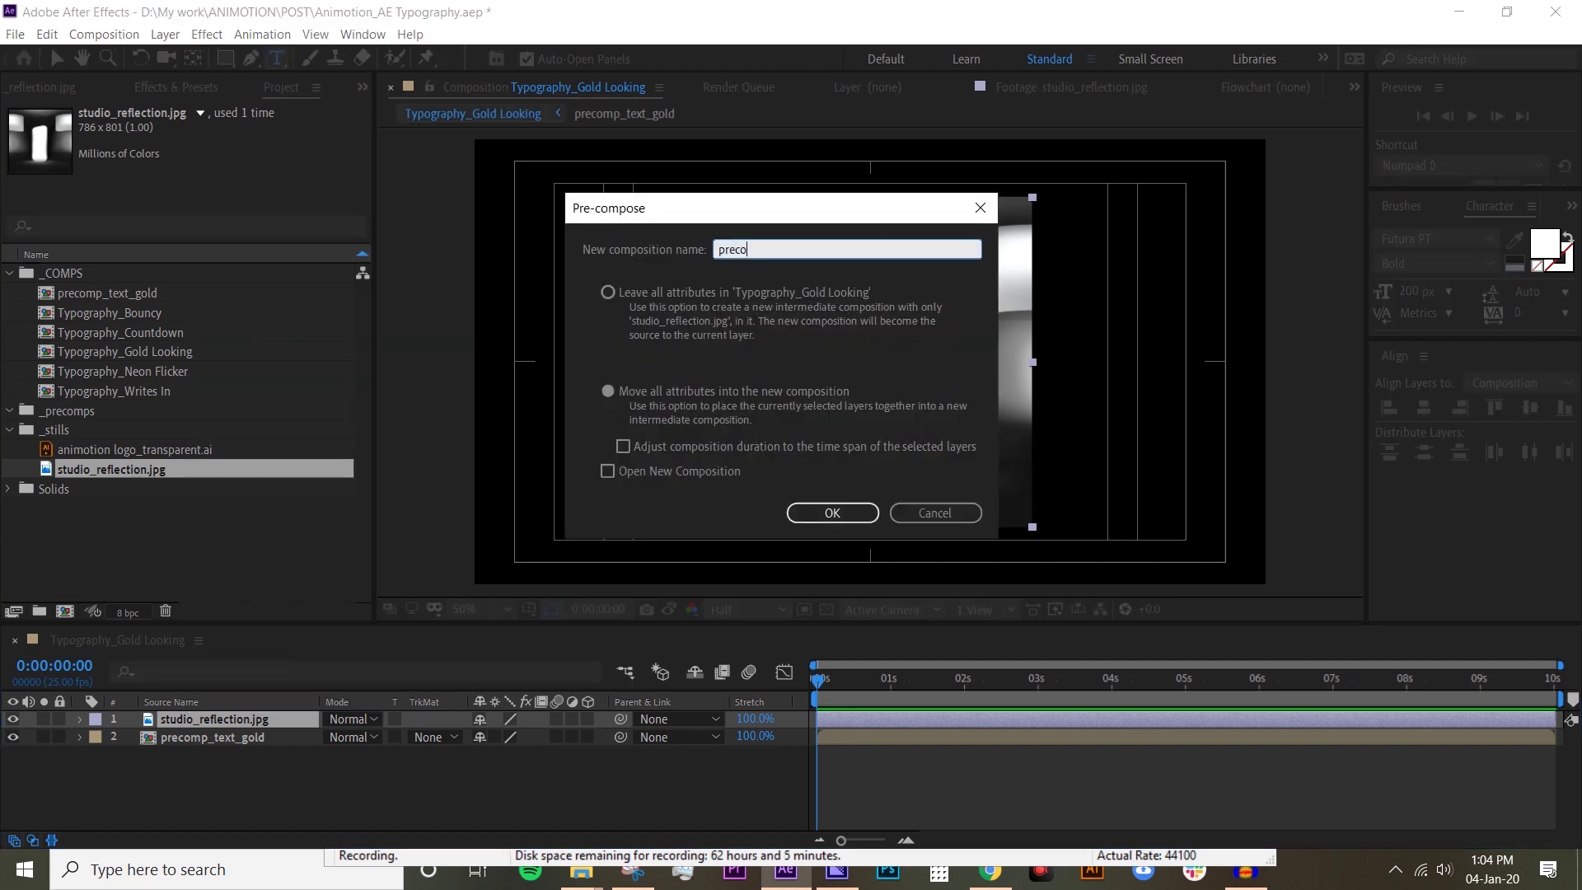
pyautogui.write('mp_reflection')
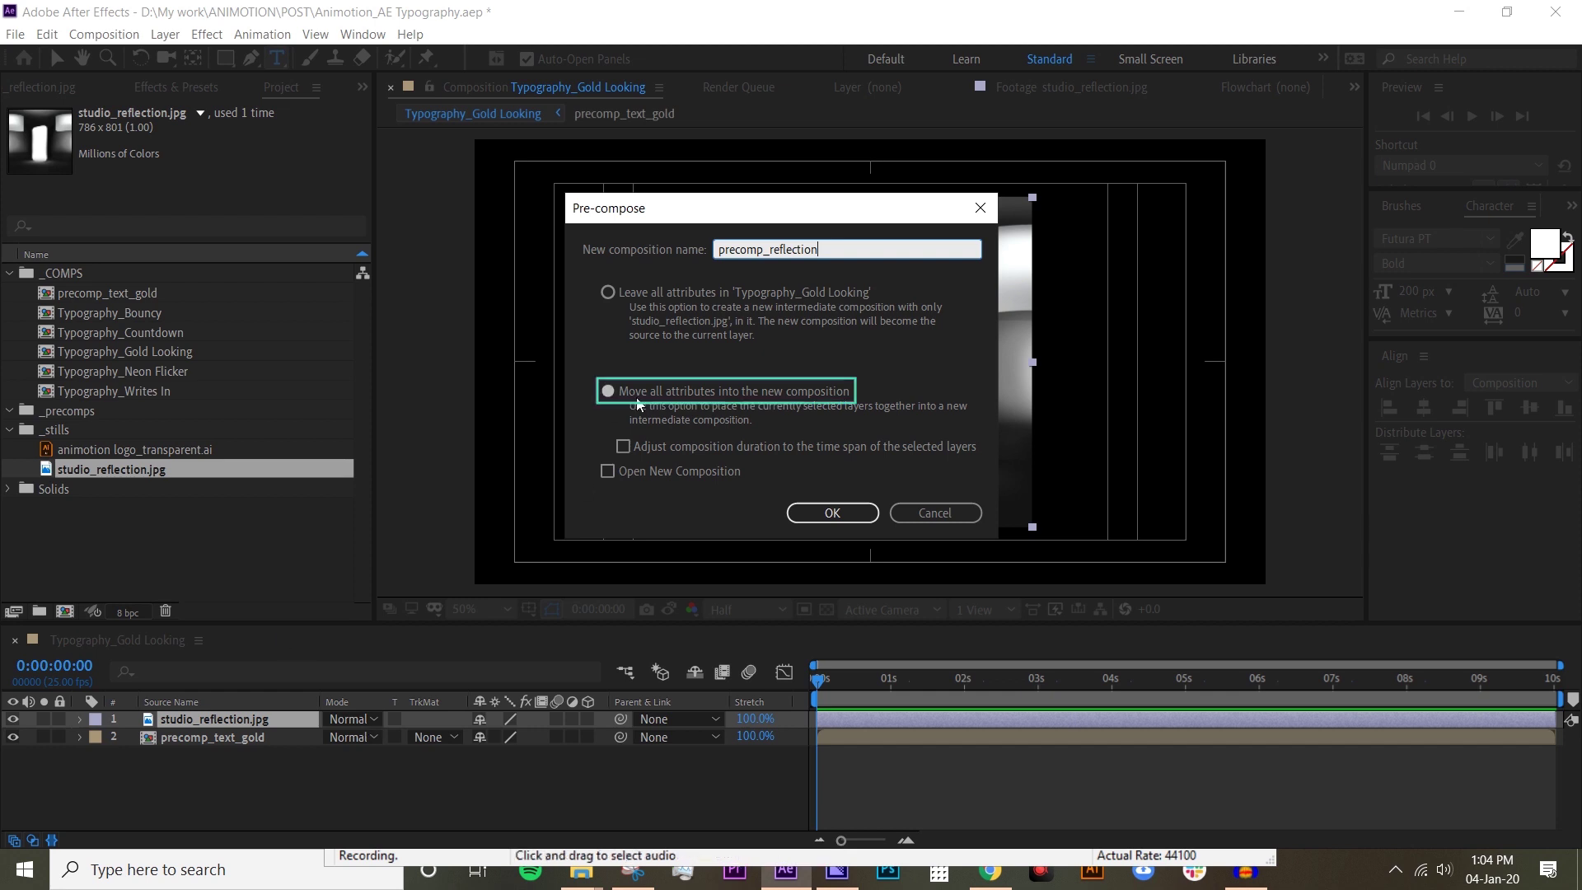
pyautogui.click(857, 513)
pyautogui.press('v')
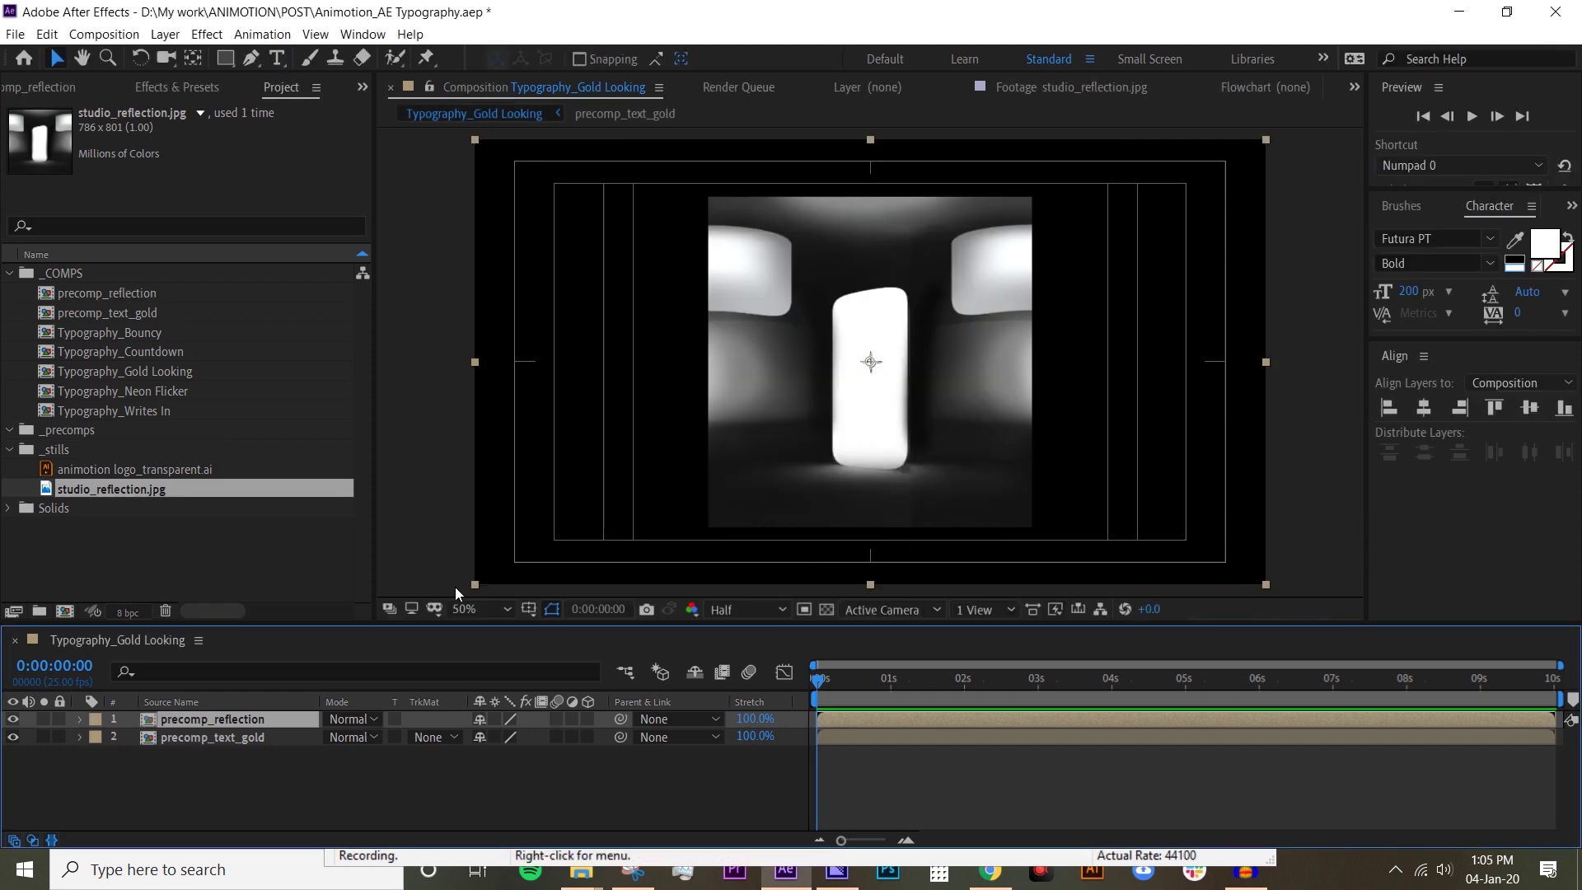
# Step: Inside precomp_reflection, apply Motion Tile to studio_reflection.jpg with output width and height 310
pyautogui.doubleClick(234, 723)
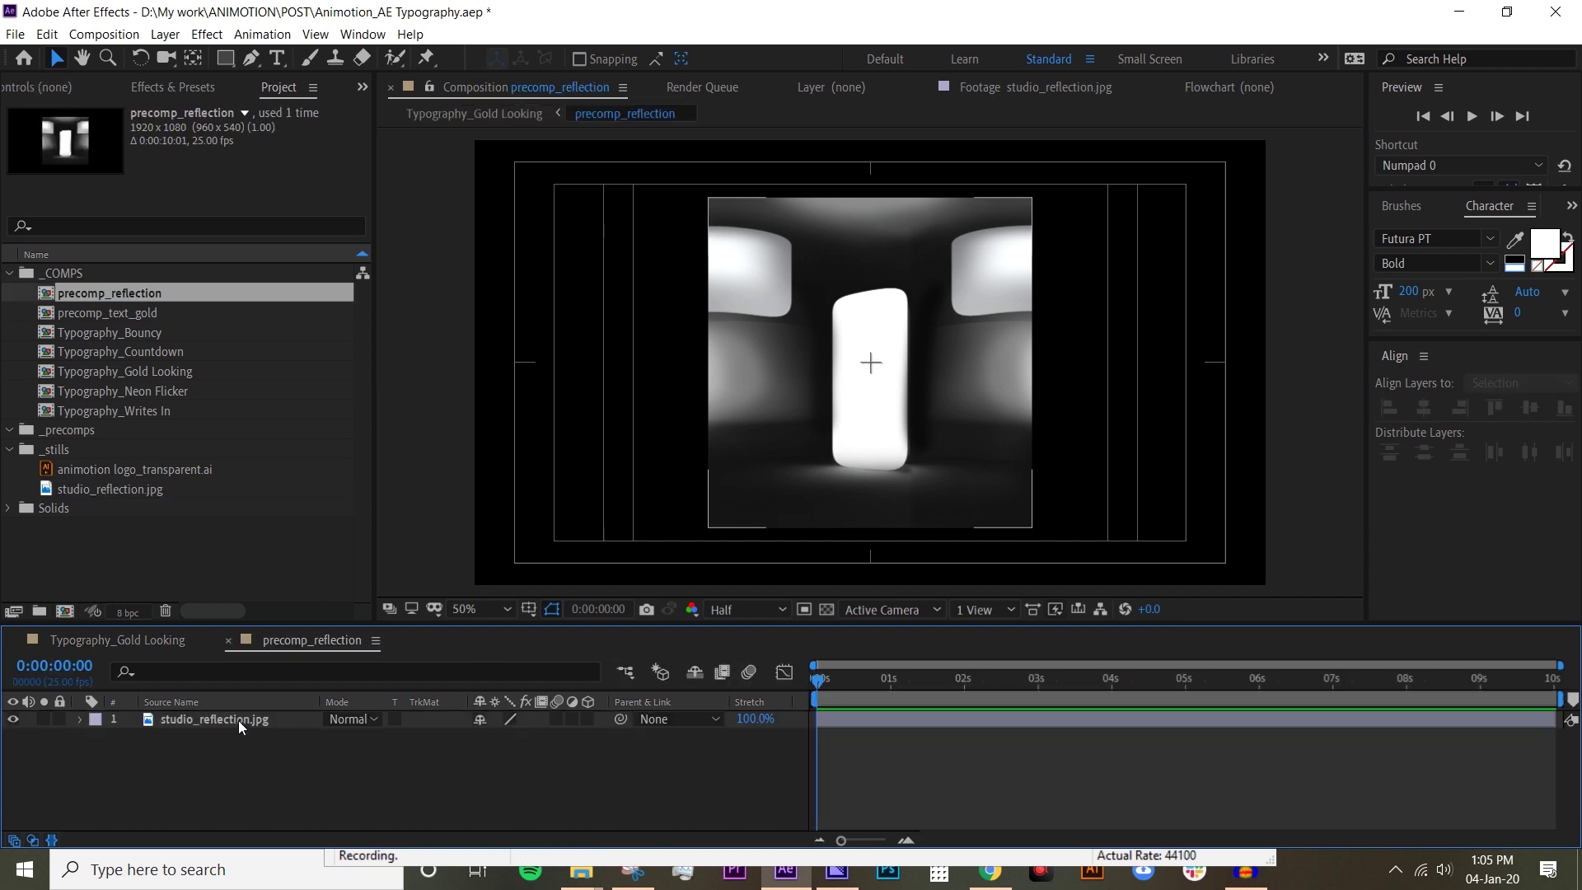
pyautogui.click(239, 720)
pyautogui.click(176, 86)
pyautogui.click(120, 109)
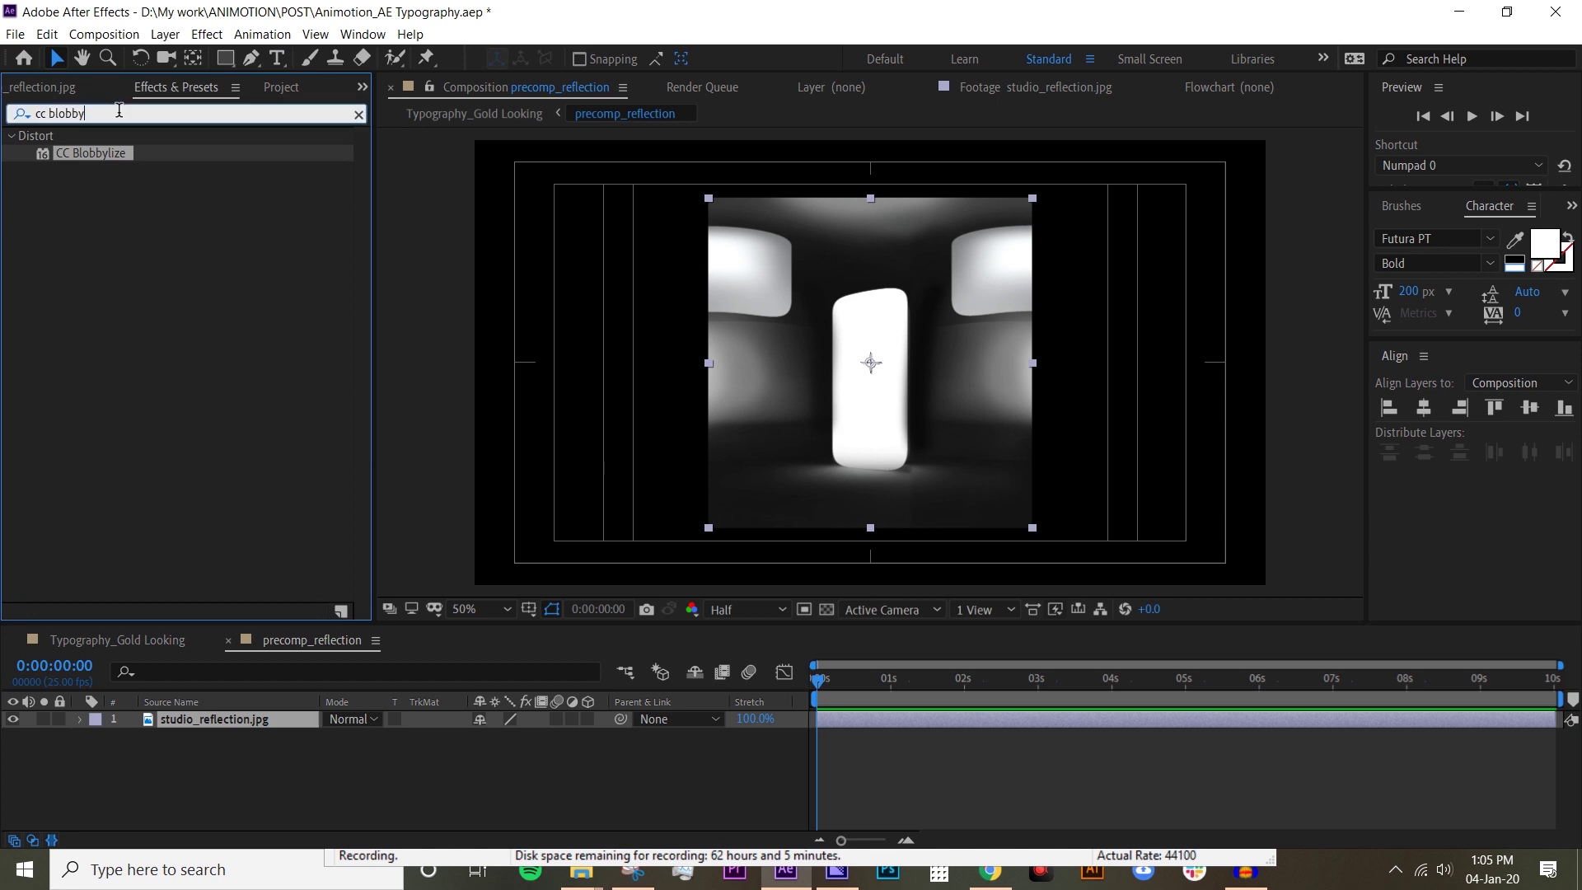
pyautogui.hotkey('ctrl', 'a')
pyautogui.write('motio')
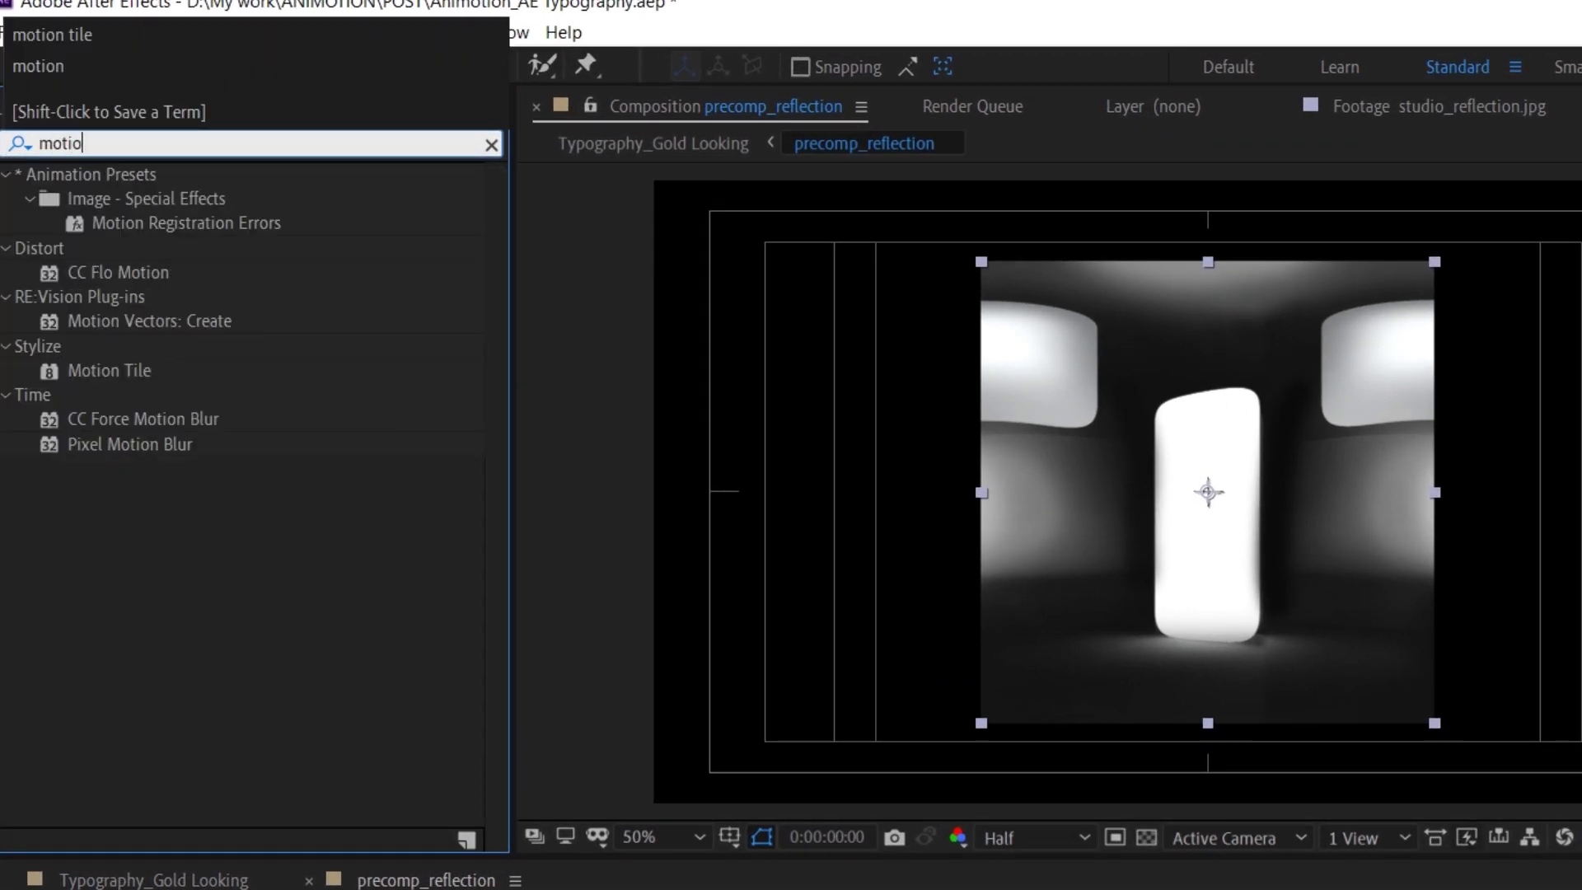
pyautogui.write('n tile')
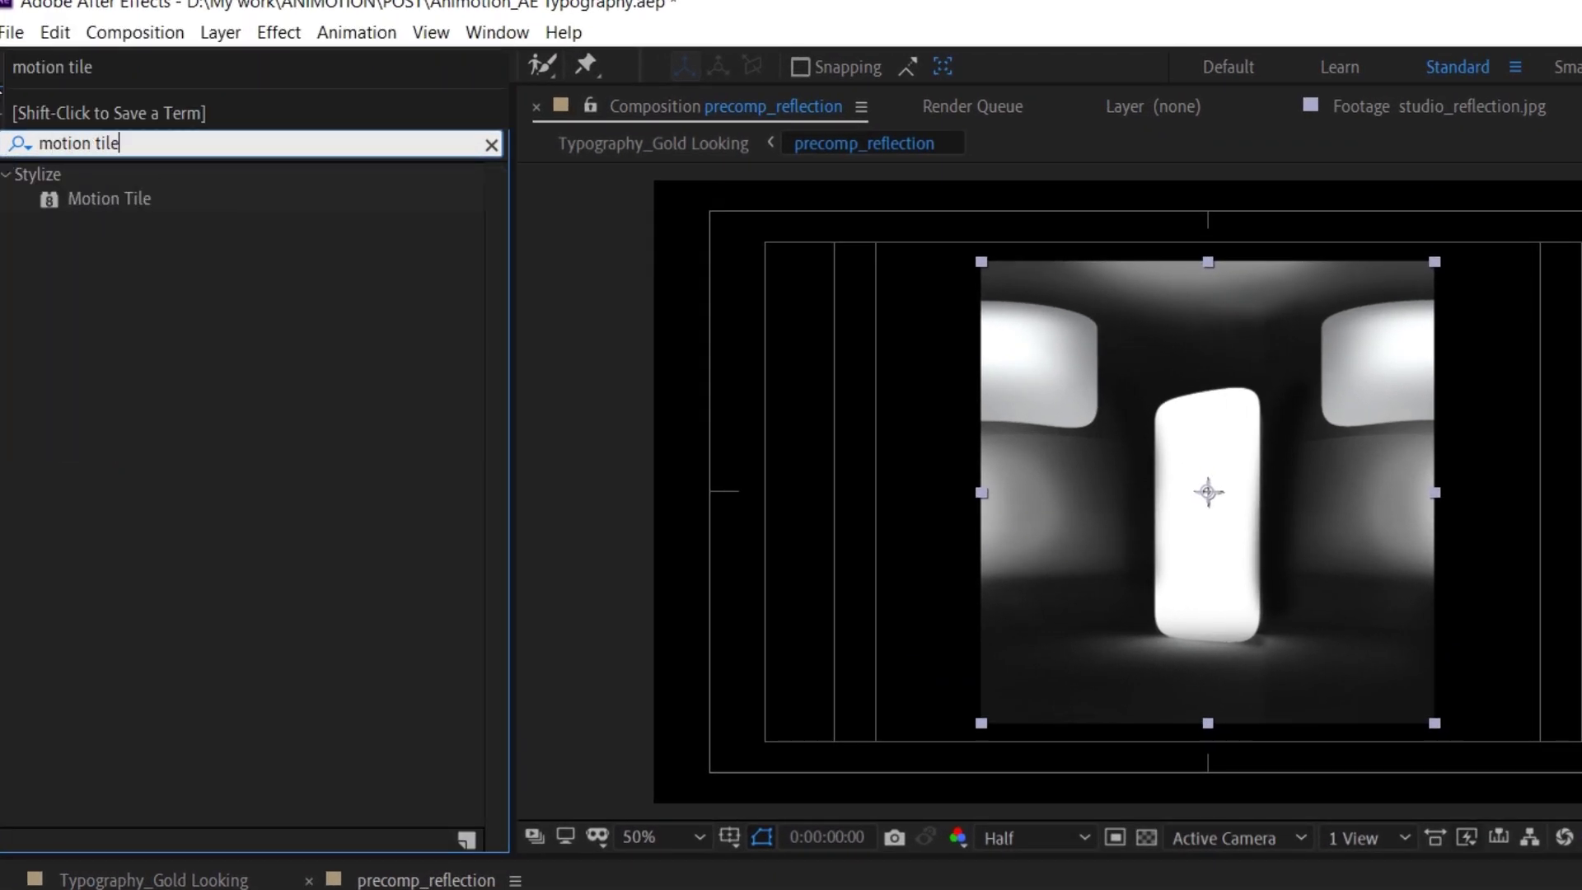
pyautogui.moveTo(116, 201); pyautogui.dragTo(324, 889)
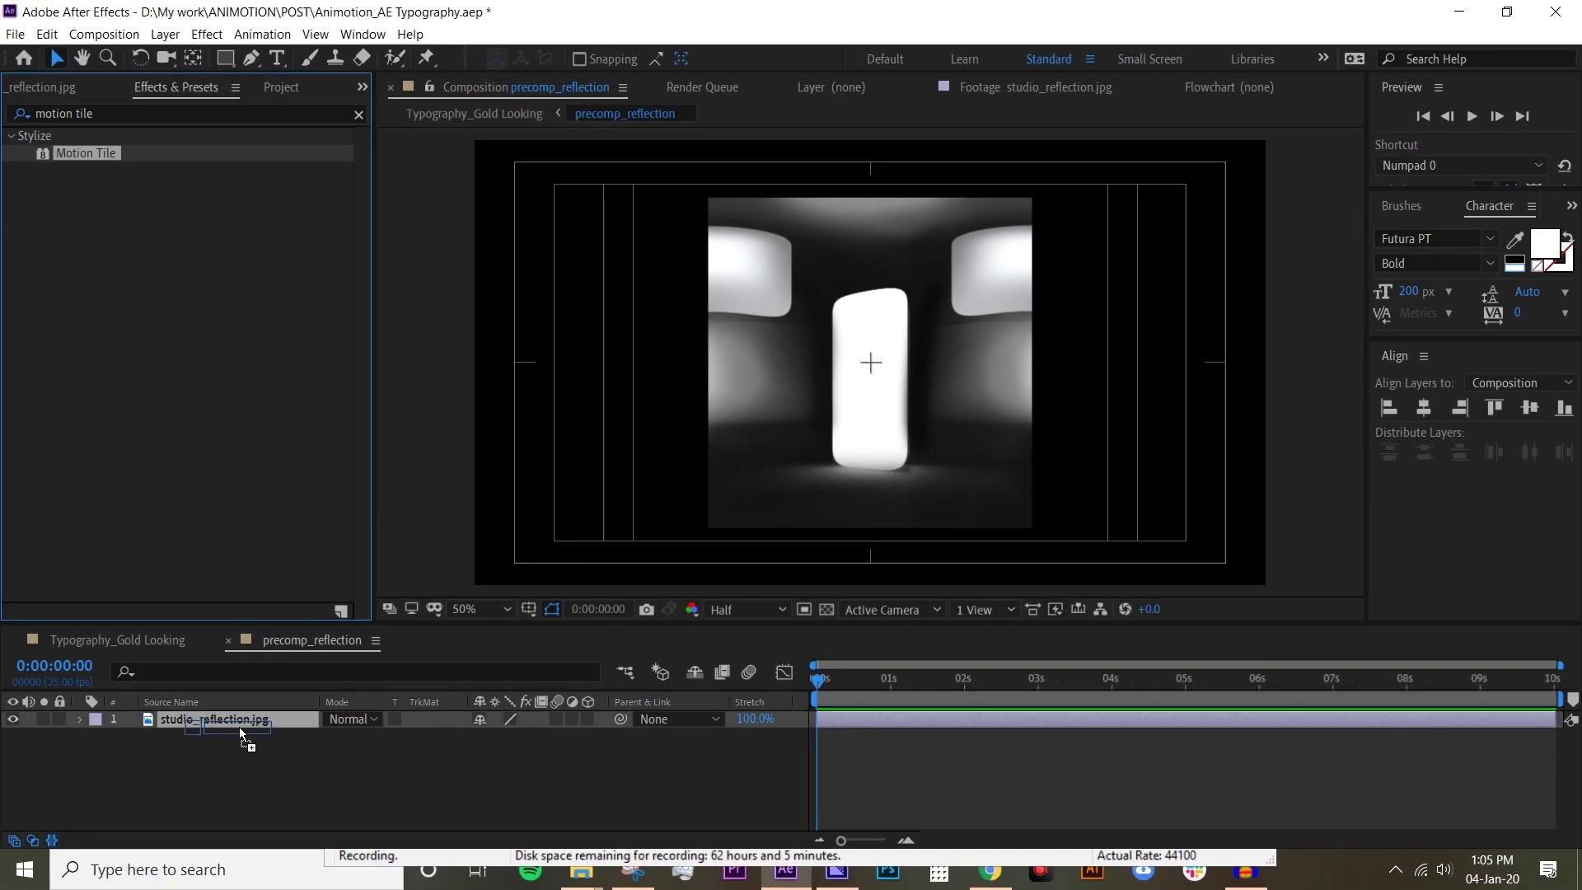
pyautogui.moveTo(239, 727); pyautogui.dragTo(239, 727)
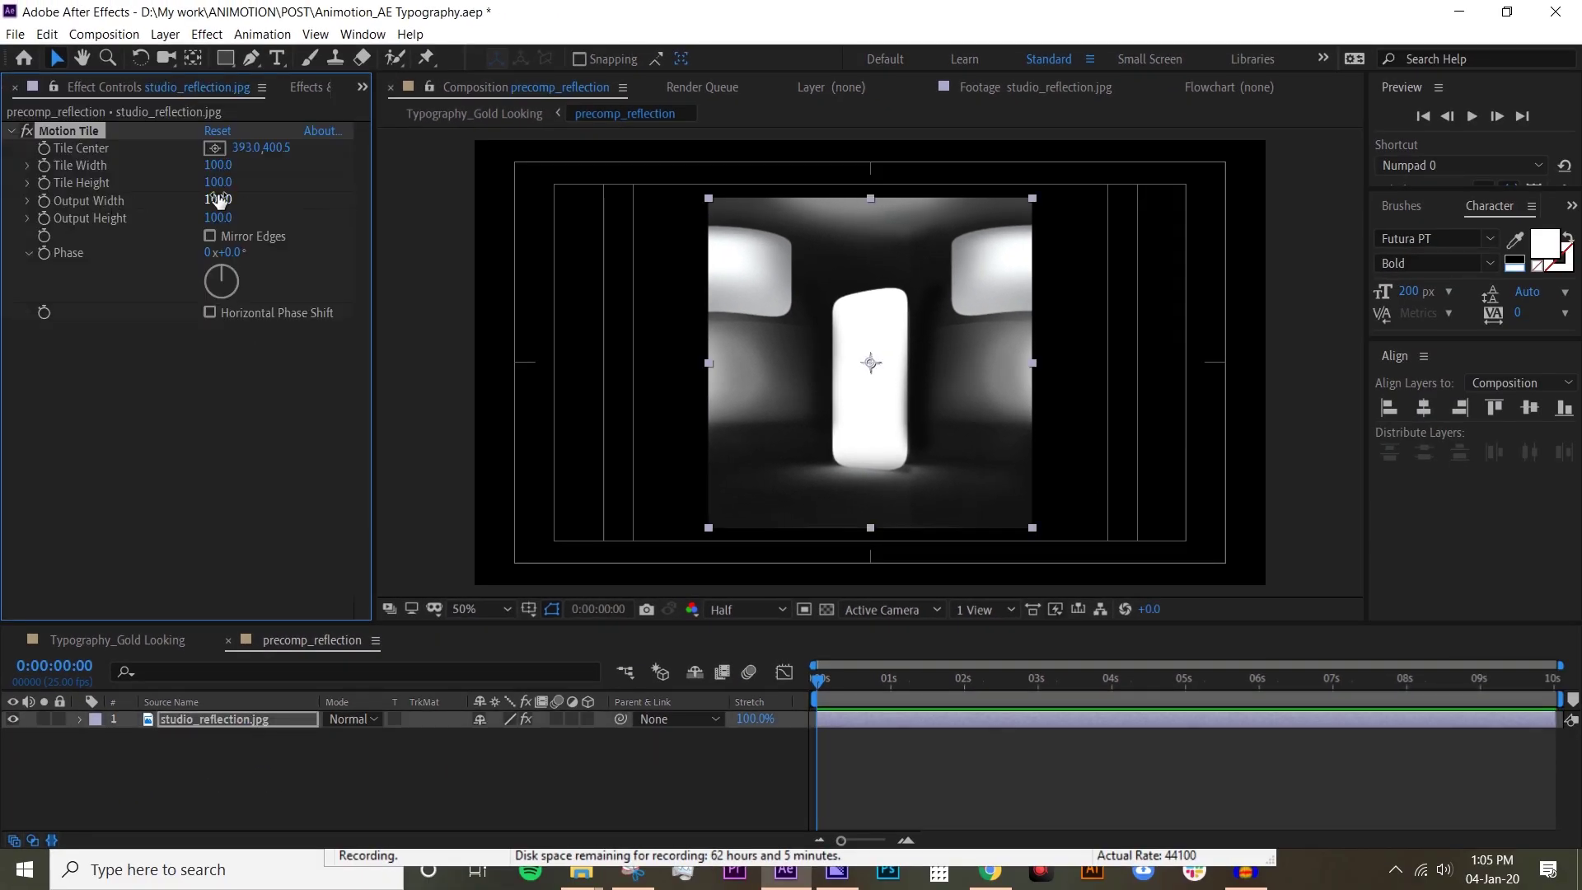
pyautogui.moveTo(218, 199)
pyautogui.mouseDown()
pyautogui.moveTo(247, 201)
pyautogui.moveTo(229, 216)
pyautogui.mouseUp()
# Step: Rotate the reflection layer to 10°
pyautogui.click(290, 719)
pyautogui.press('r')
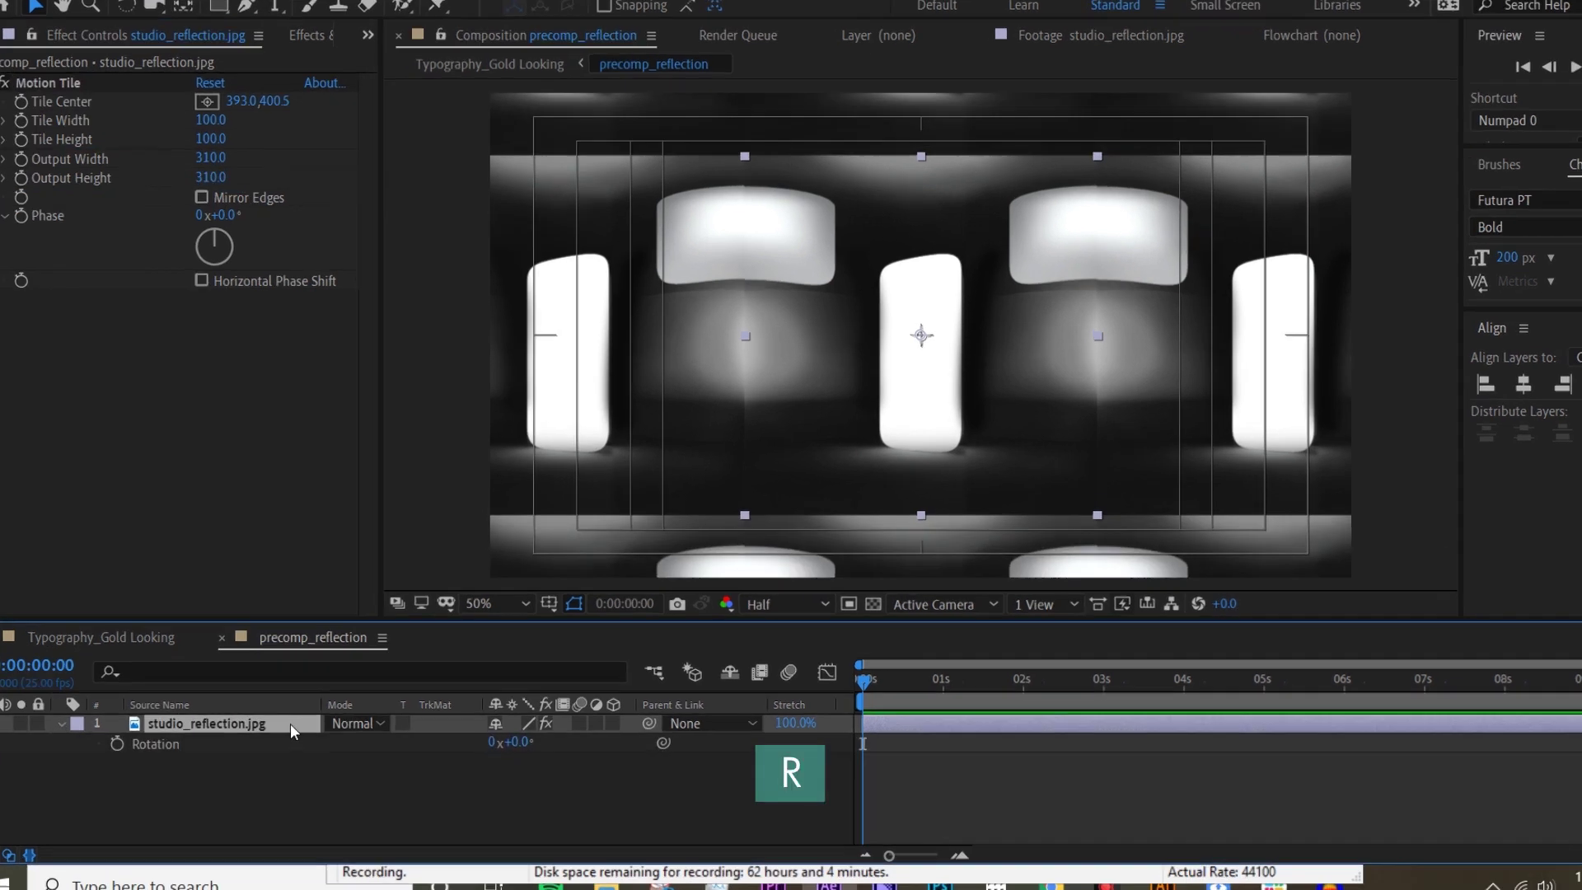
pyautogui.click(499, 735)
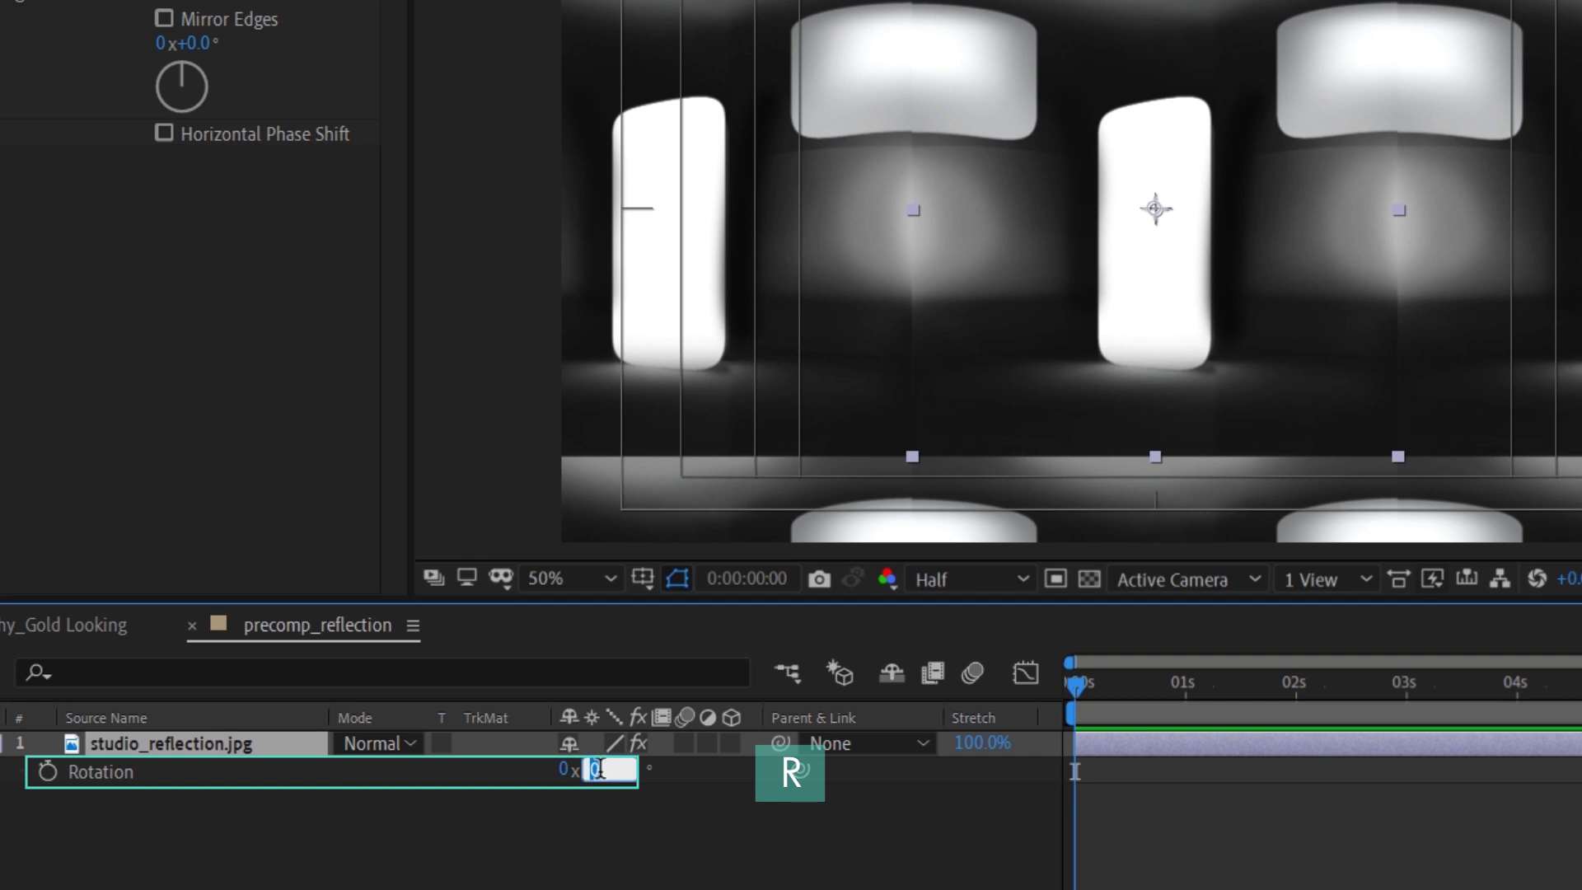
pyautogui.write('50')
pyautogui.press('Return')
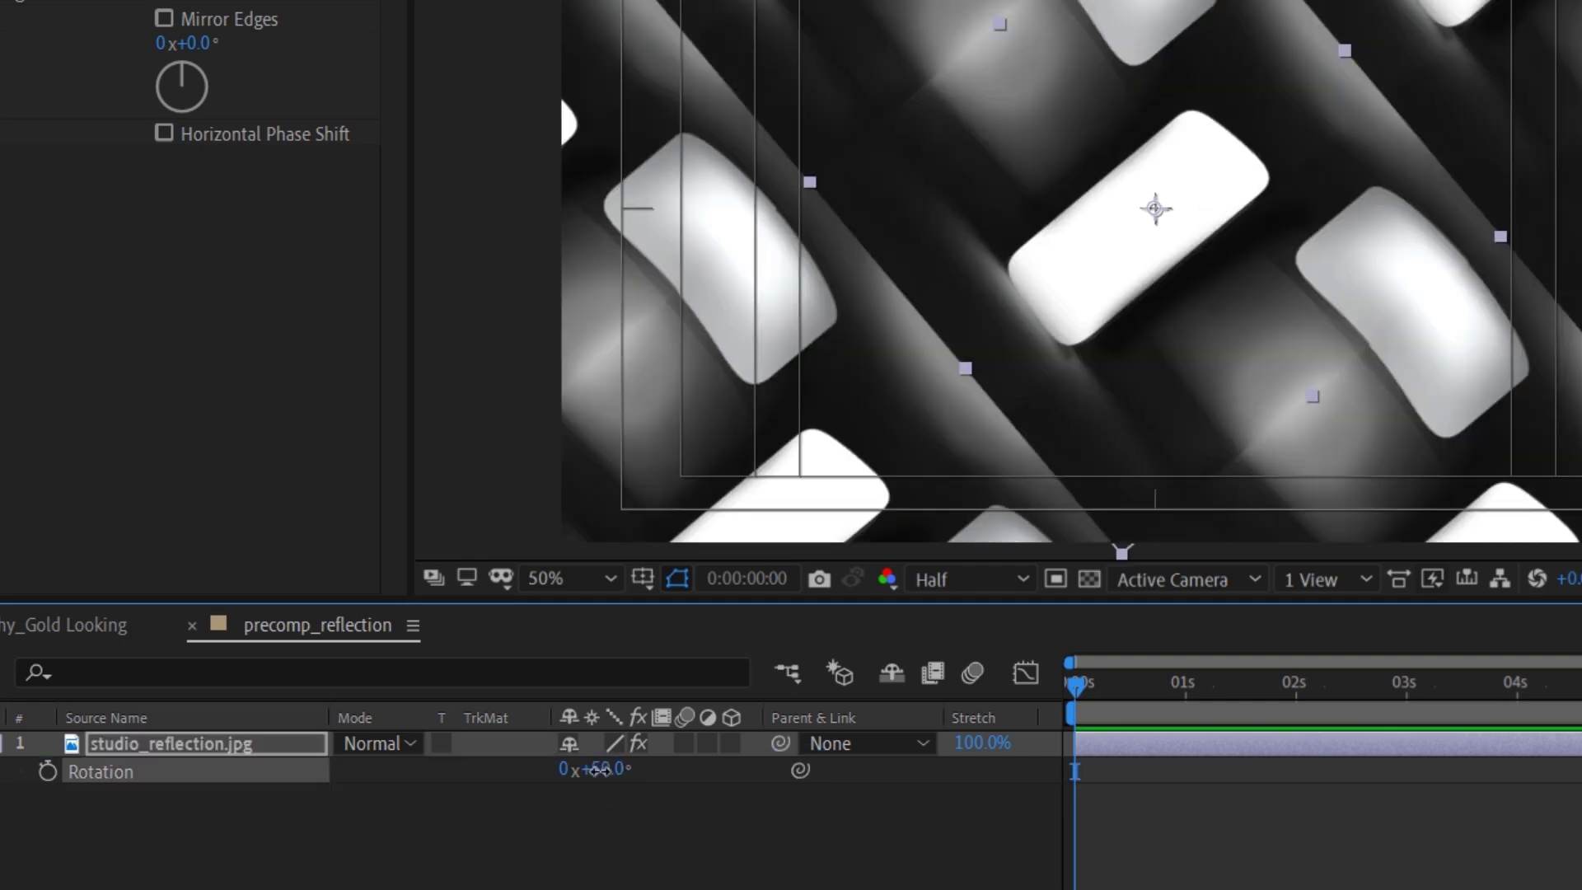
pyautogui.click(599, 769)
pyautogui.write('10')
pyautogui.press('Return')
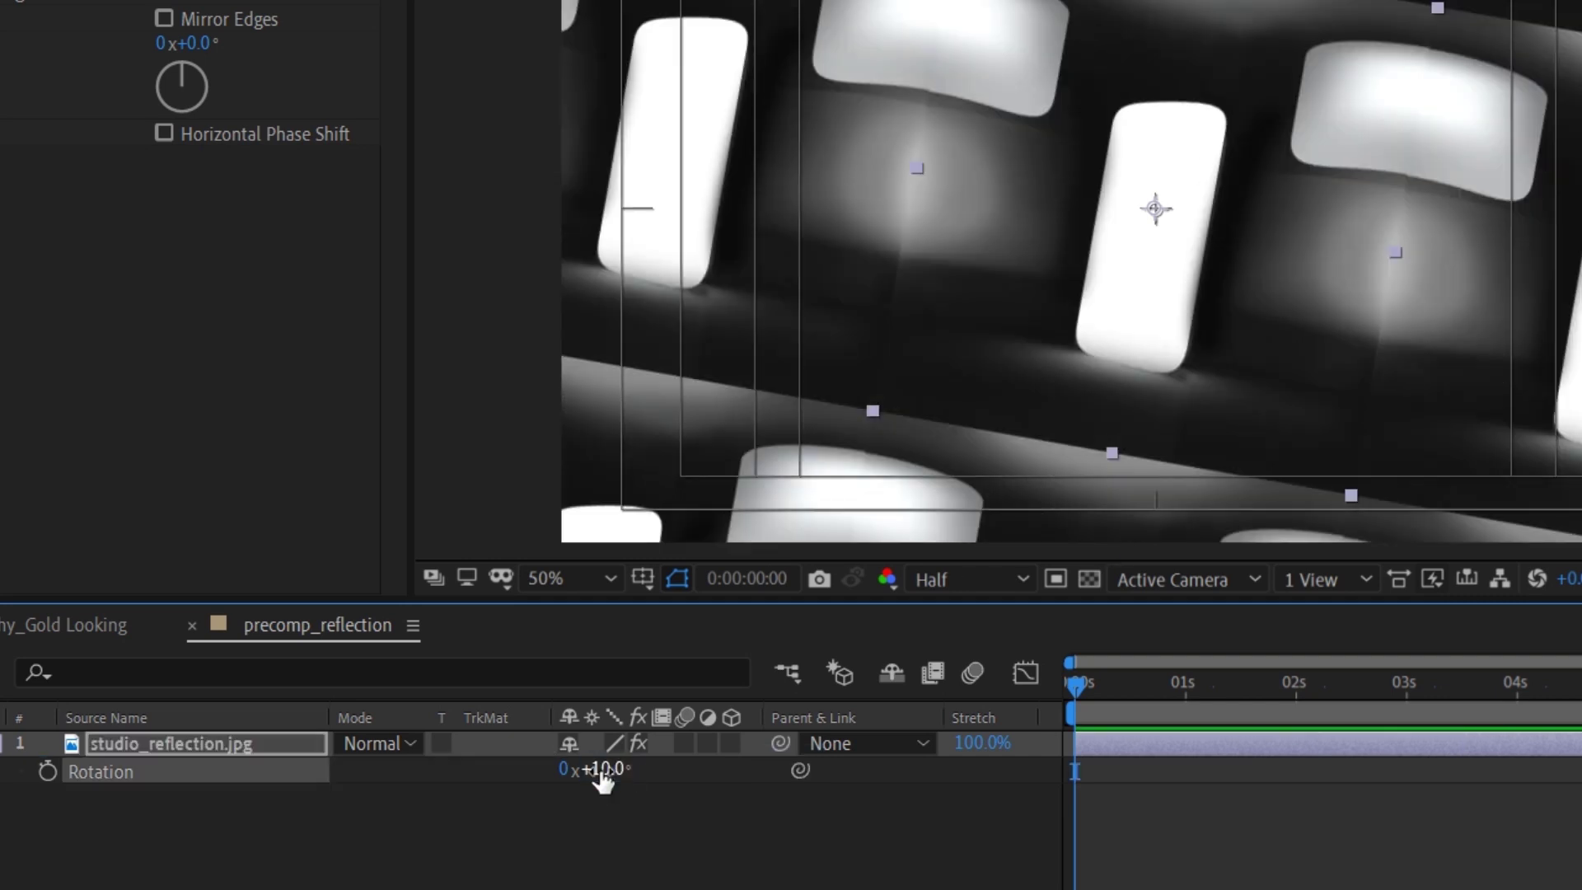
# Step: Scale the reflection to 50% and widen the Motion Tile output to 630 by 670
pyautogui.click(269, 748)
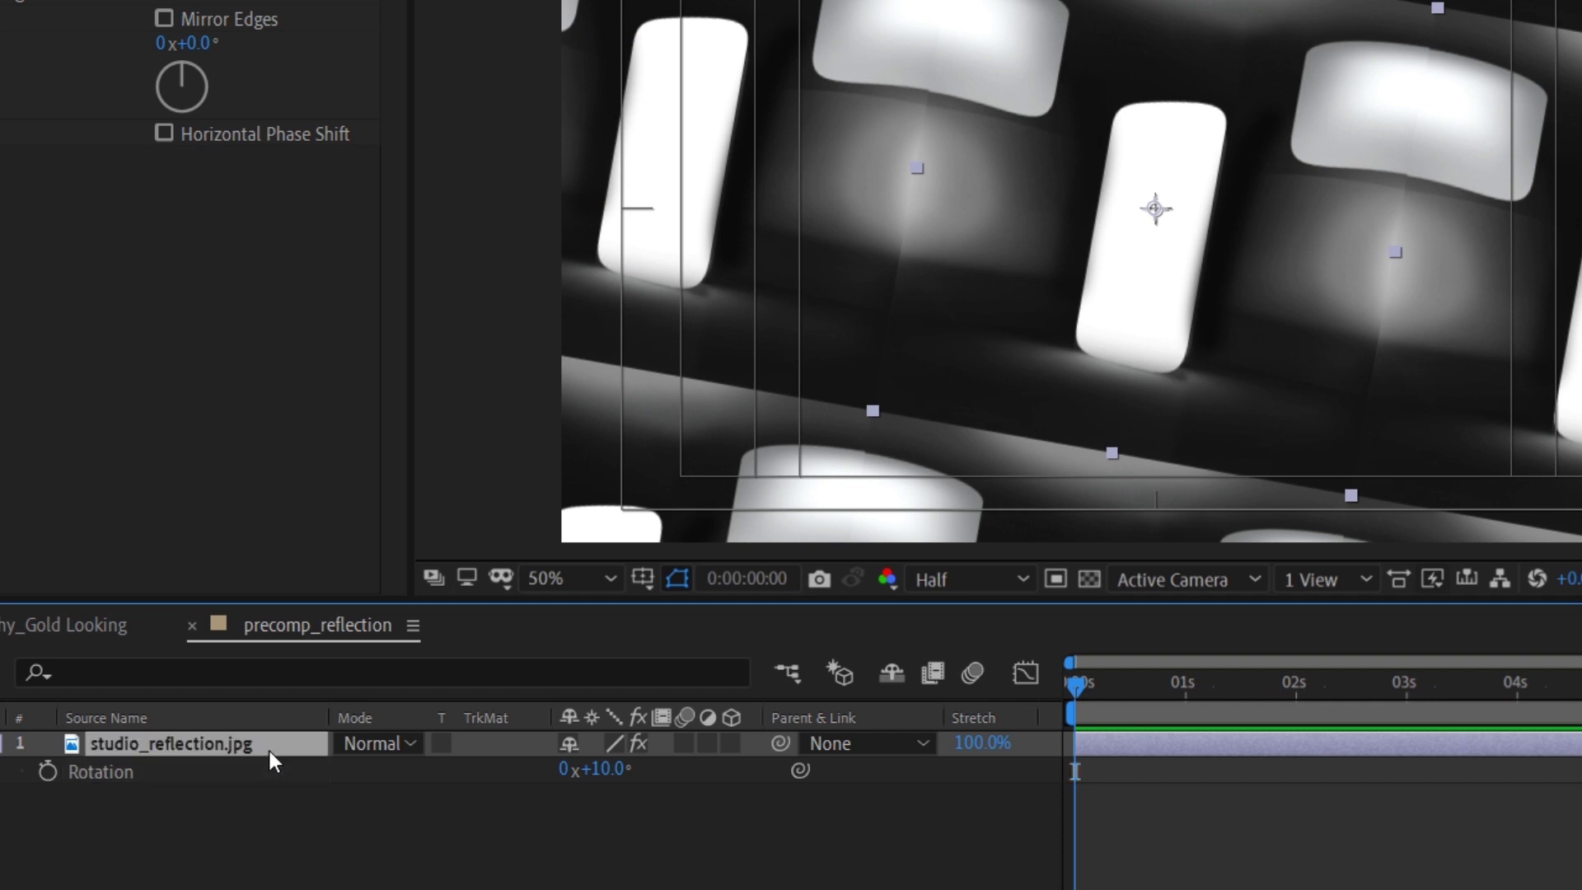
pyautogui.press('s')
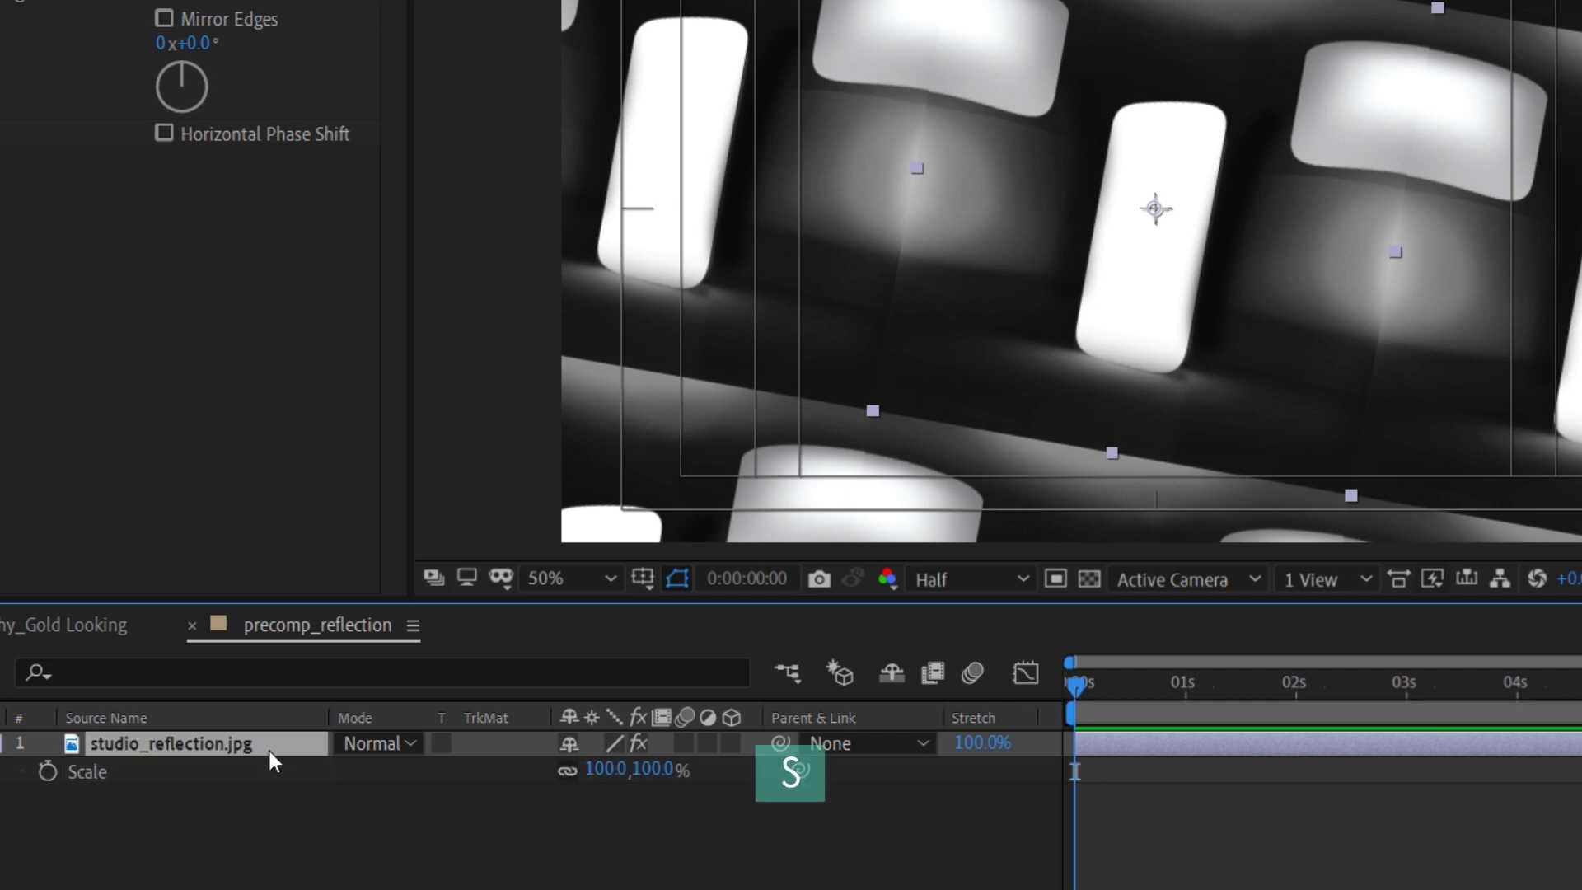
pyautogui.click(654, 769)
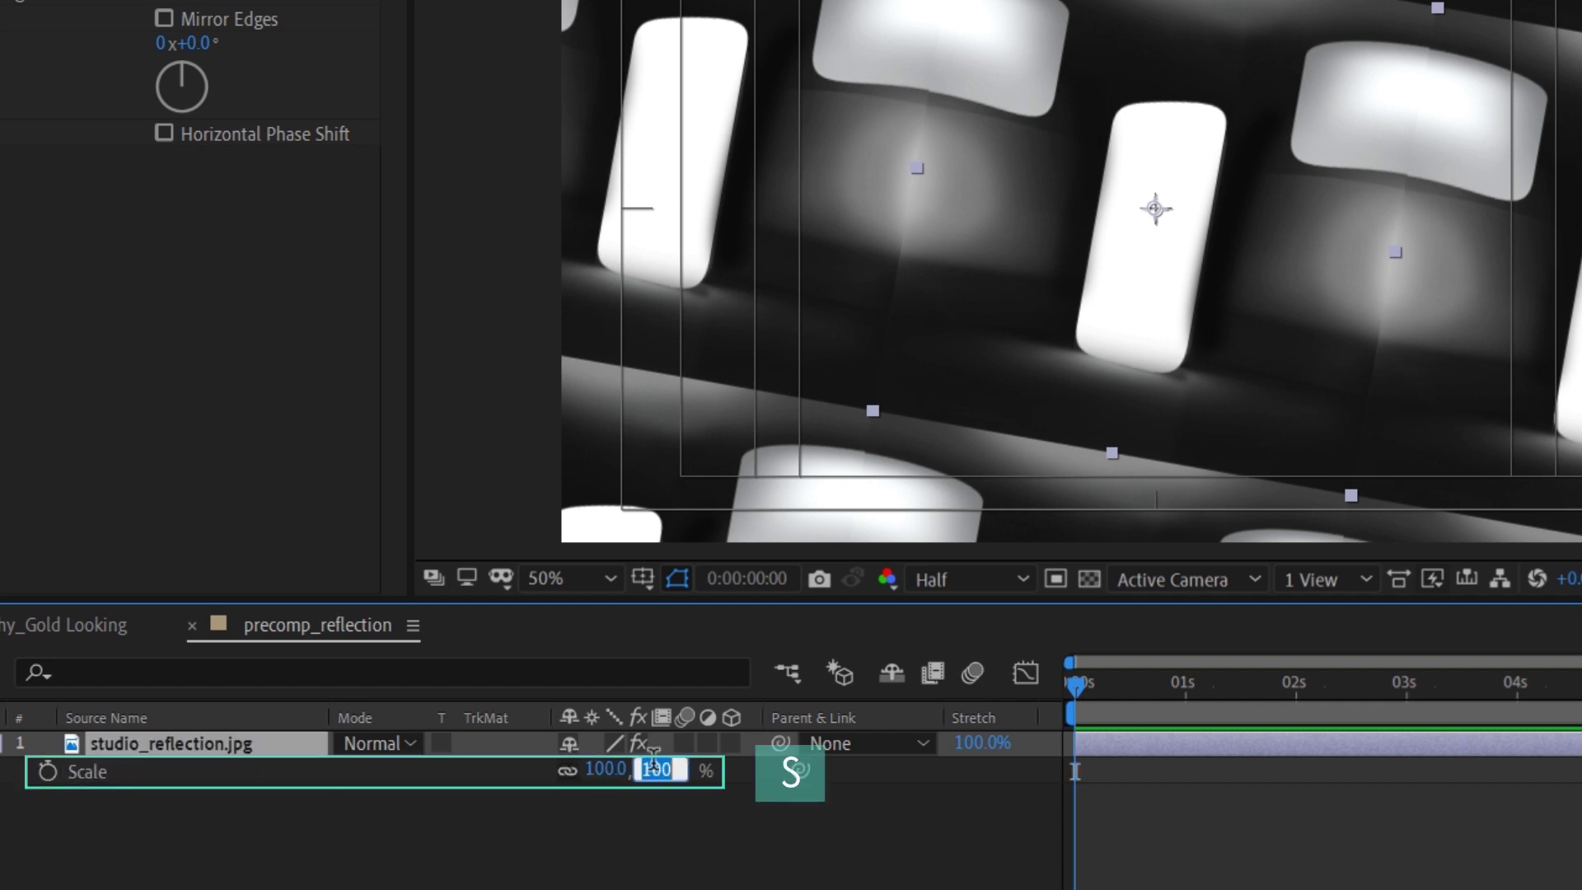
pyautogui.write('50.')
pyautogui.press('Return')
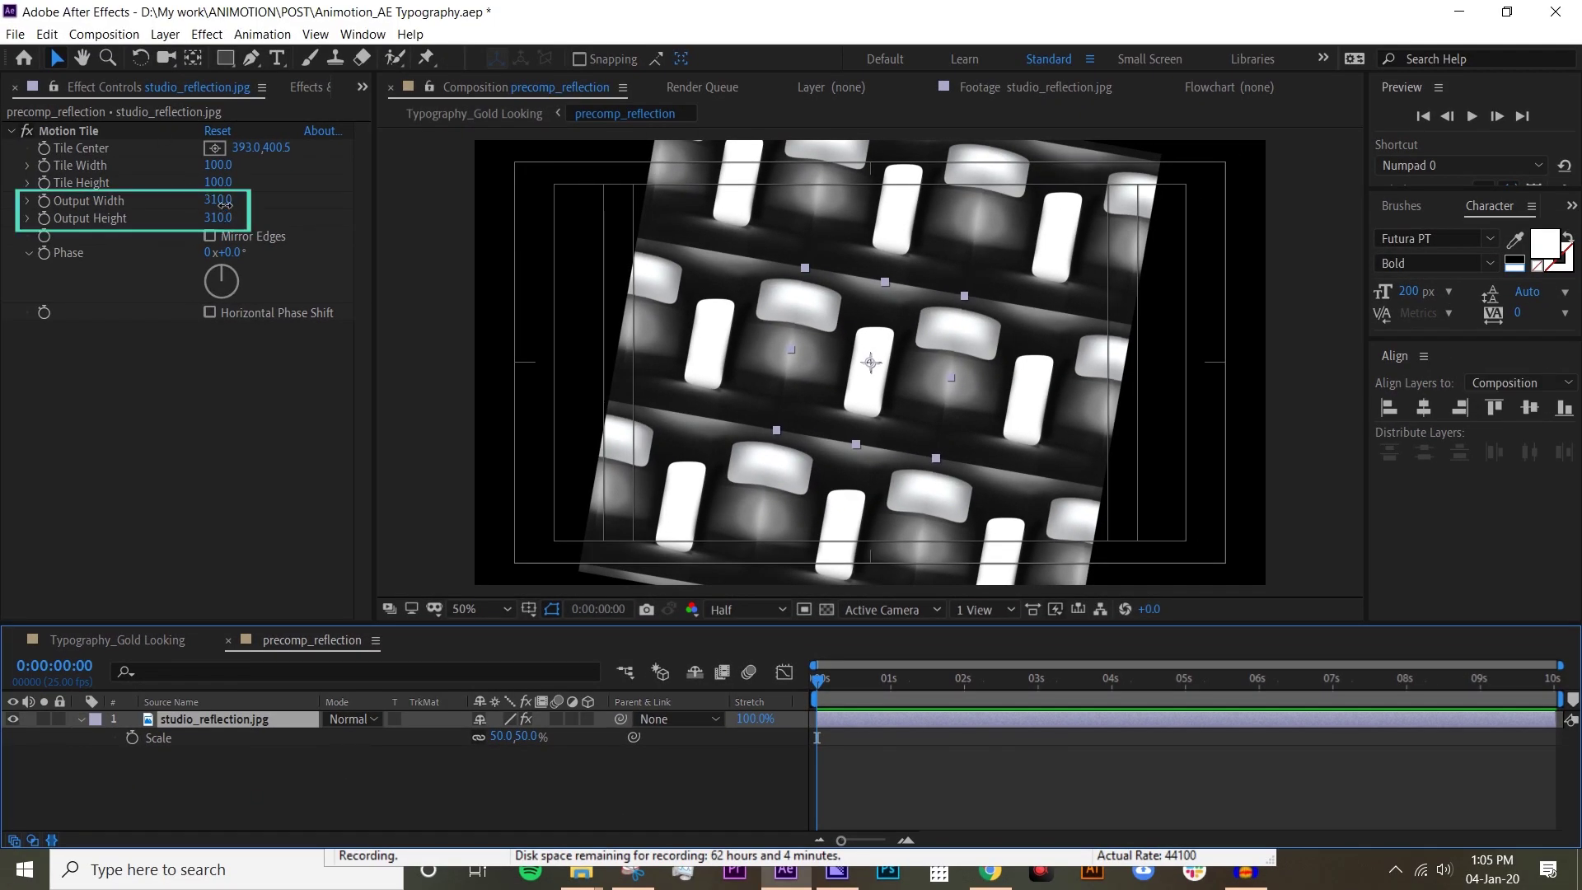
pyautogui.moveTo(221, 201)
pyautogui.mouseDown()
pyautogui.moveTo(256, 208)
pyautogui.moveTo(238, 210)
pyautogui.mouseUp()
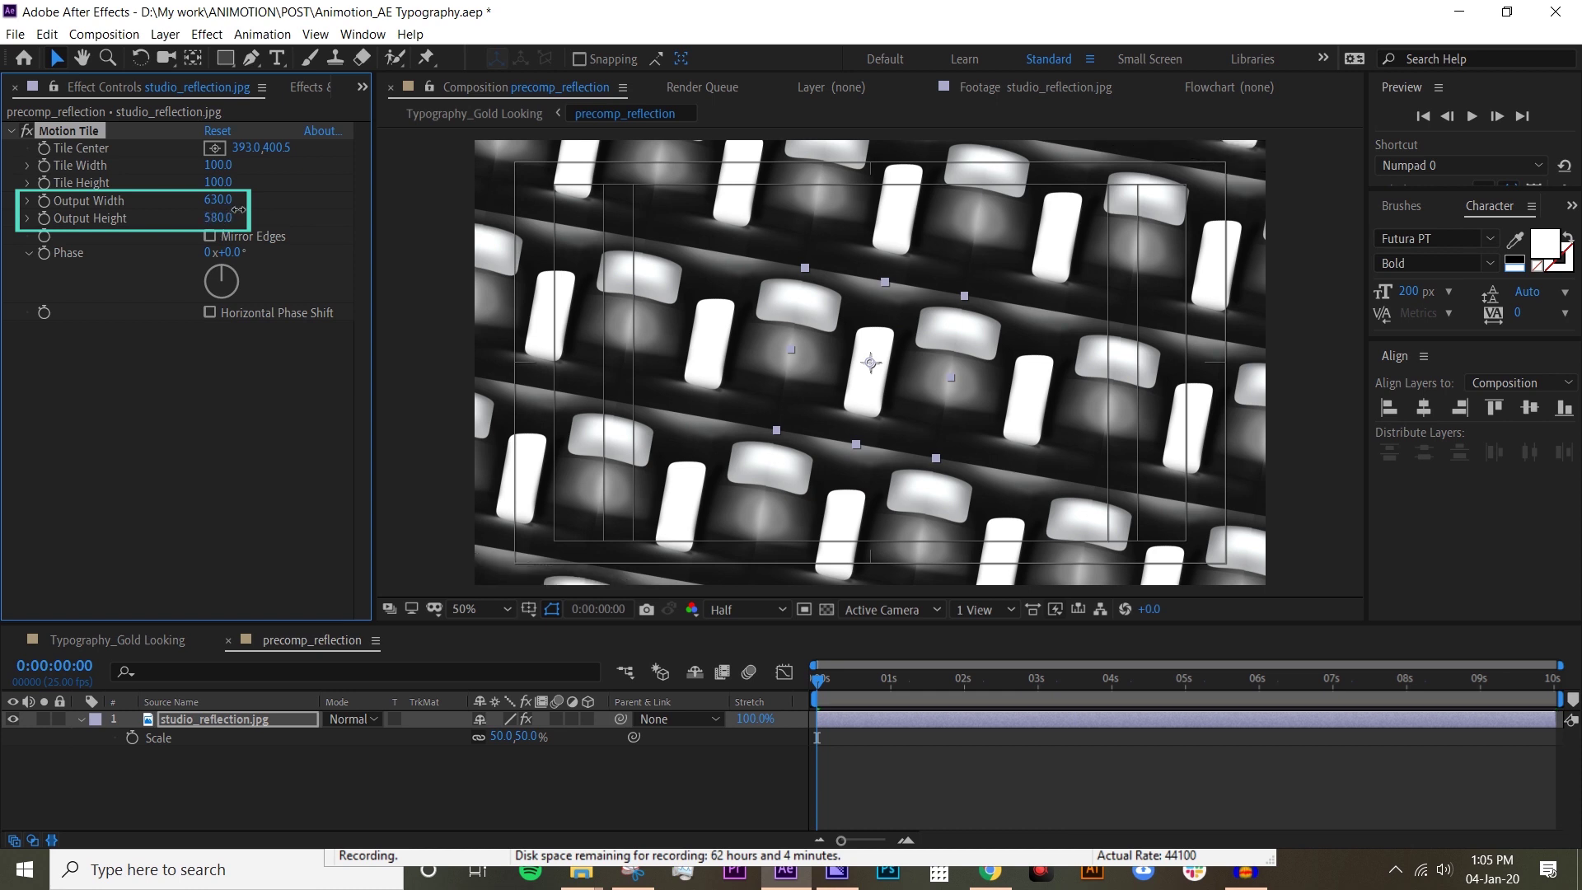
pyautogui.click(401, 771)
# Step: Apply Gaussian Blur with Blurriness 100 to the studio_reflection layer
pyautogui.click(310, 96)
pyautogui.click(18, 118)
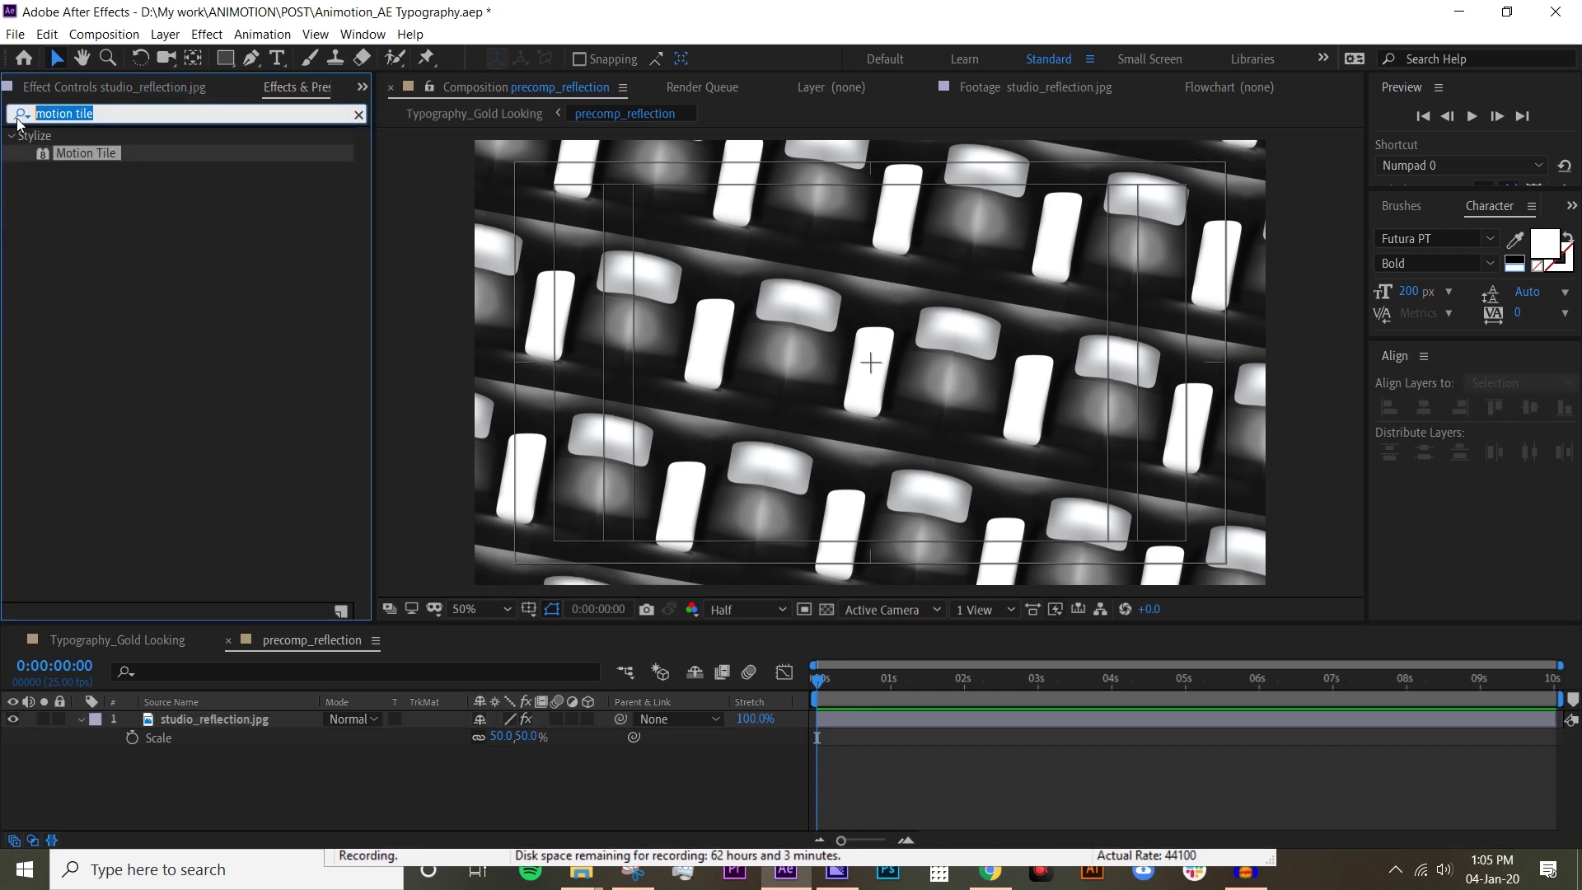
pyautogui.write('gaussian')
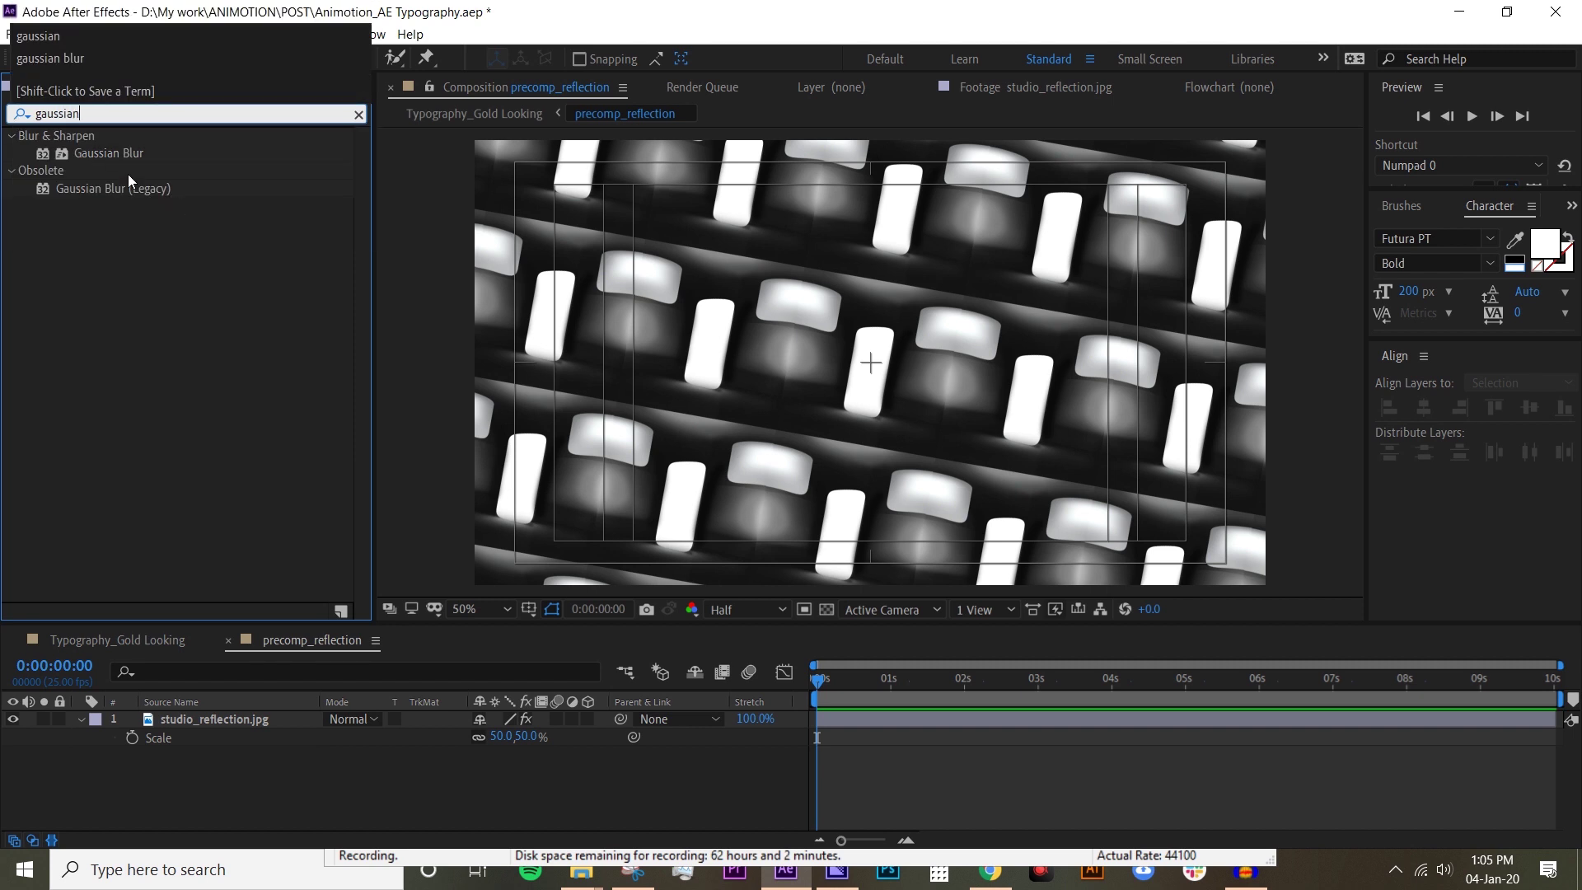
pyautogui.click(125, 155)
pyautogui.moveTo(125, 155); pyautogui.dragTo(240, 734)
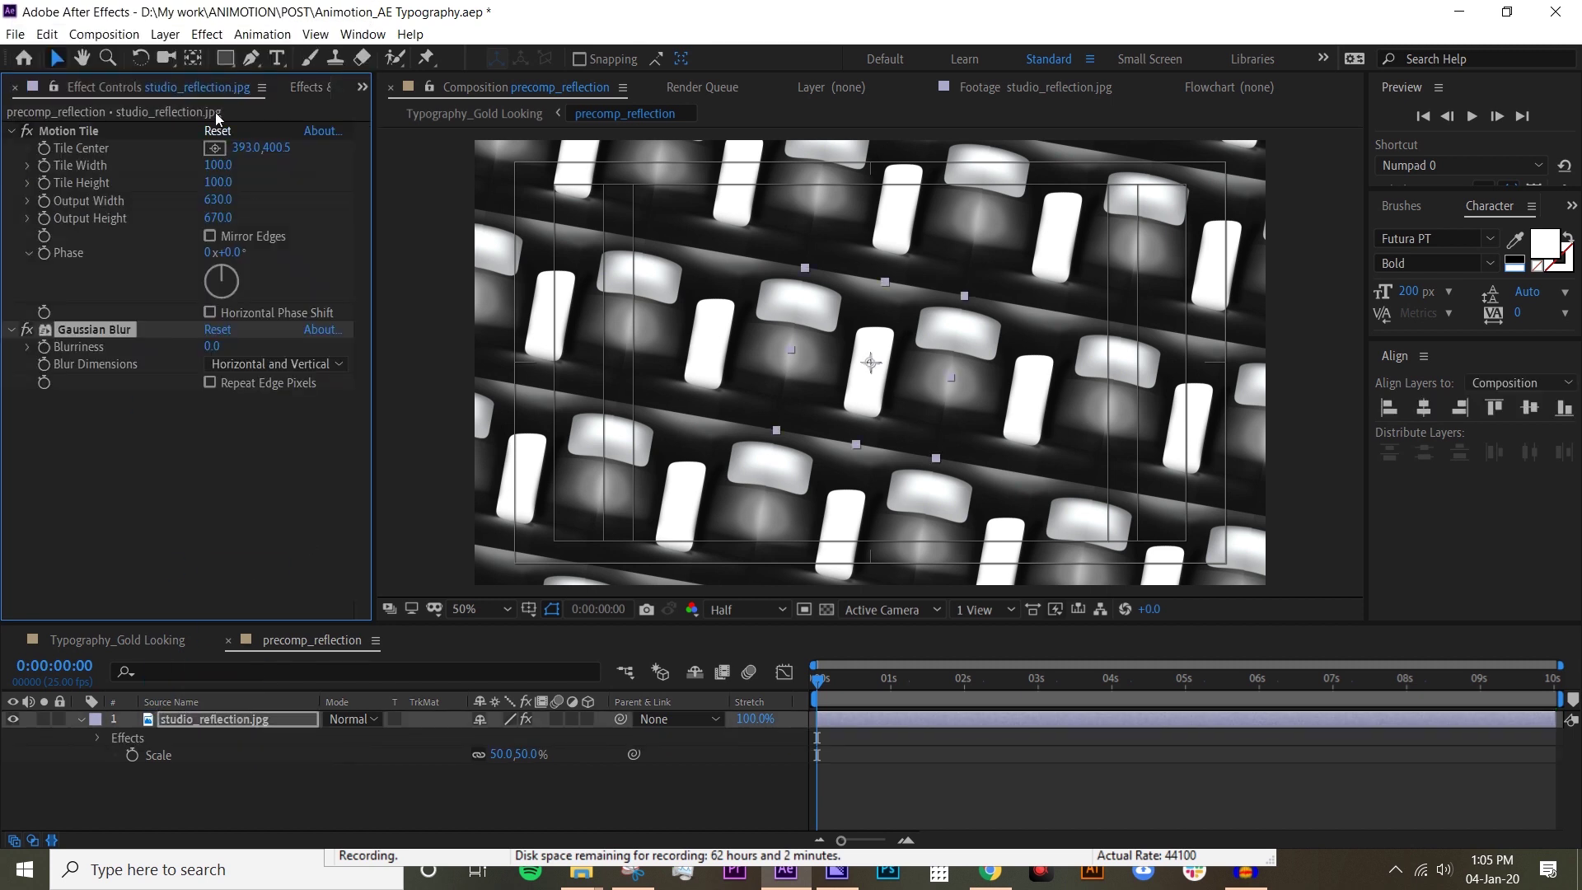
pyautogui.click(212, 346)
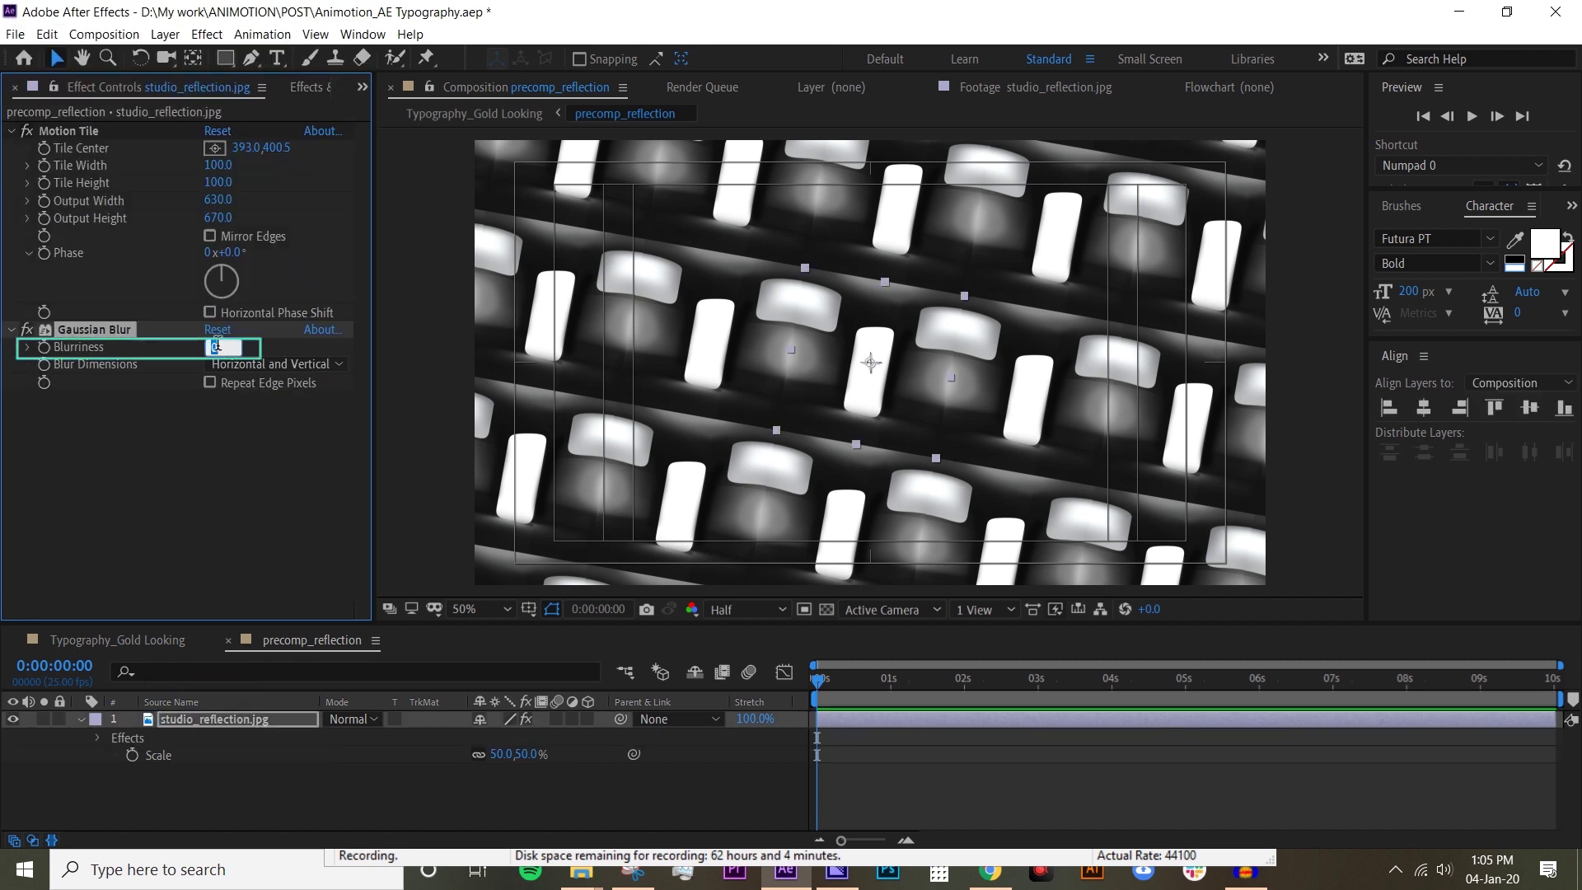
pyautogui.write('100')
pyautogui.press('Return')
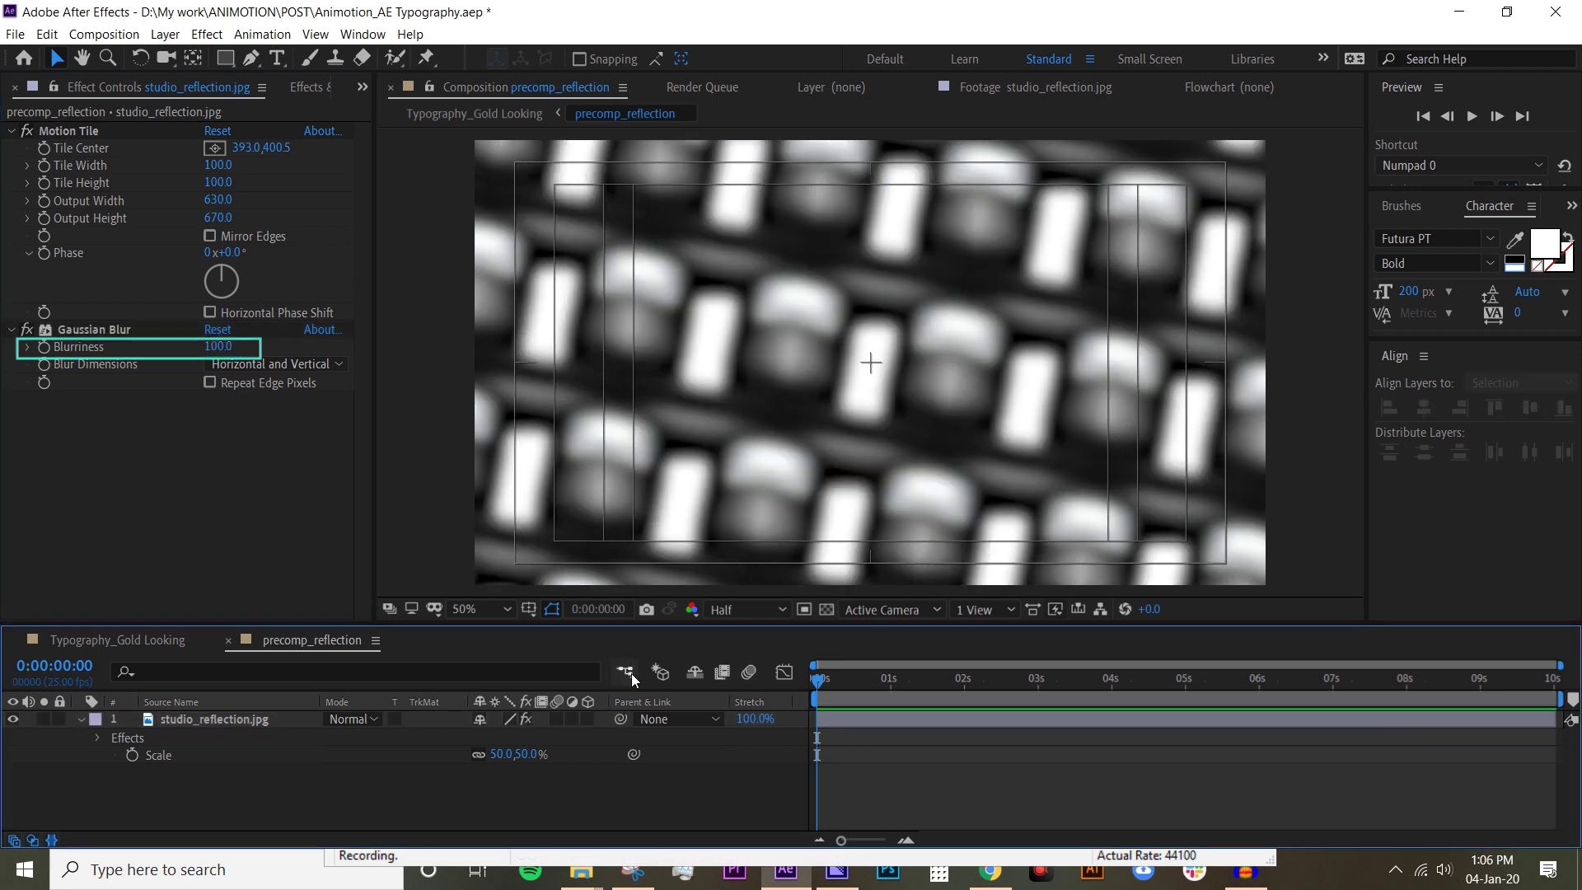
# Step: Go back to the Typography_Gold Looking composition through the flowchart
pyautogui.press('Tab')
pyautogui.click(517, 677)
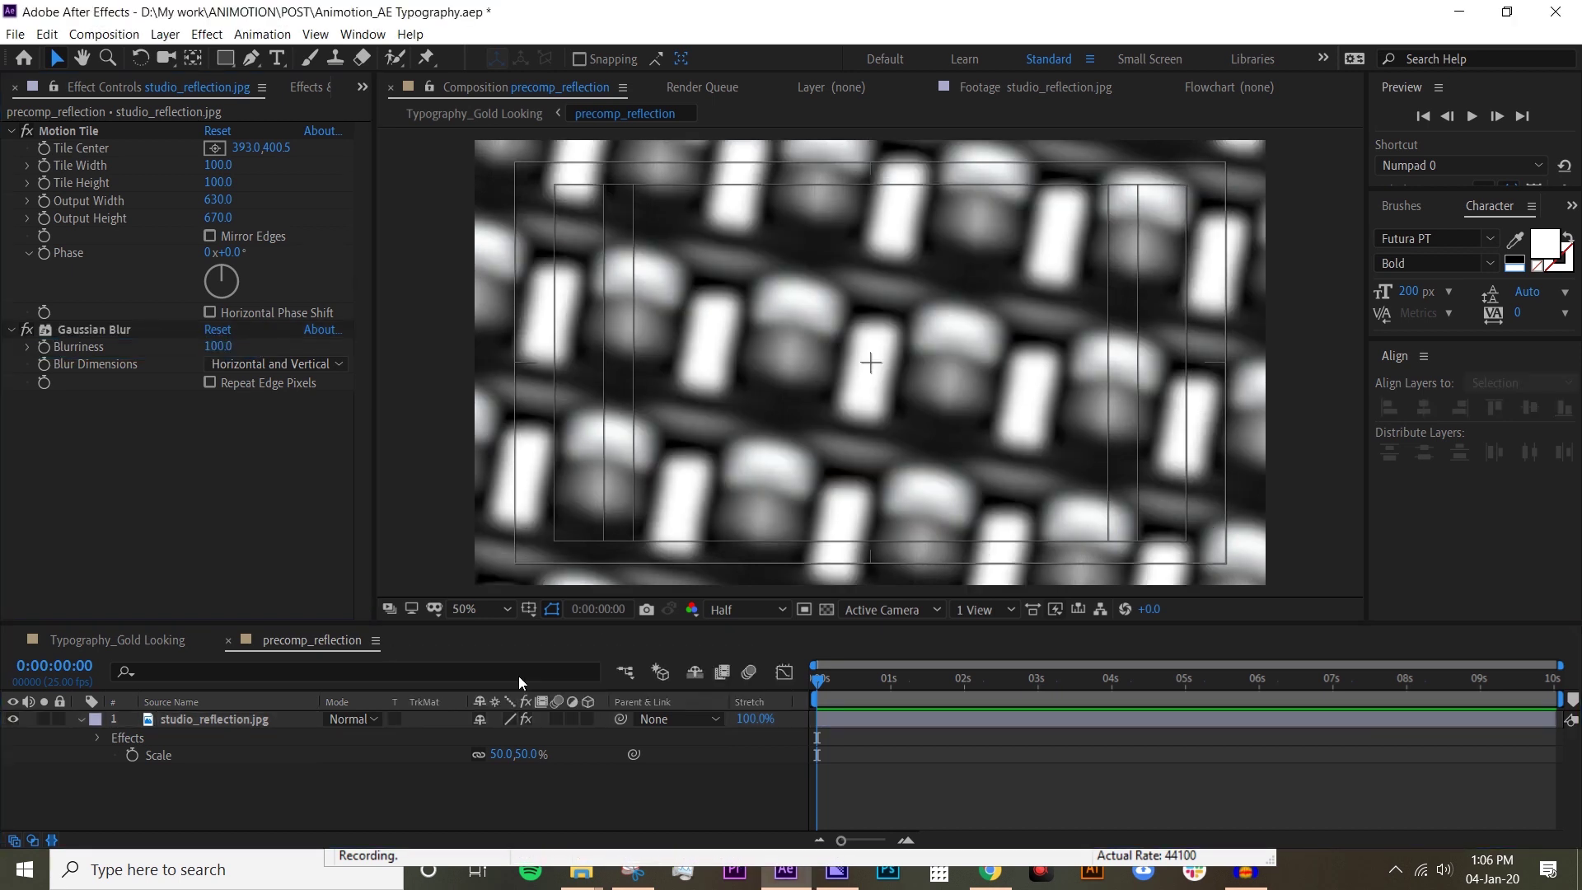
pyautogui.click(896, 804)
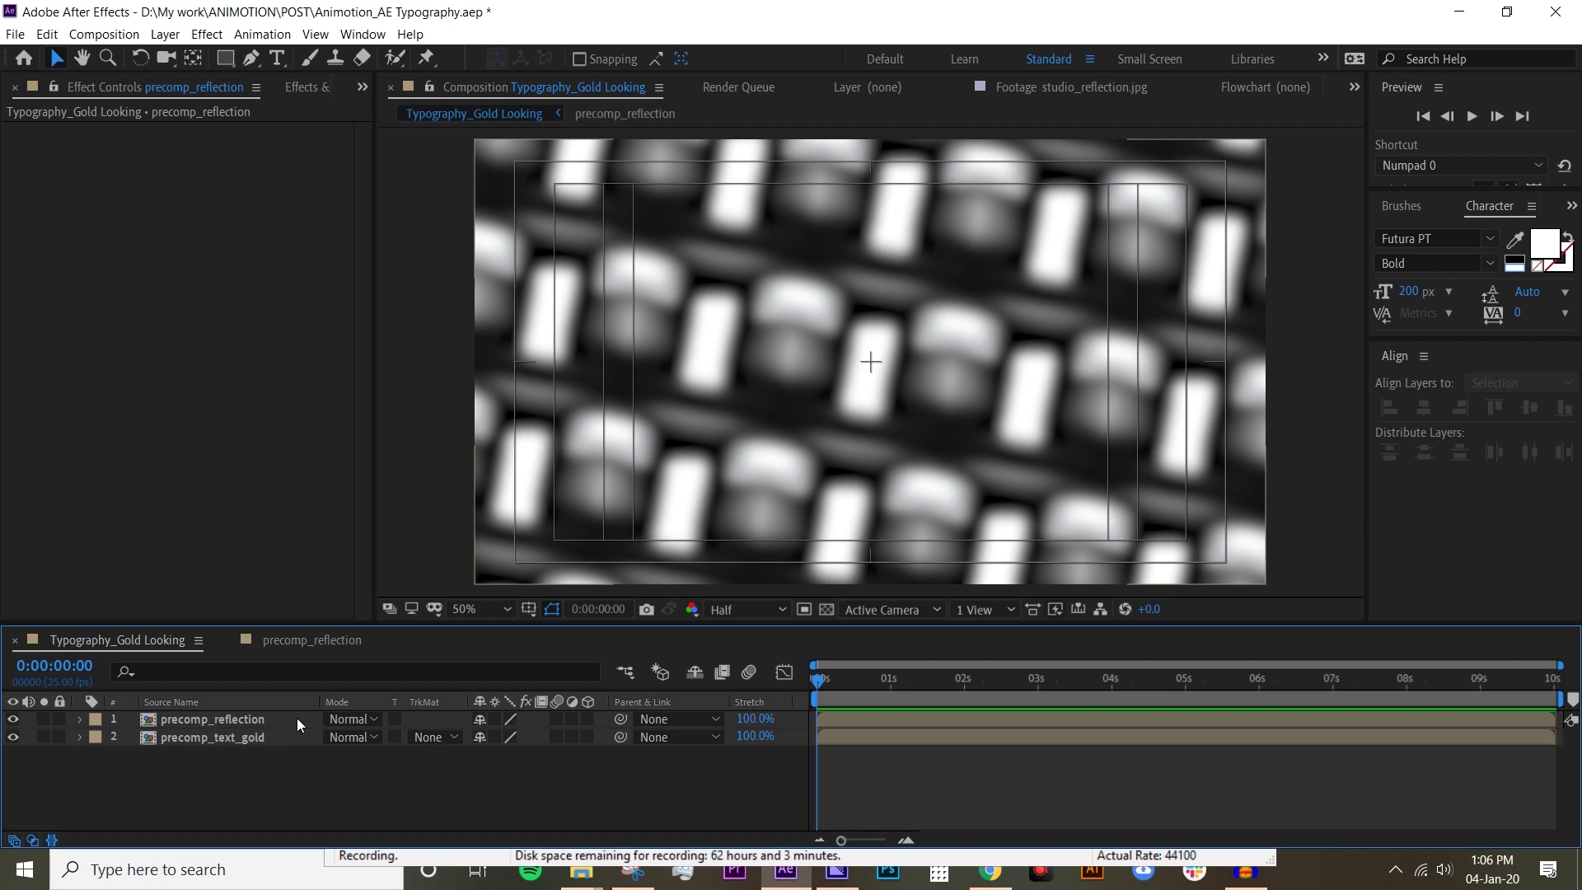
# Step: Move precomp_reflection below precomp_text_gold, hide the text layer, and apply CC Glass to the reflection
pyautogui.moveTo(297, 719); pyautogui.dragTo(283, 745)
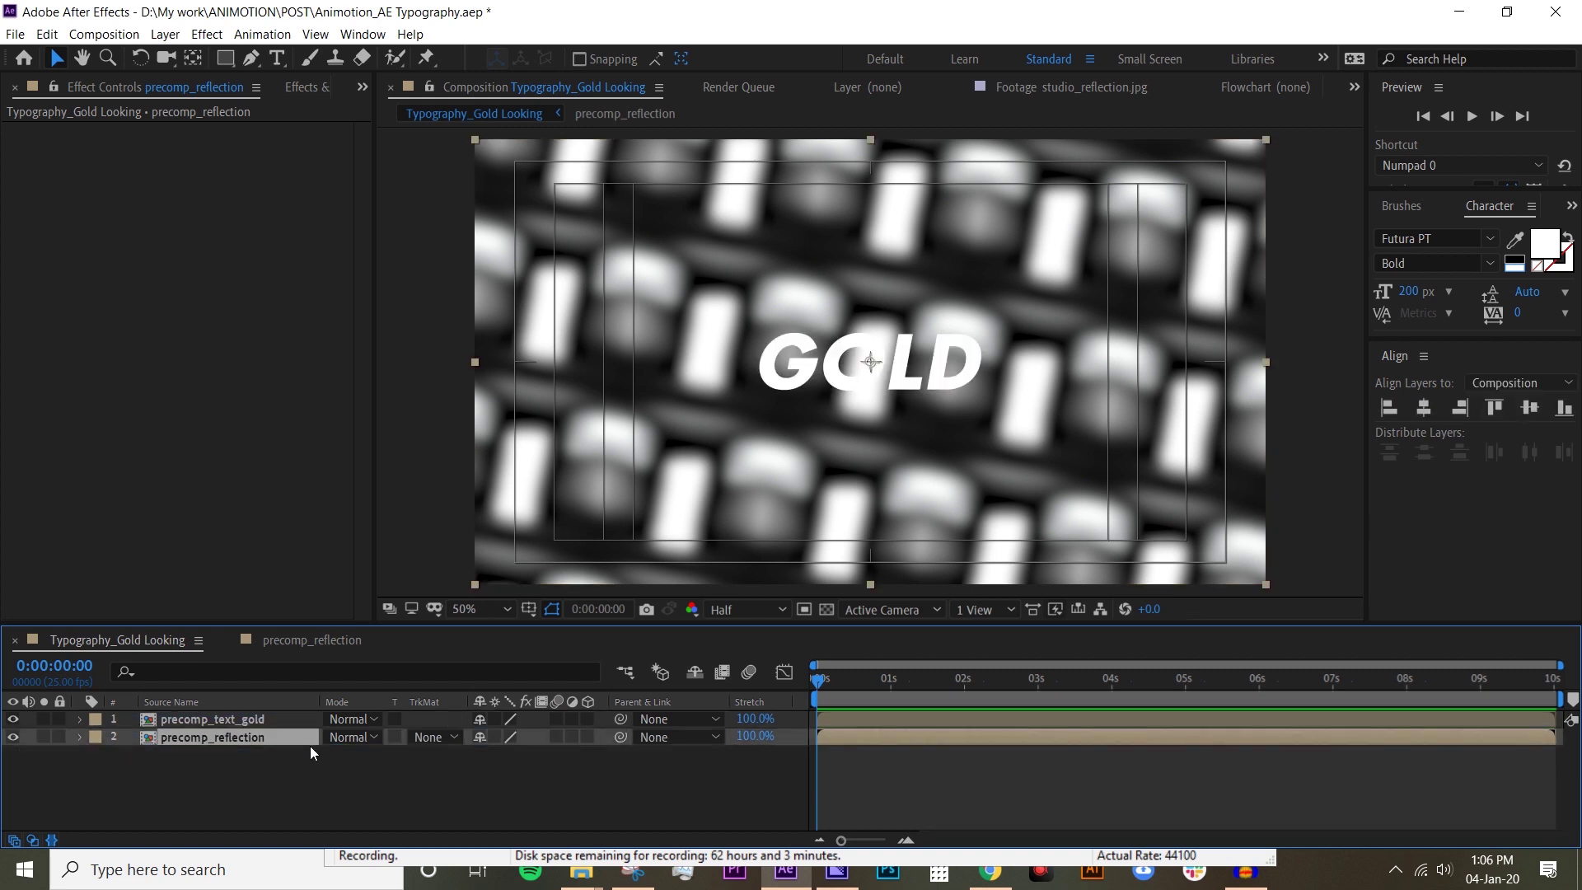
pyautogui.click(13, 720)
pyautogui.click(307, 89)
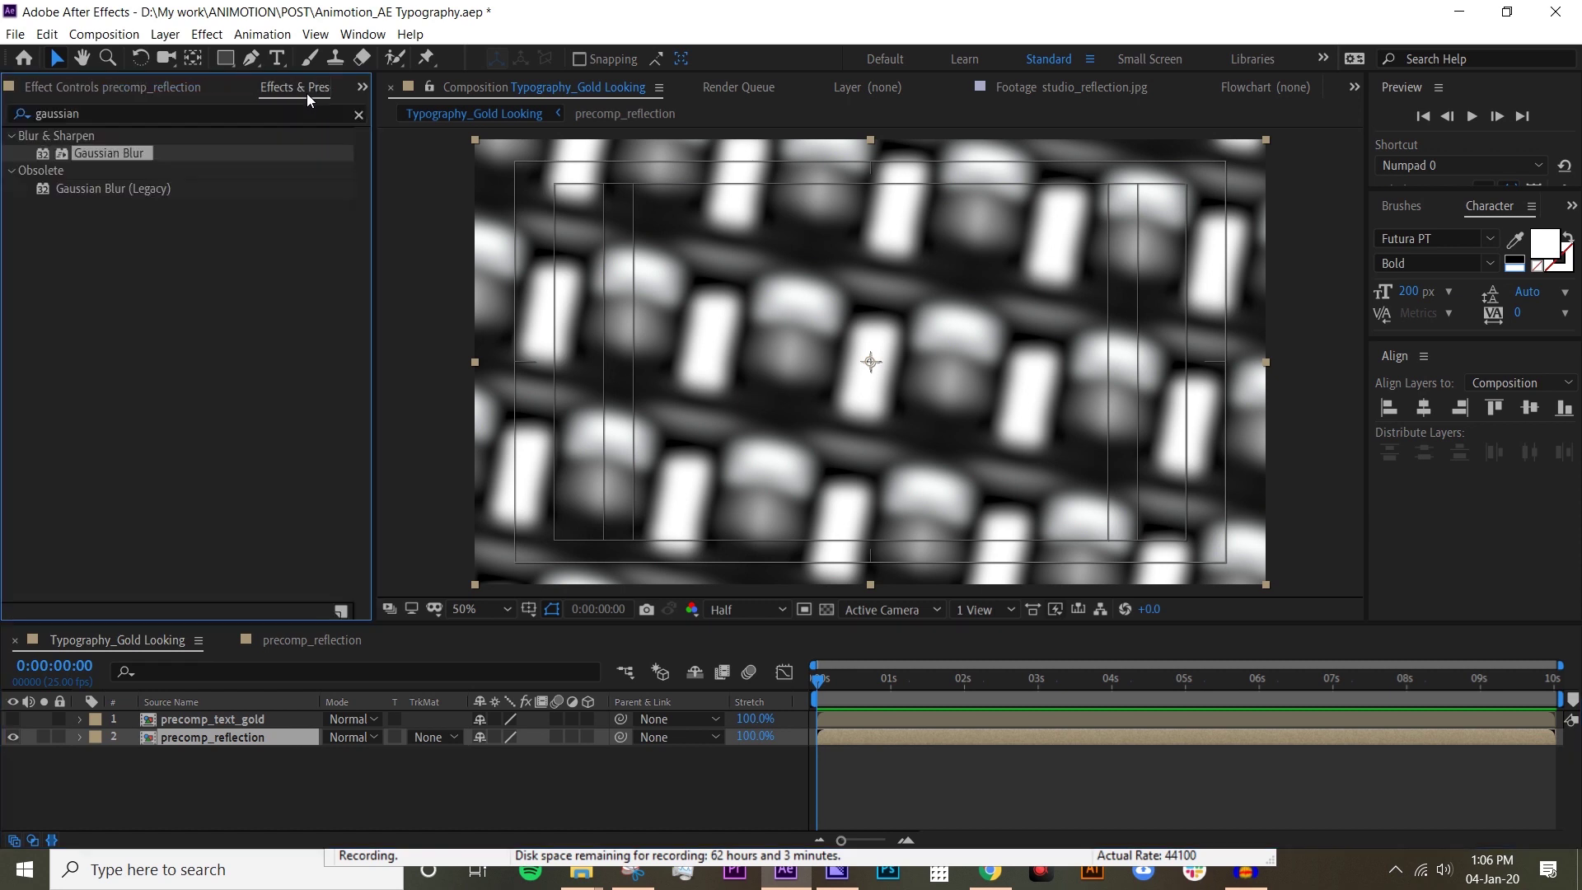
pyautogui.click(82, 111)
pyautogui.write('cc glass')
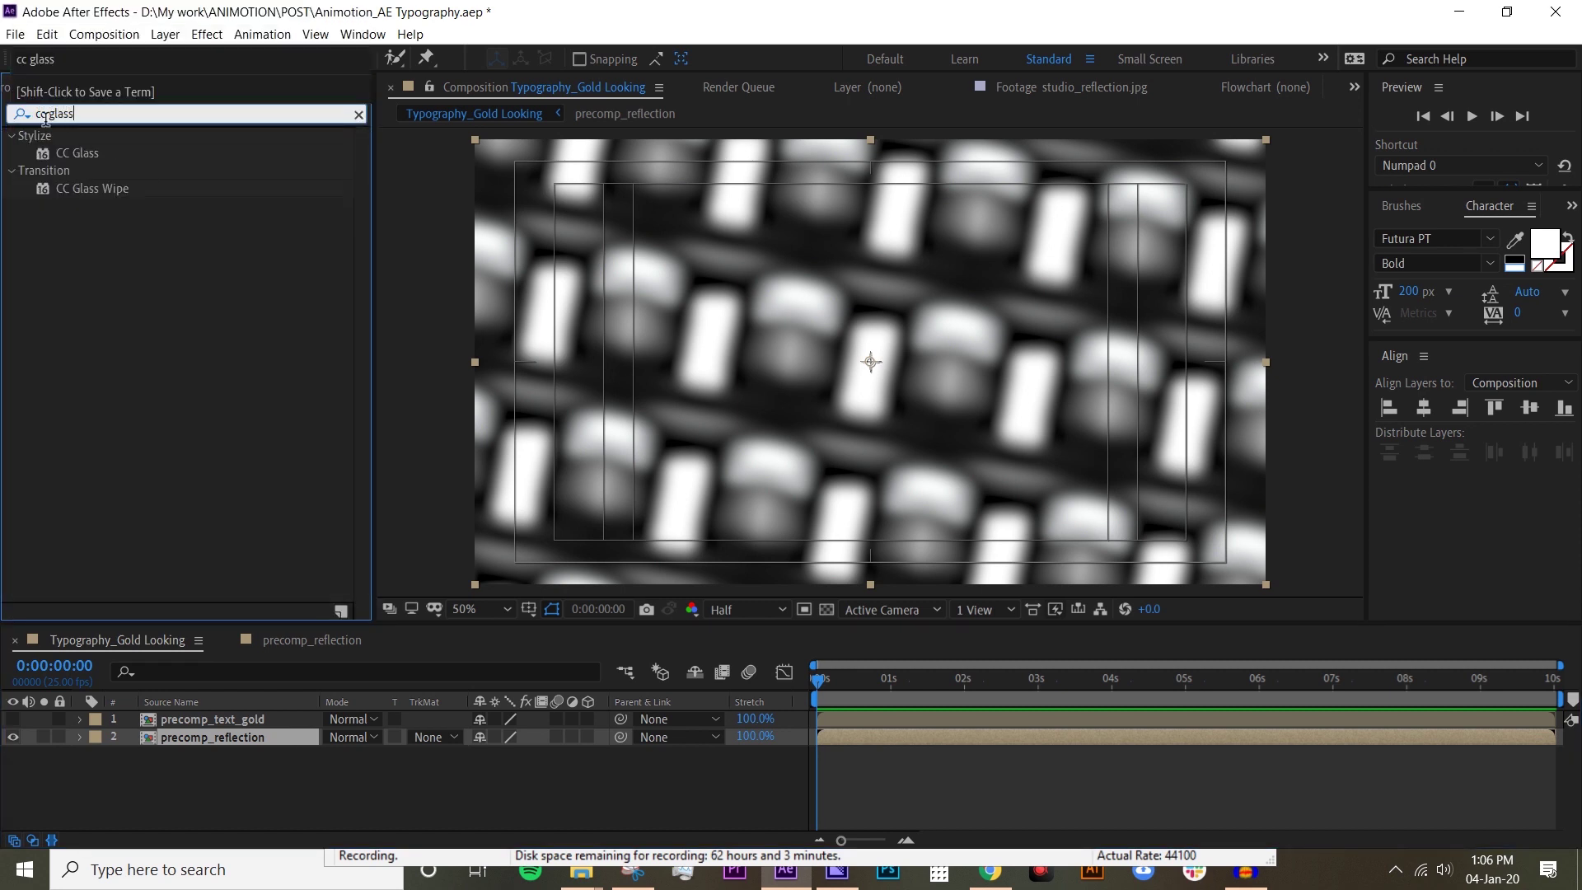
pyautogui.moveTo(76, 153); pyautogui.dragTo(268, 740)
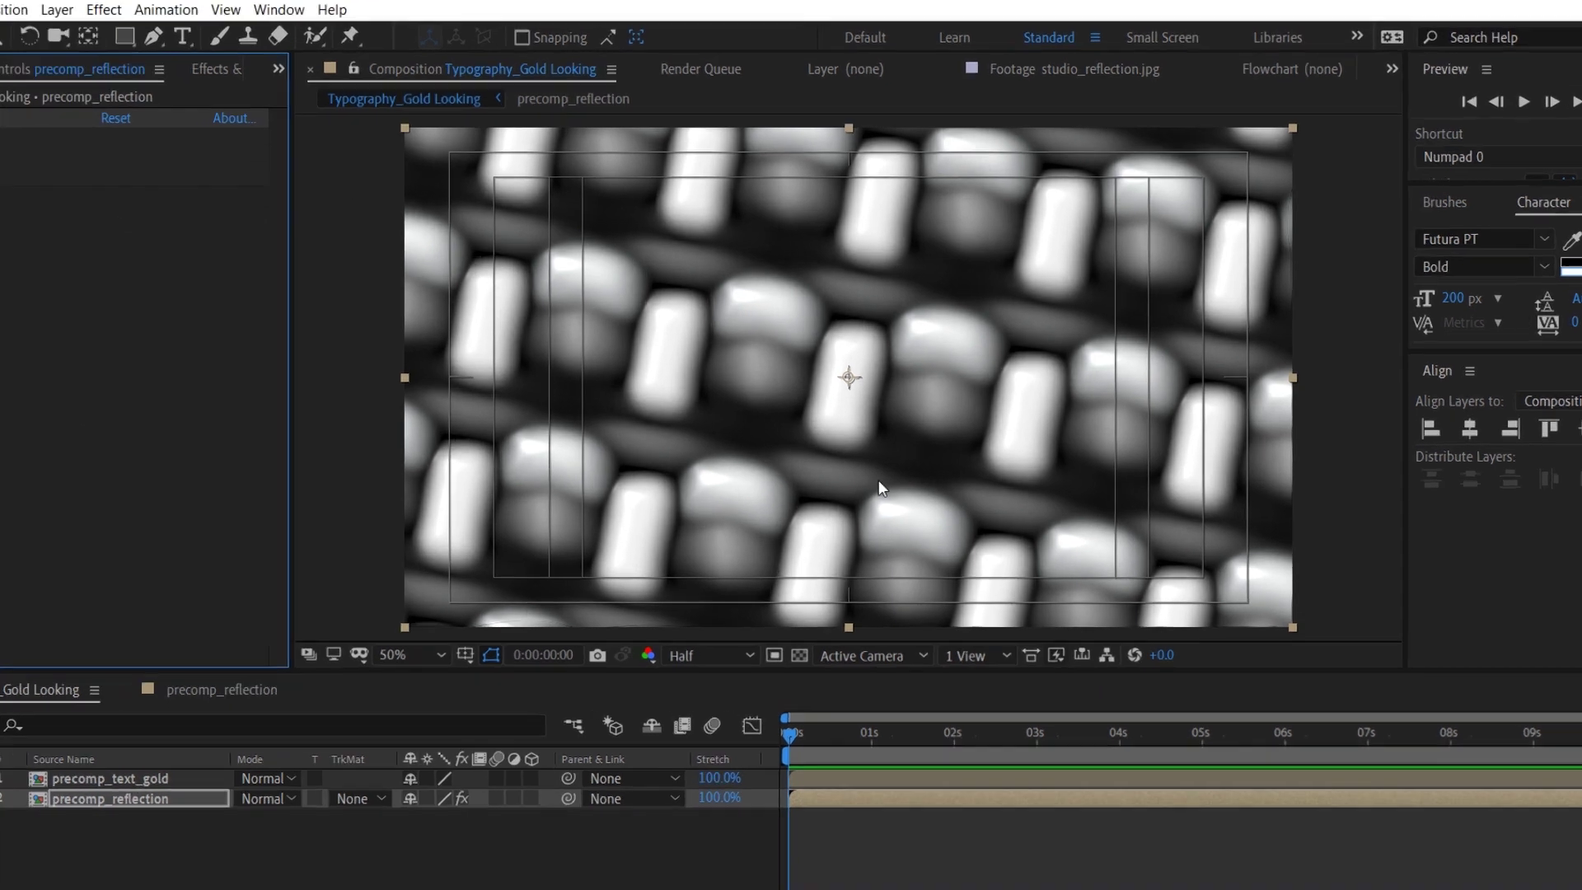
pyautogui.press('/')
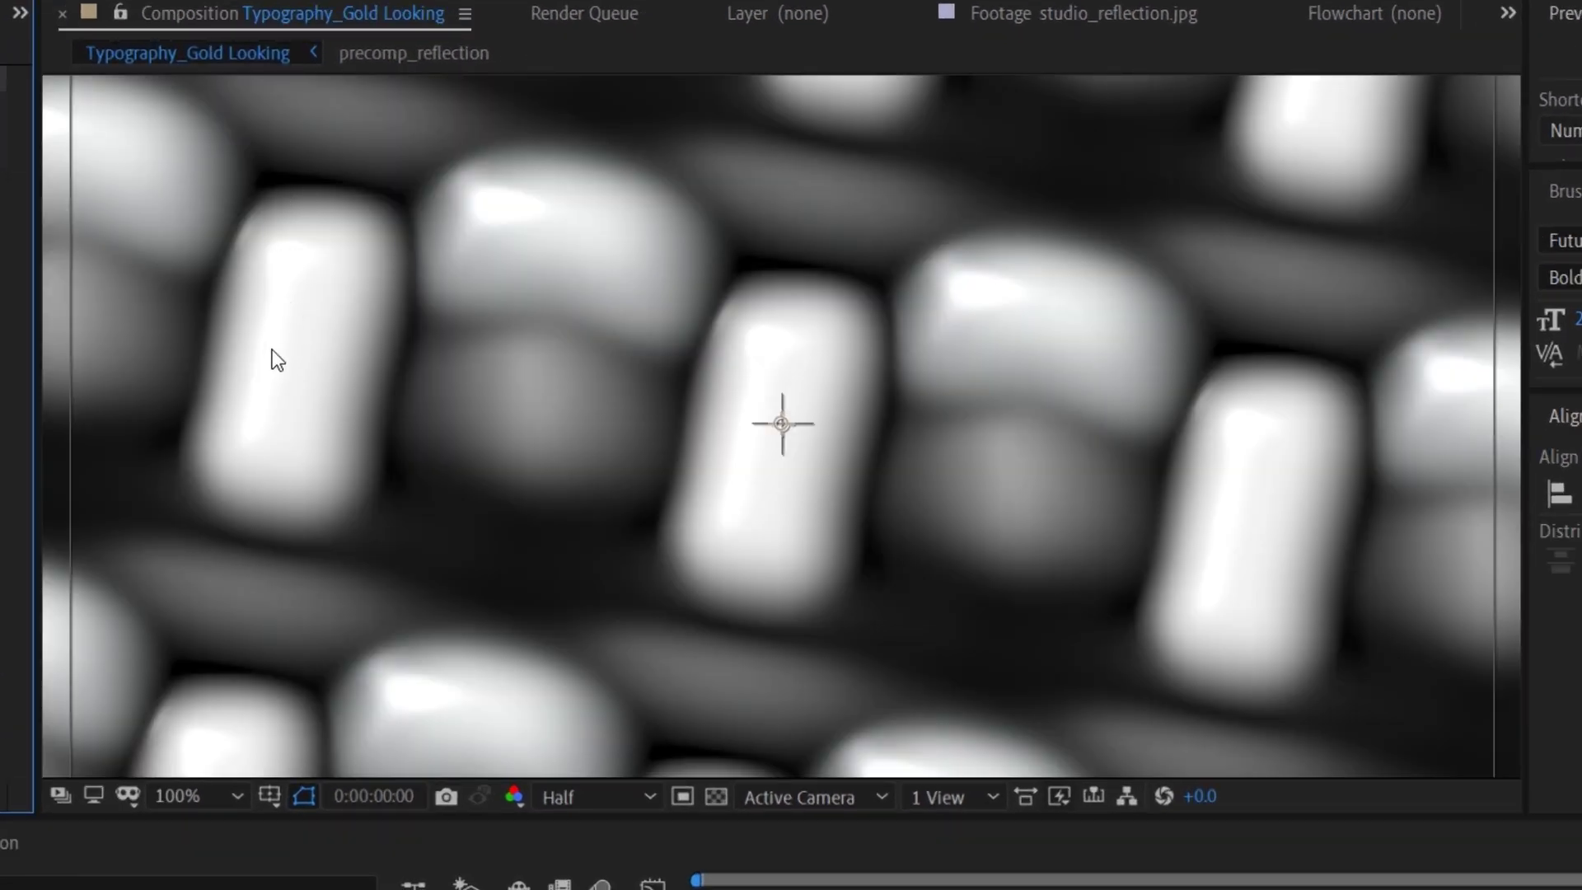
pyautogui.press(',')
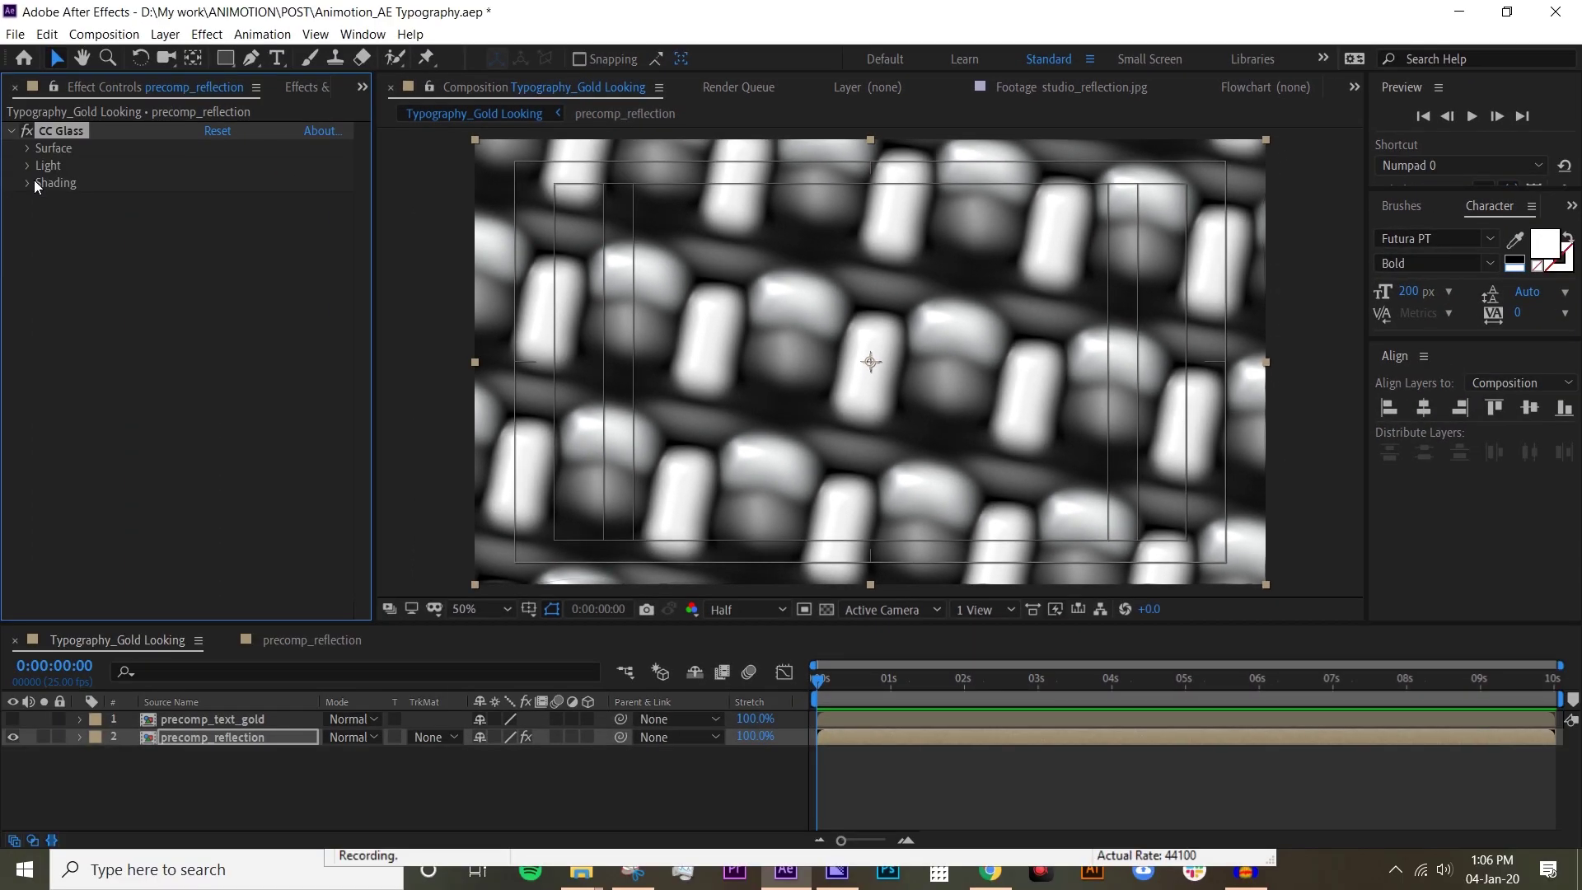
# Step: Use precomp_text_gold as the reflection's alpha matte and as CC Glass's bump map
pyautogui.click(431, 737)
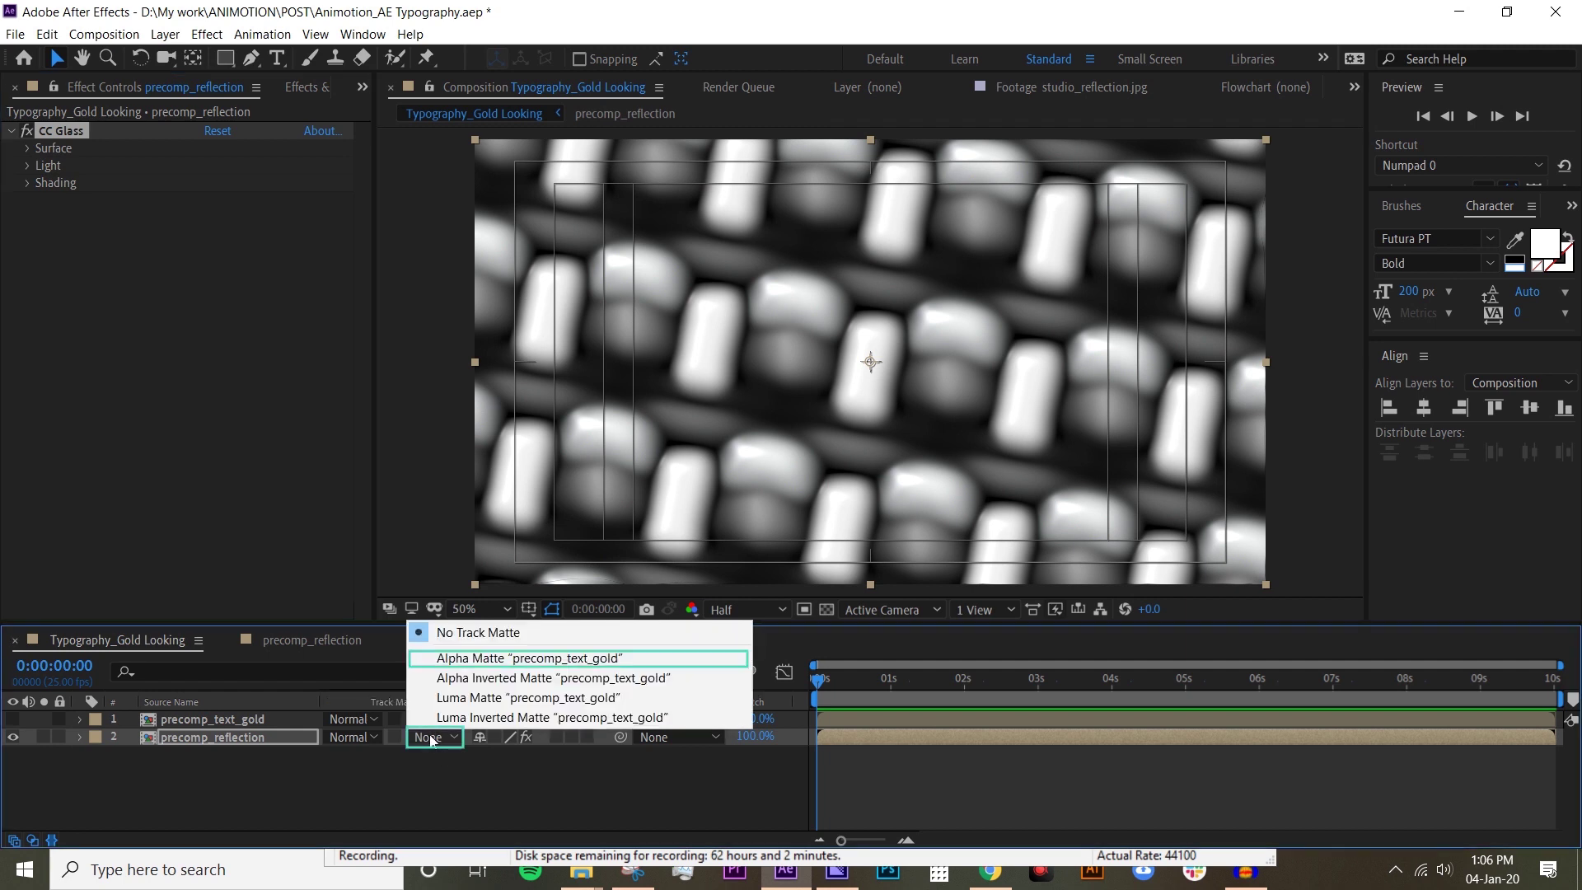
pyautogui.click(467, 659)
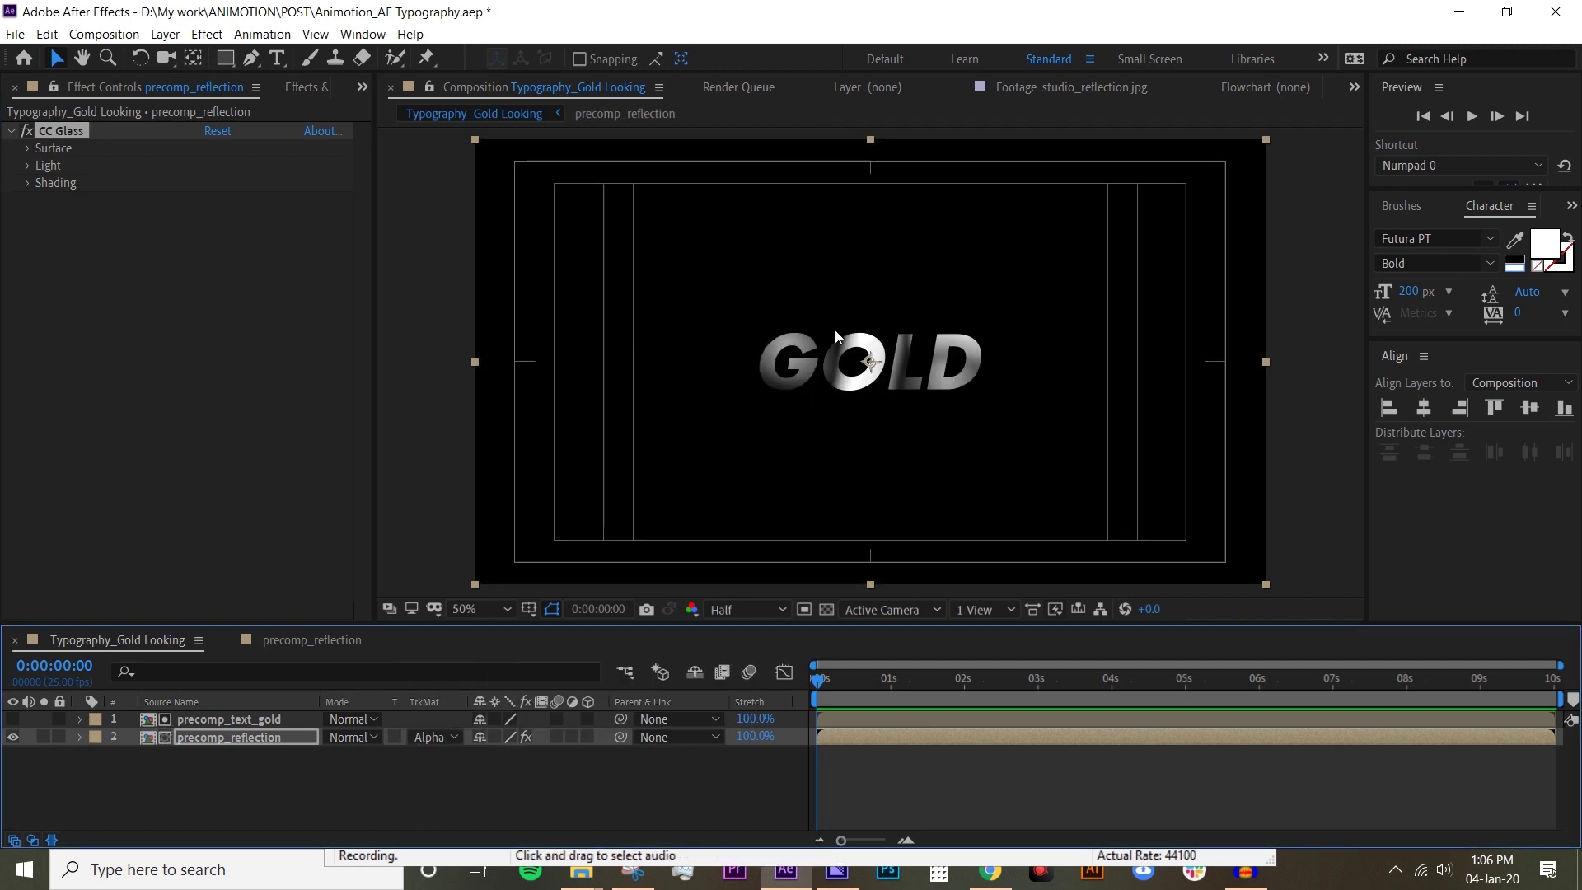
pyautogui.click(31, 145)
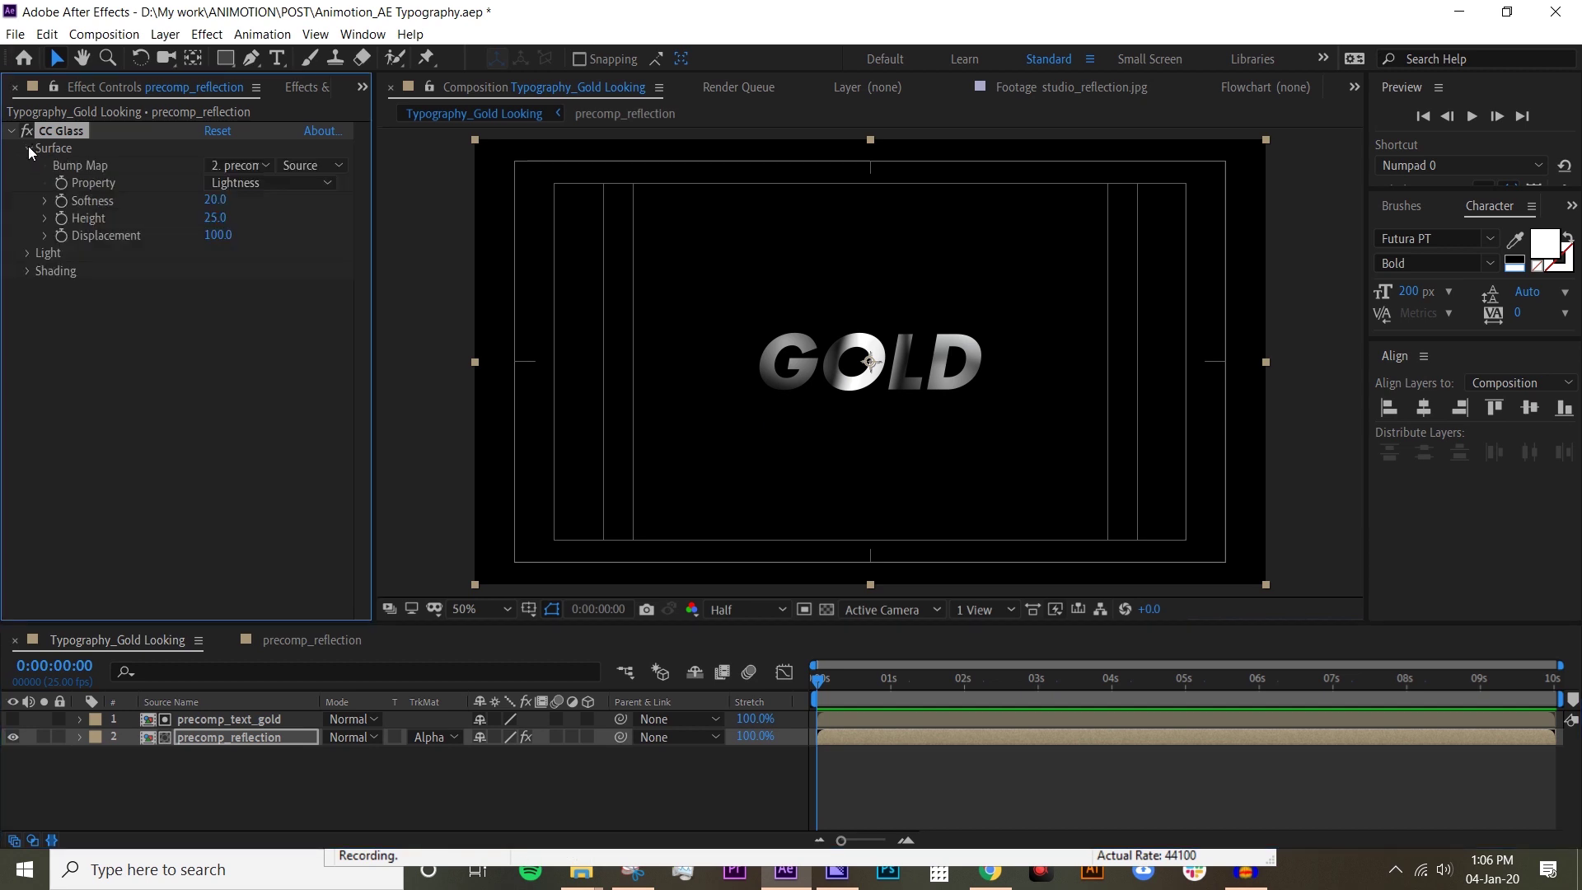
pyautogui.click(236, 165)
pyautogui.click(245, 206)
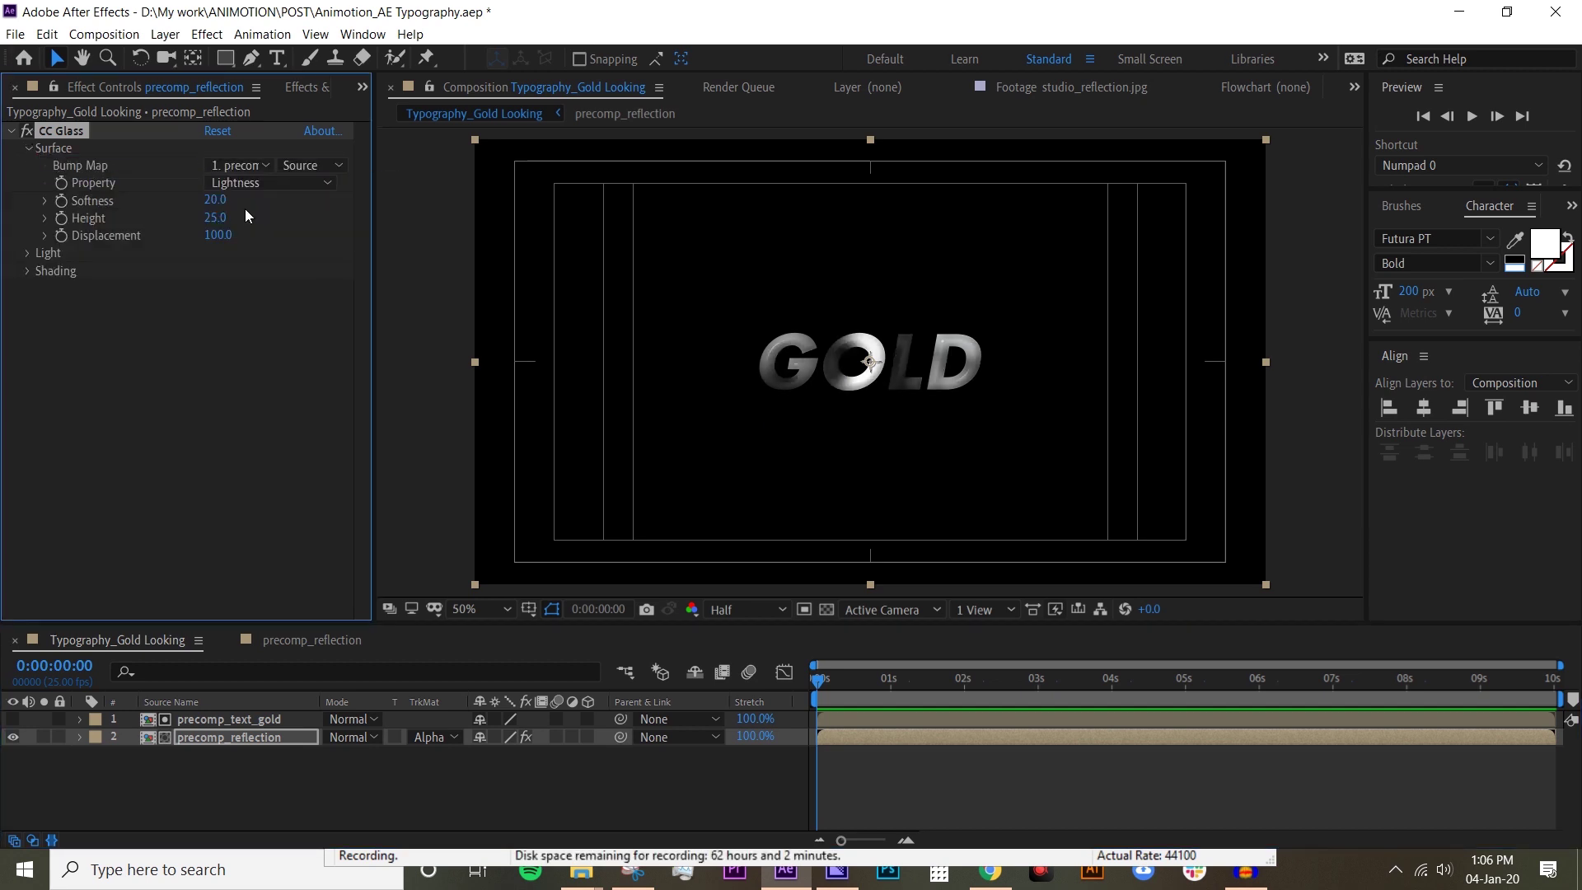
pyautogui.press('.')
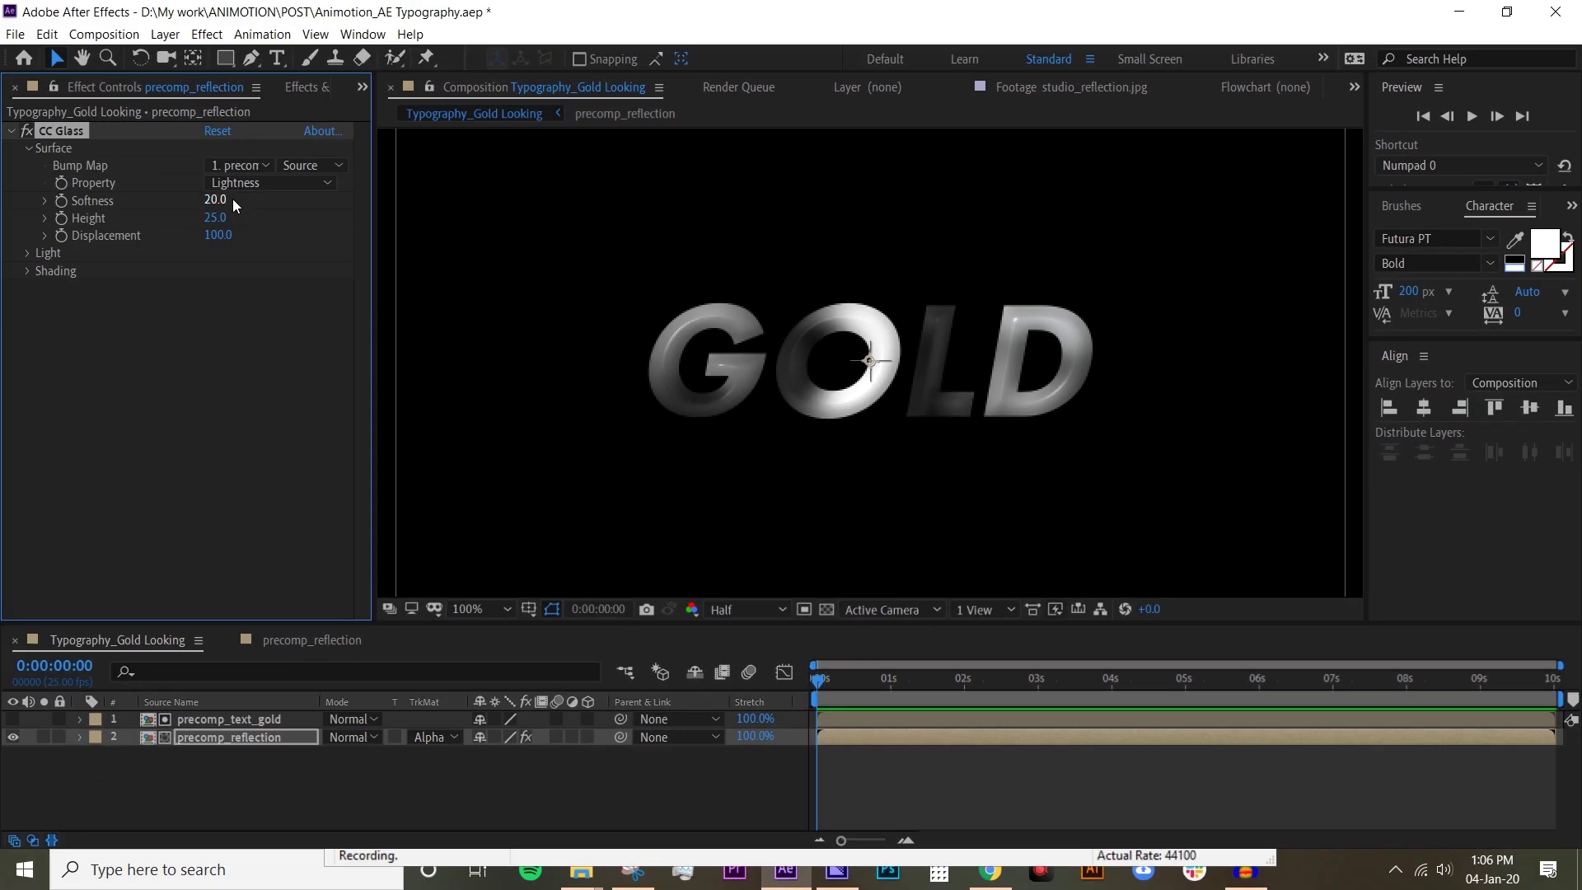
# Step: Set CC Glass surface Softness to 15 and Height to 15
pyautogui.click(216, 200)
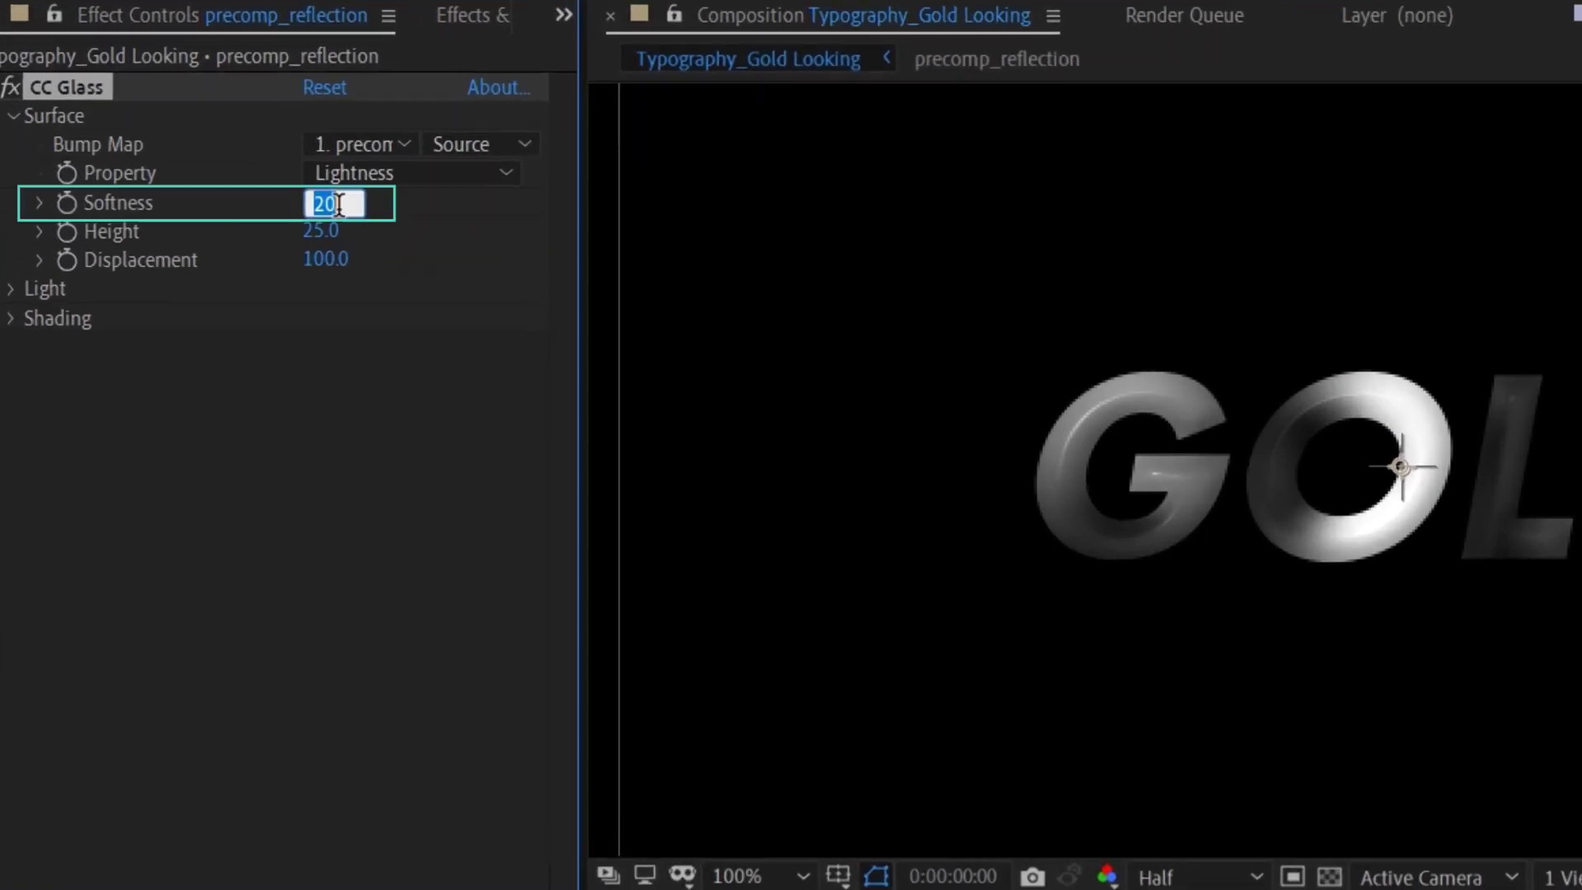
pyautogui.write('15')
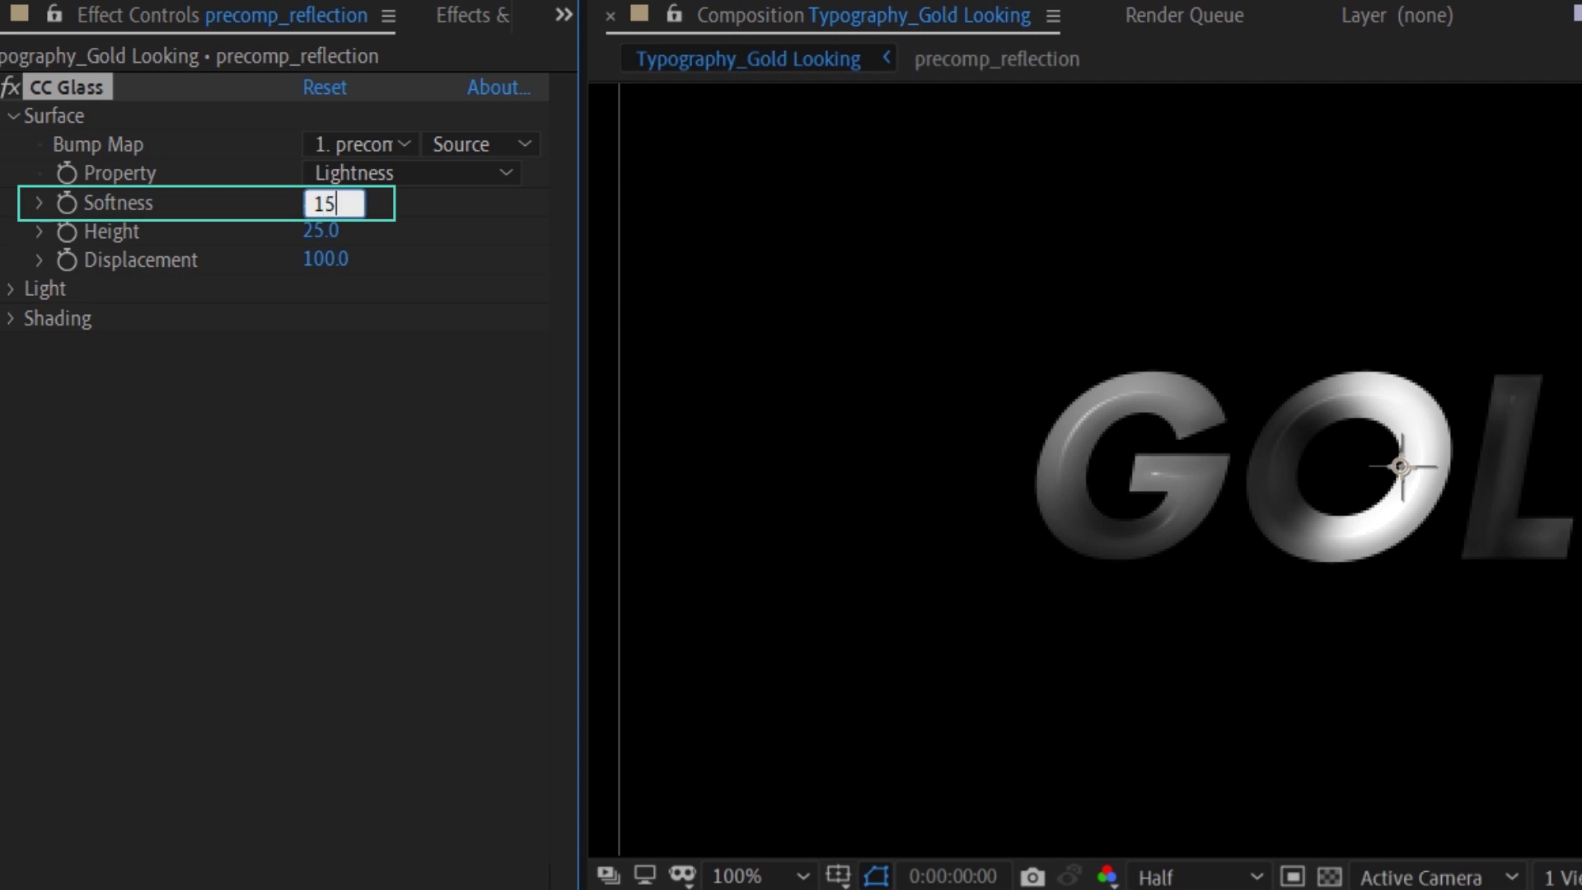
pyautogui.press('Return')
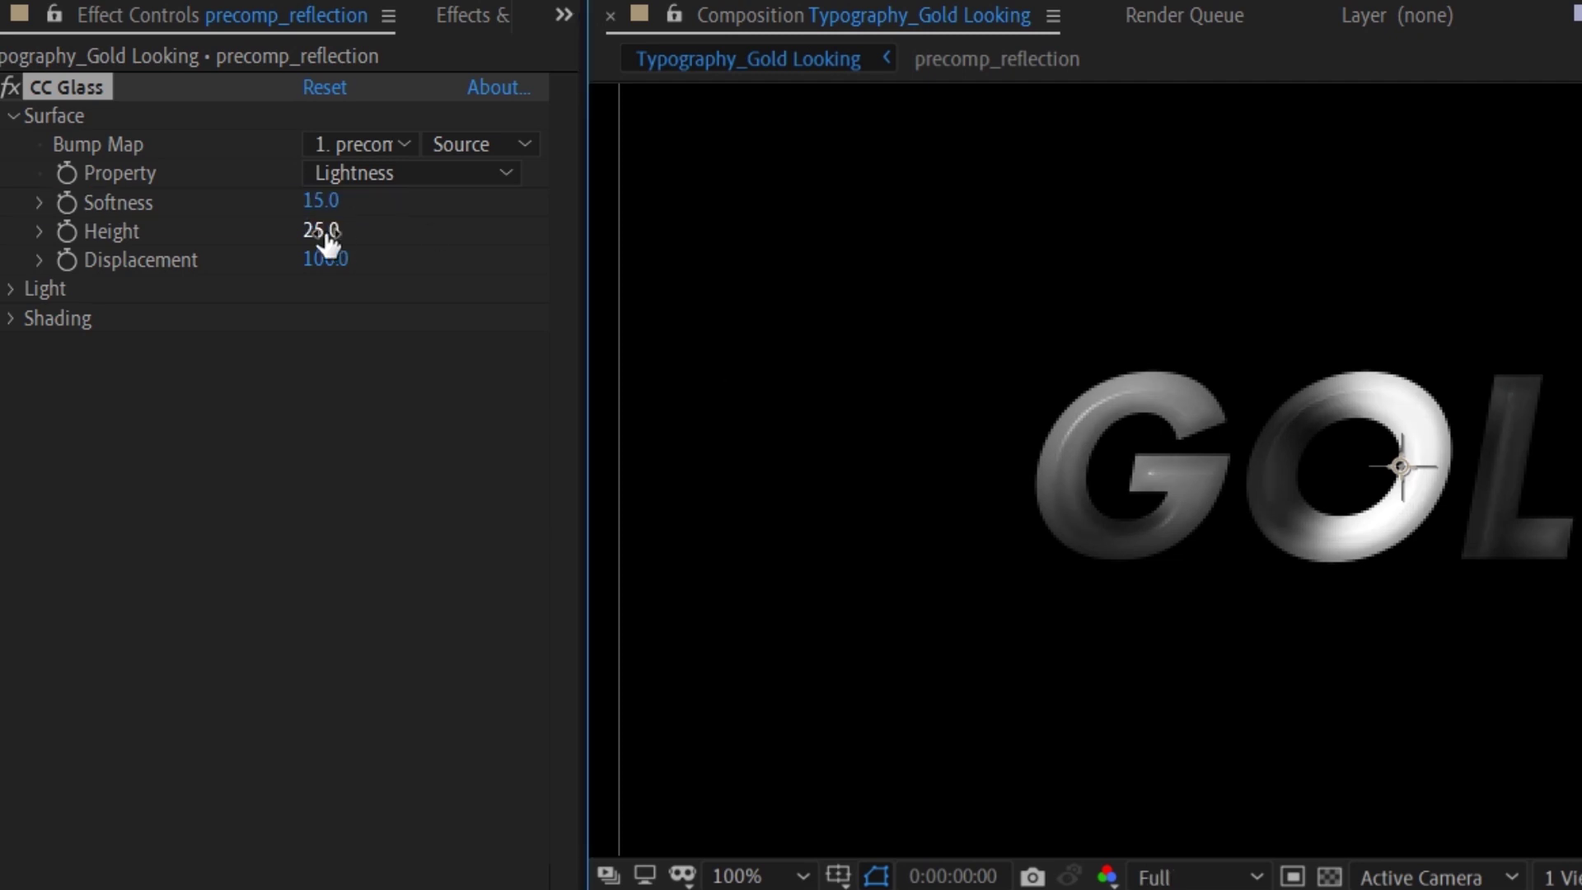
pyautogui.click(325, 234)
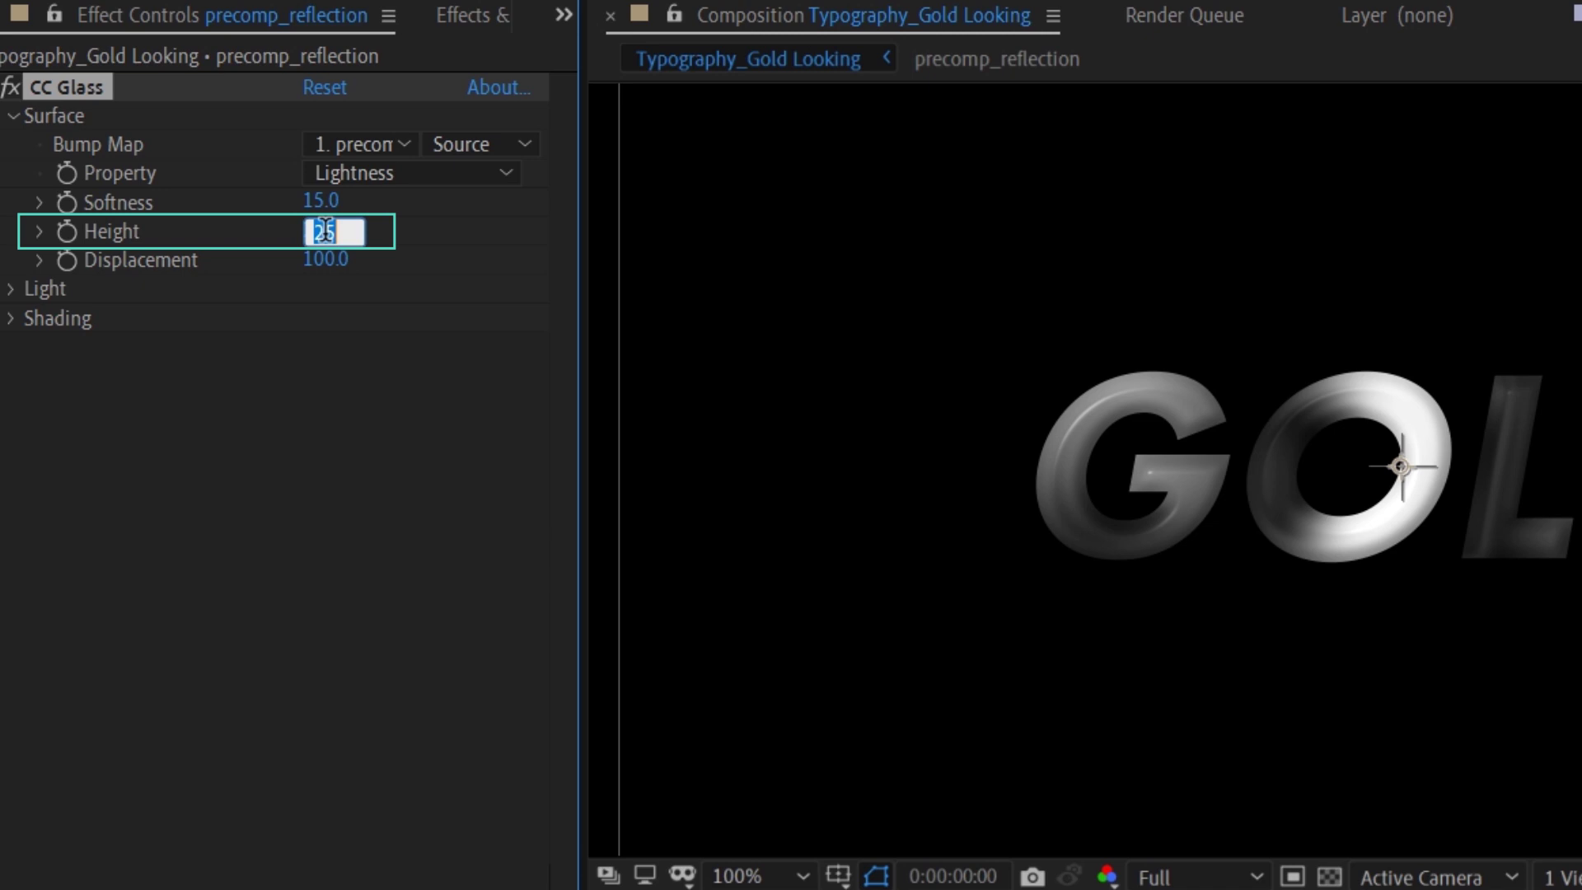
pyautogui.write('10')
pyautogui.press('Return')
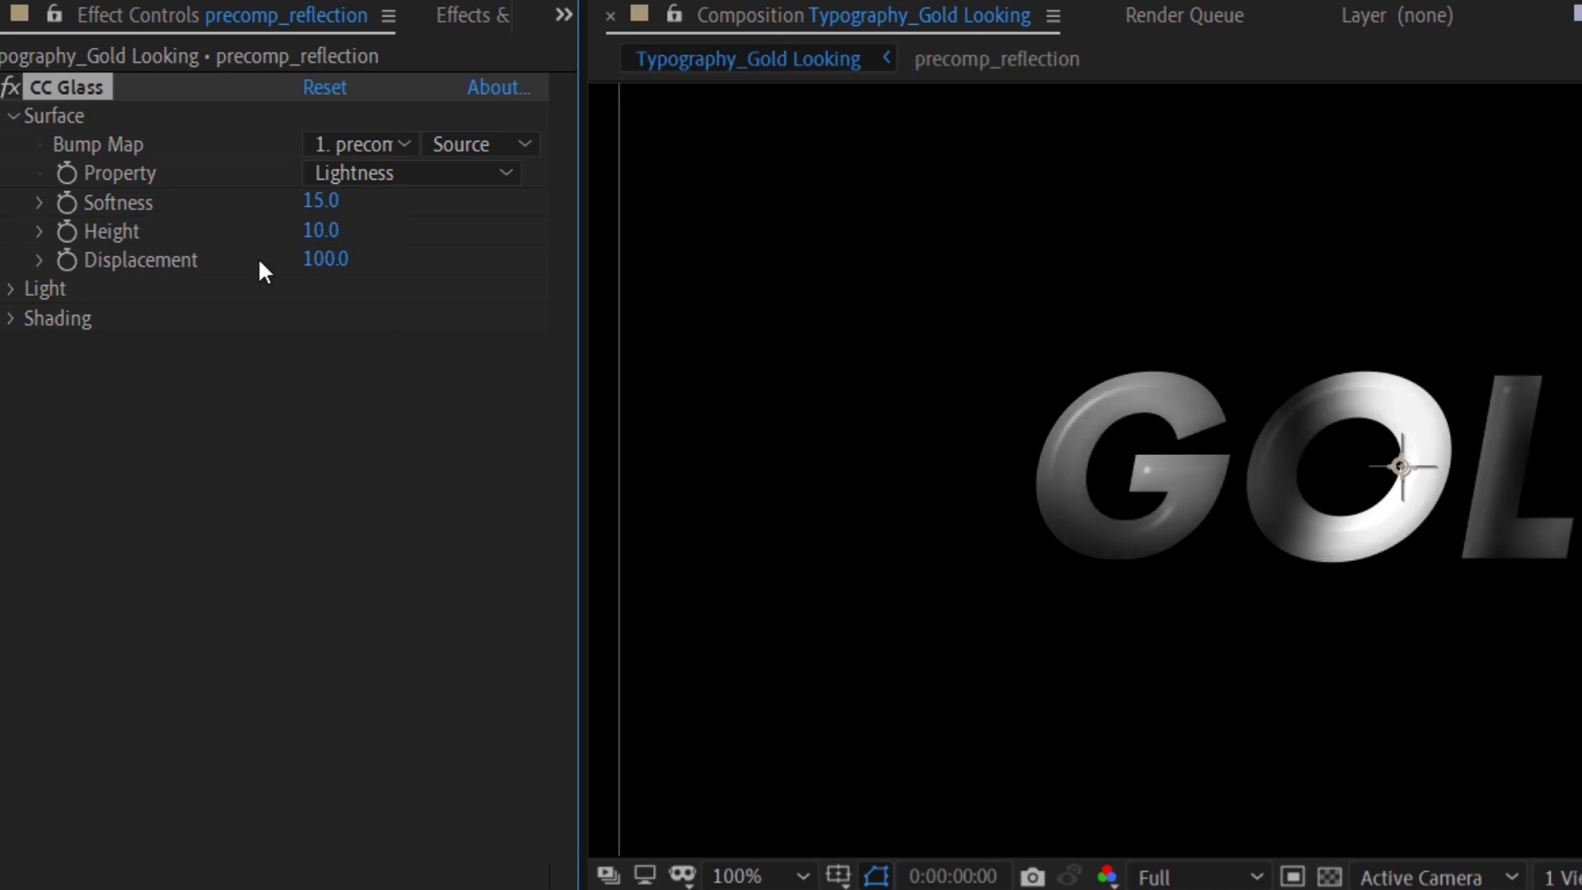
pyautogui.click(323, 231)
pyautogui.write('15')
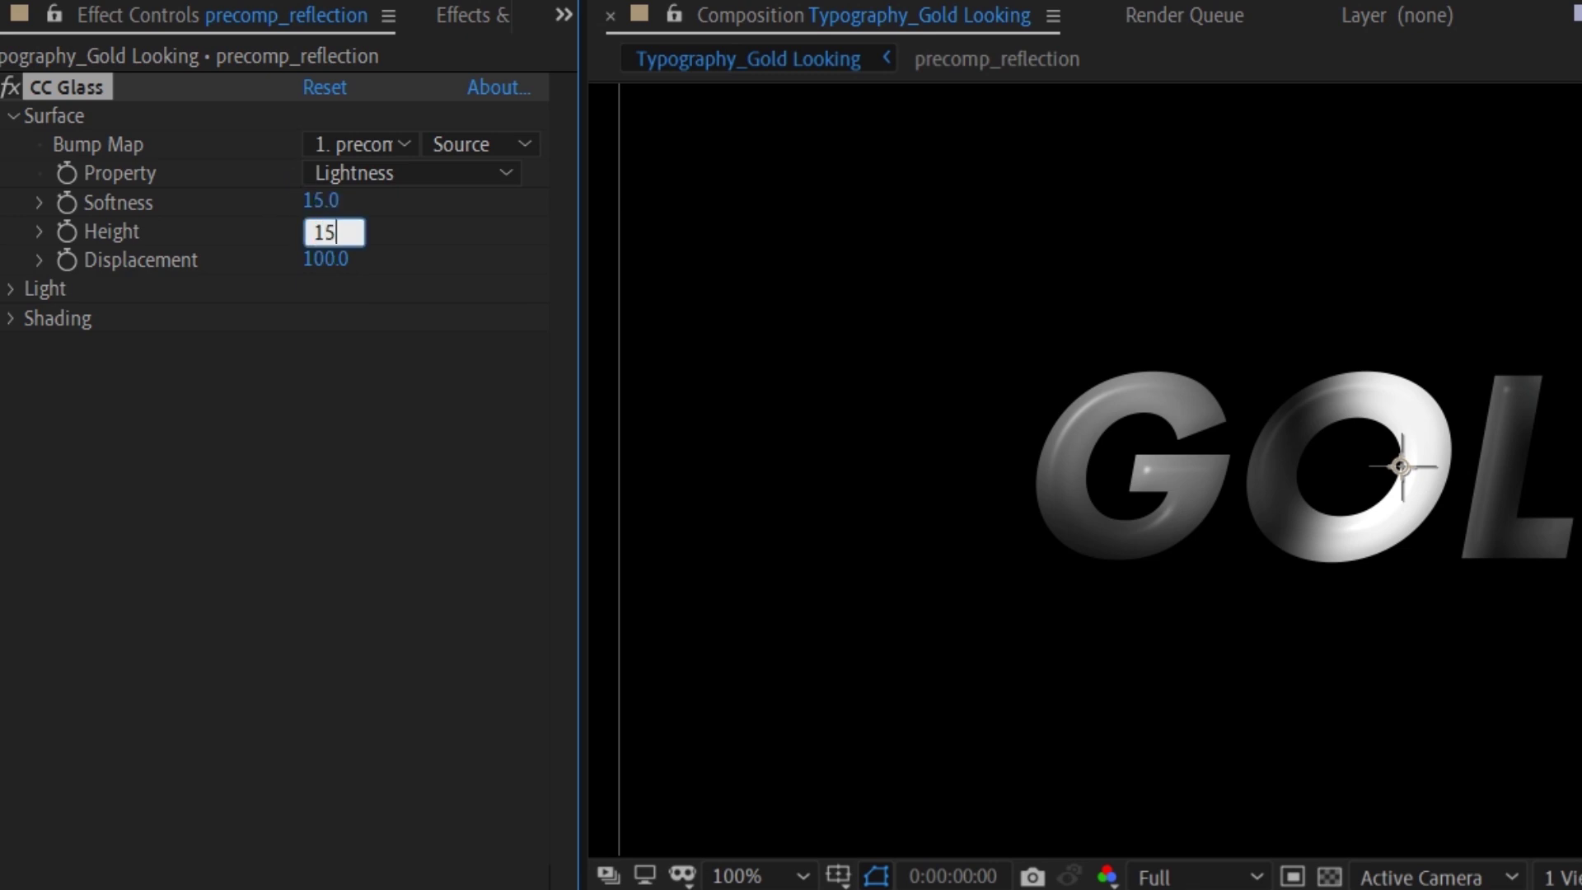
pyautogui.press('Return')
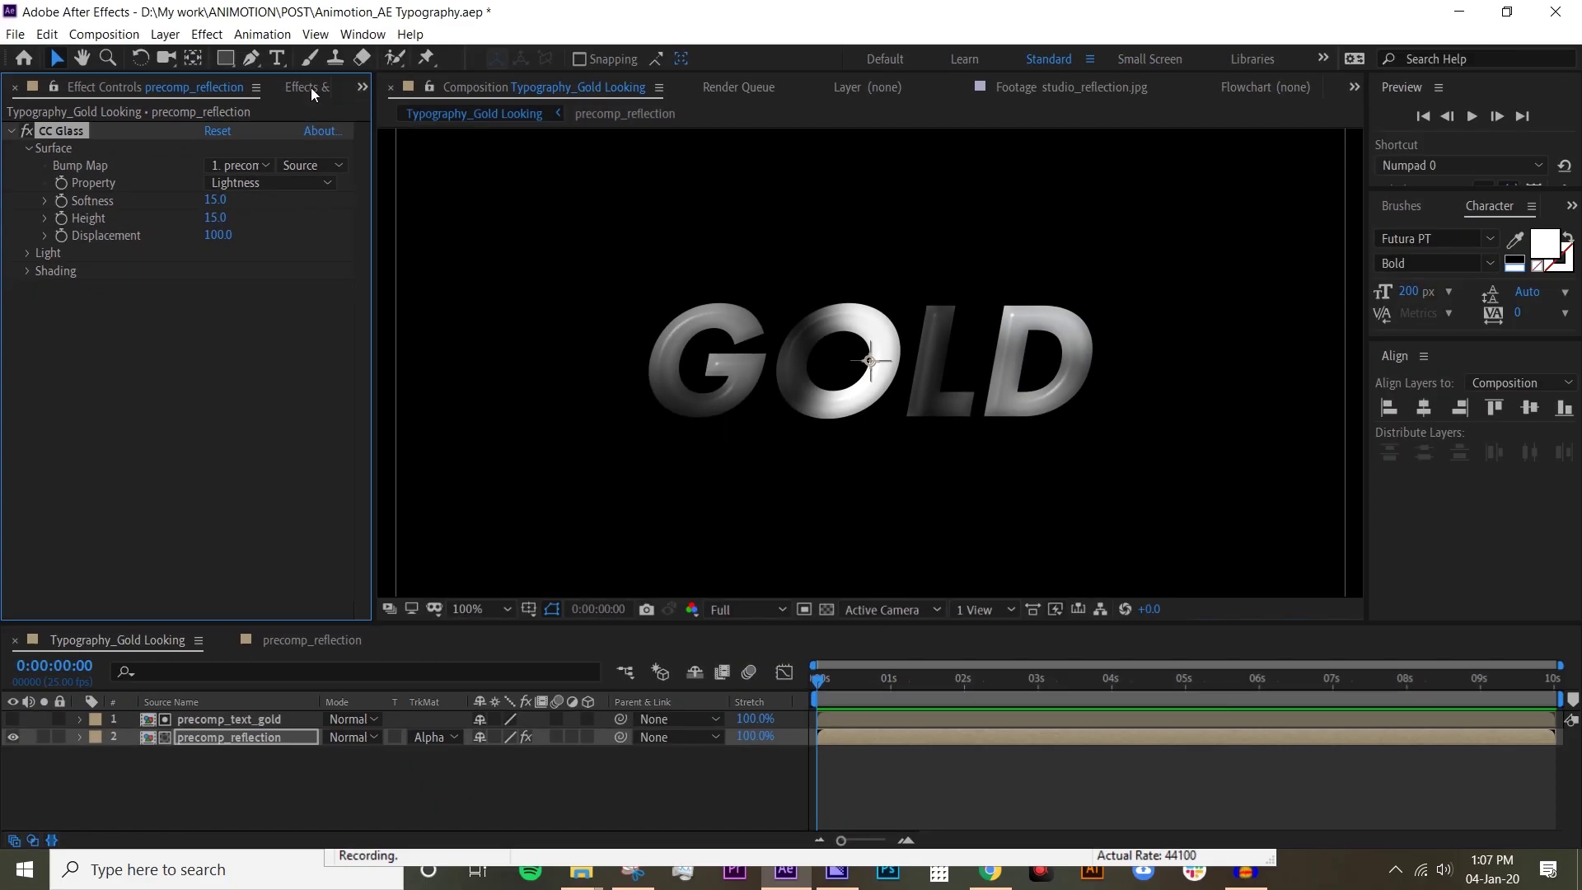
pyautogui.click(310, 87)
# Step: Apply CC Blobbylize to precomp_reflection with precomp_text_gold as its Blob Layer
pyautogui.click(54, 113)
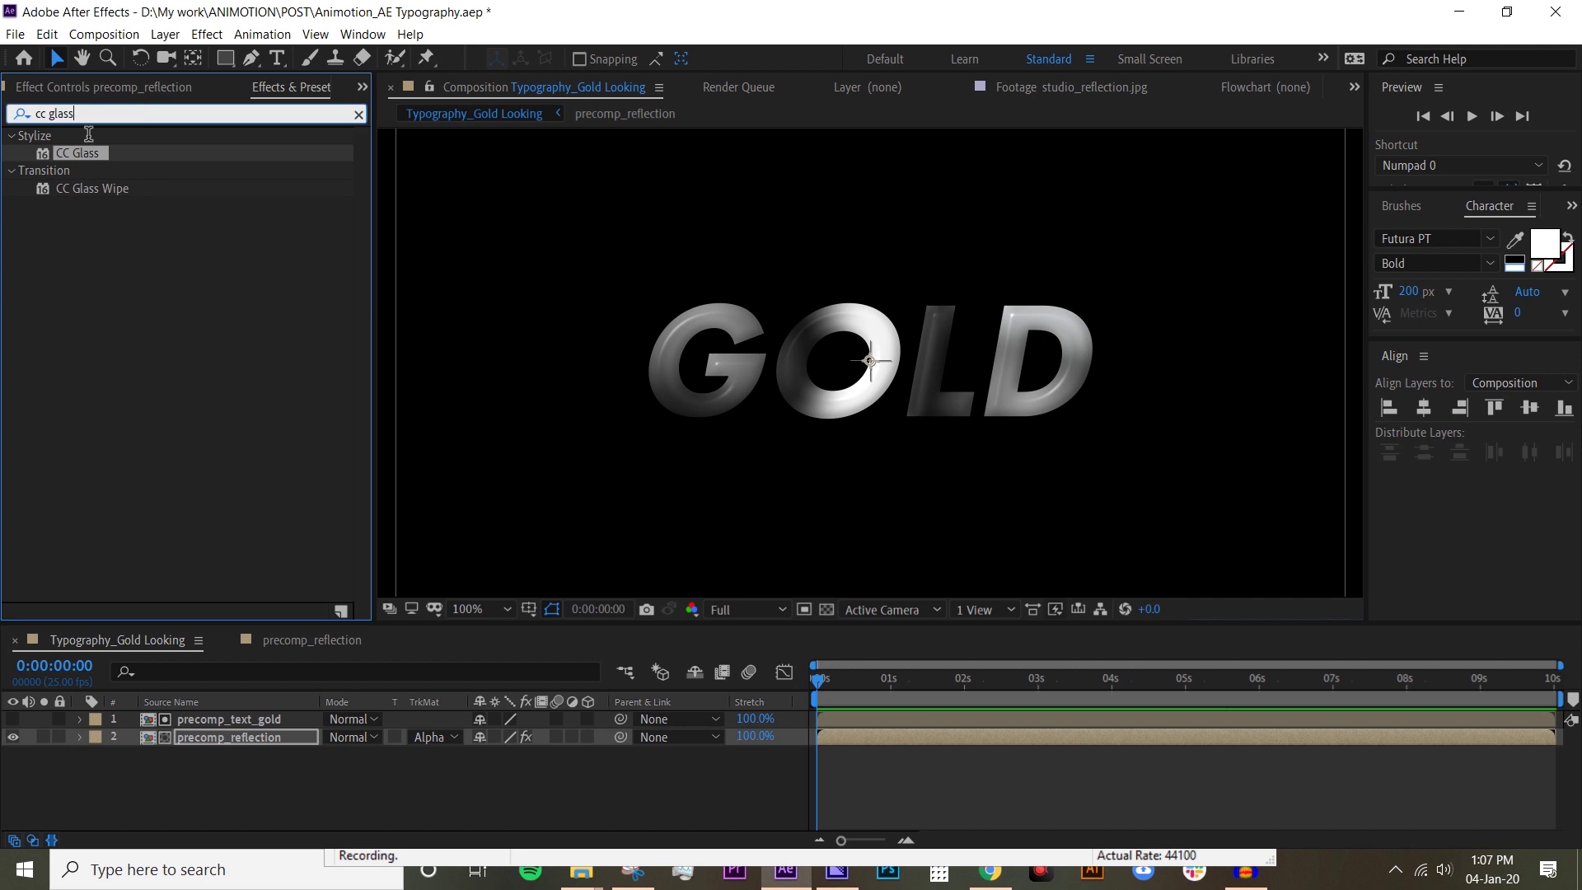
pyautogui.write('cc blobbl')
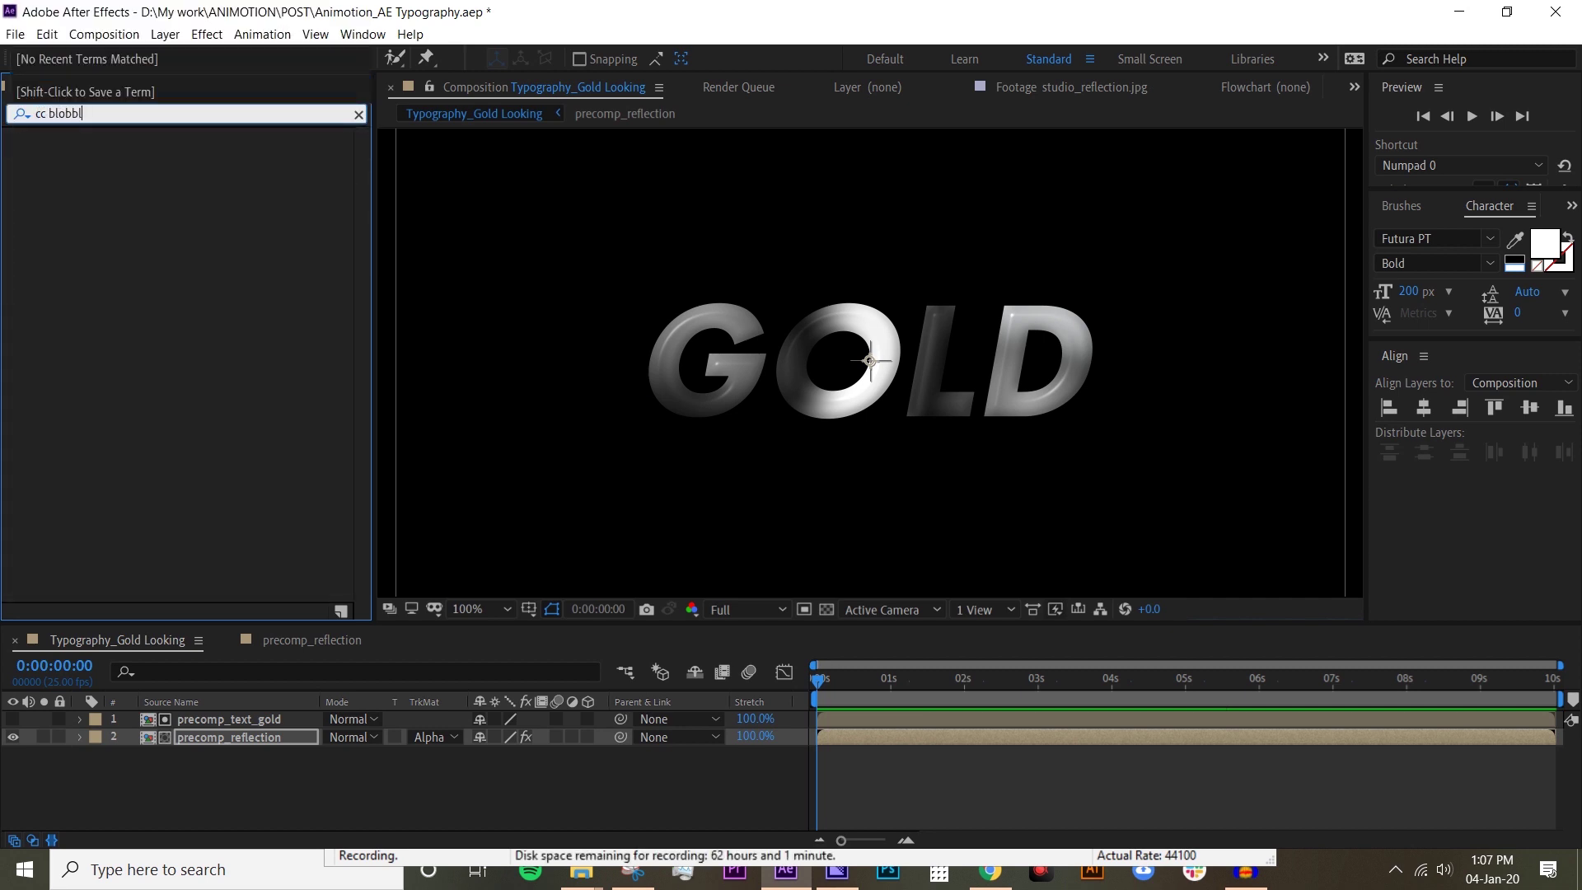
pyautogui.press('BackSpace')
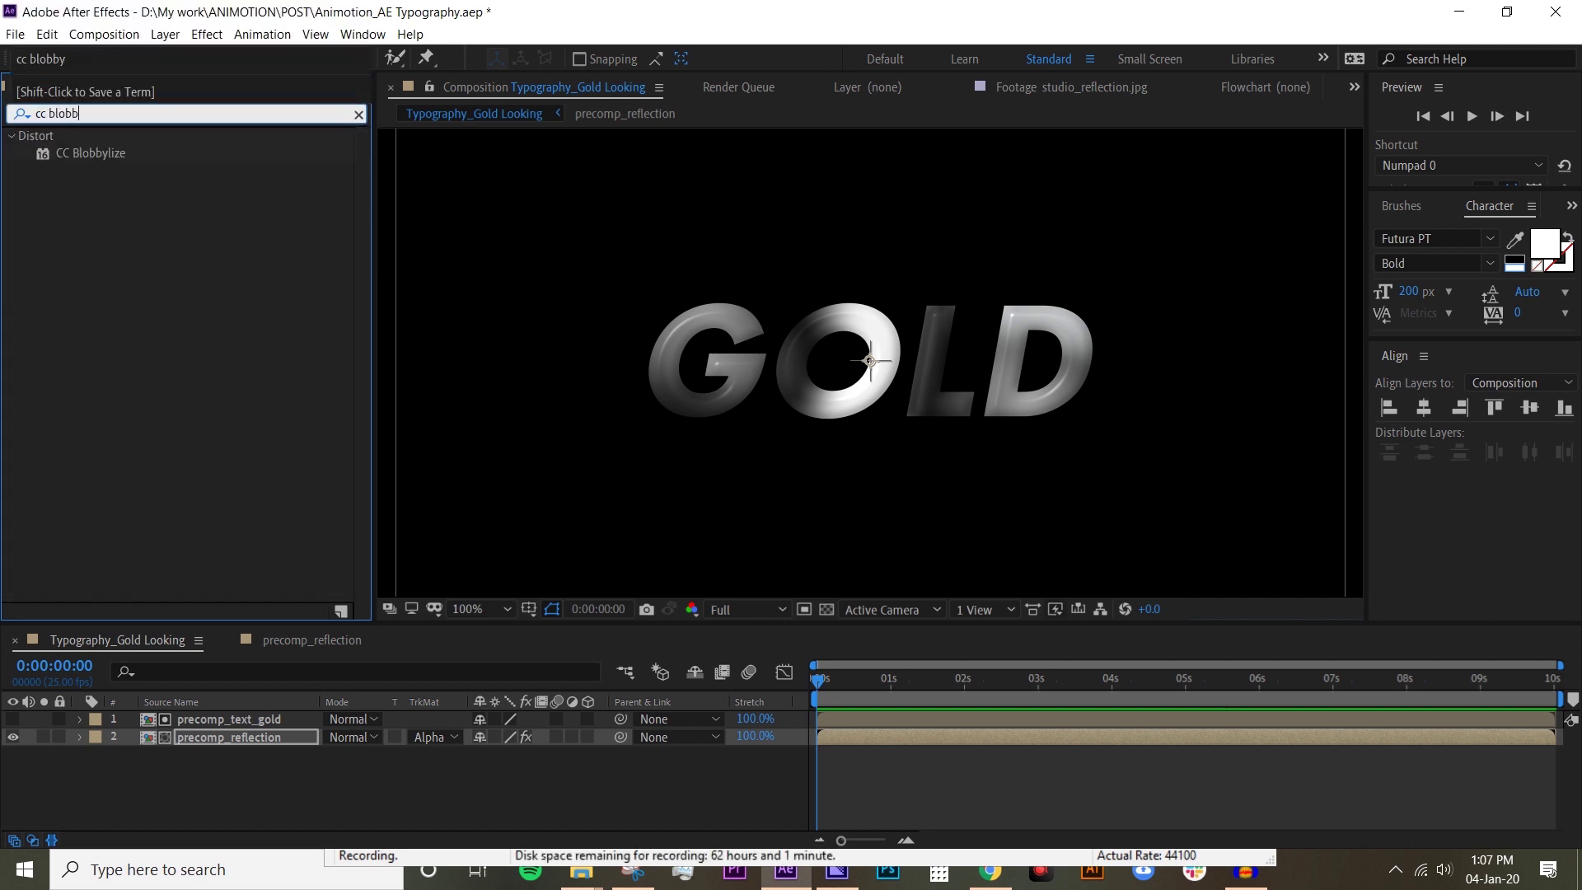
pyautogui.click(150, 146)
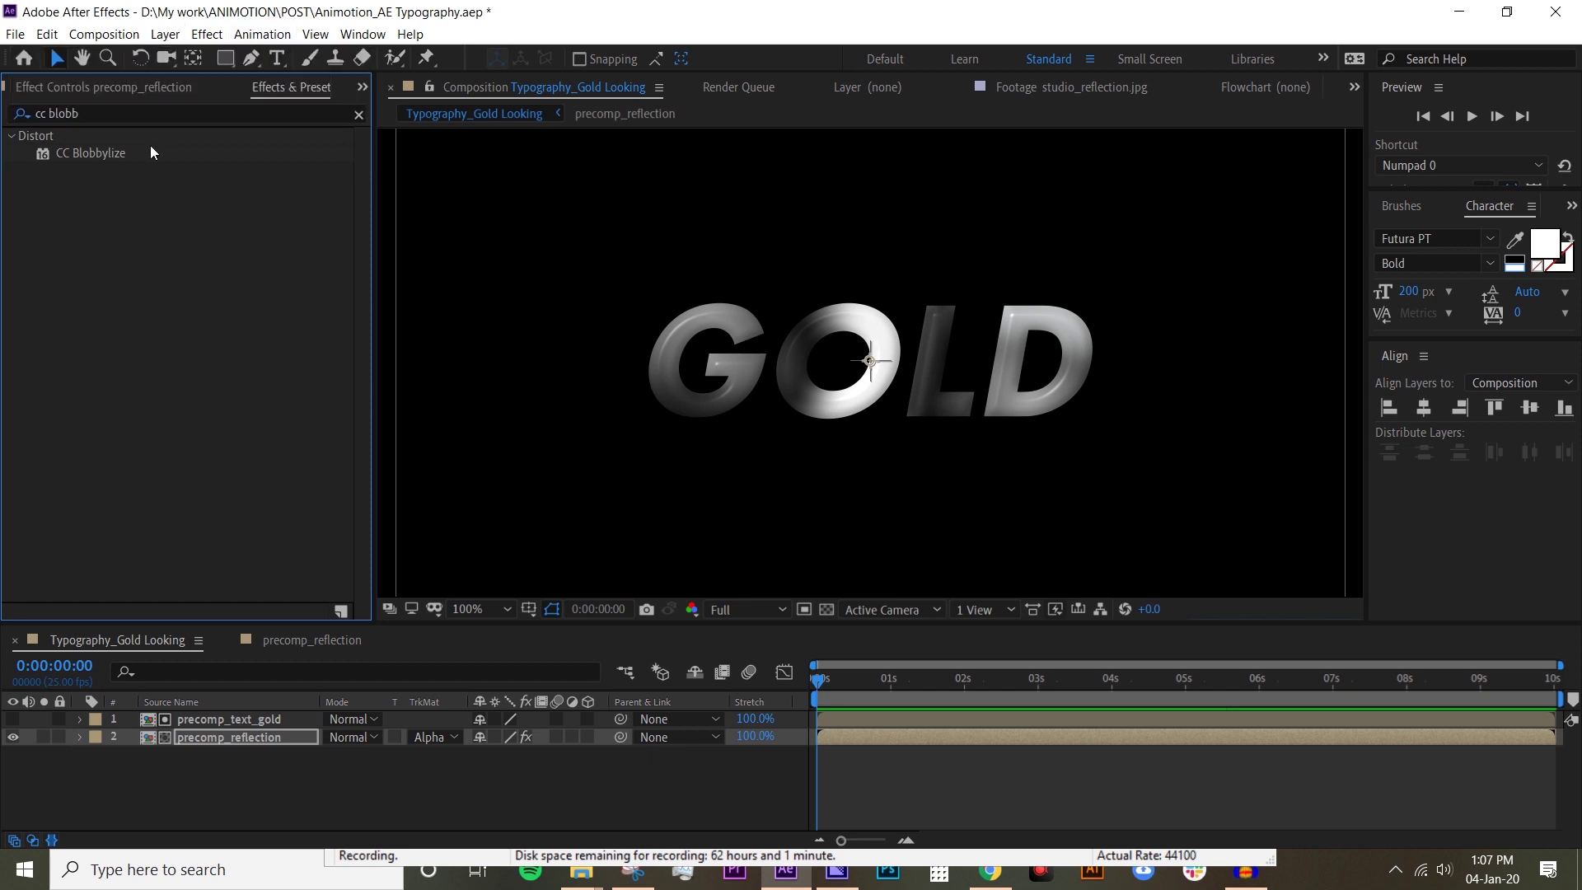
pyautogui.moveTo(109, 153); pyautogui.dragTo(252, 736)
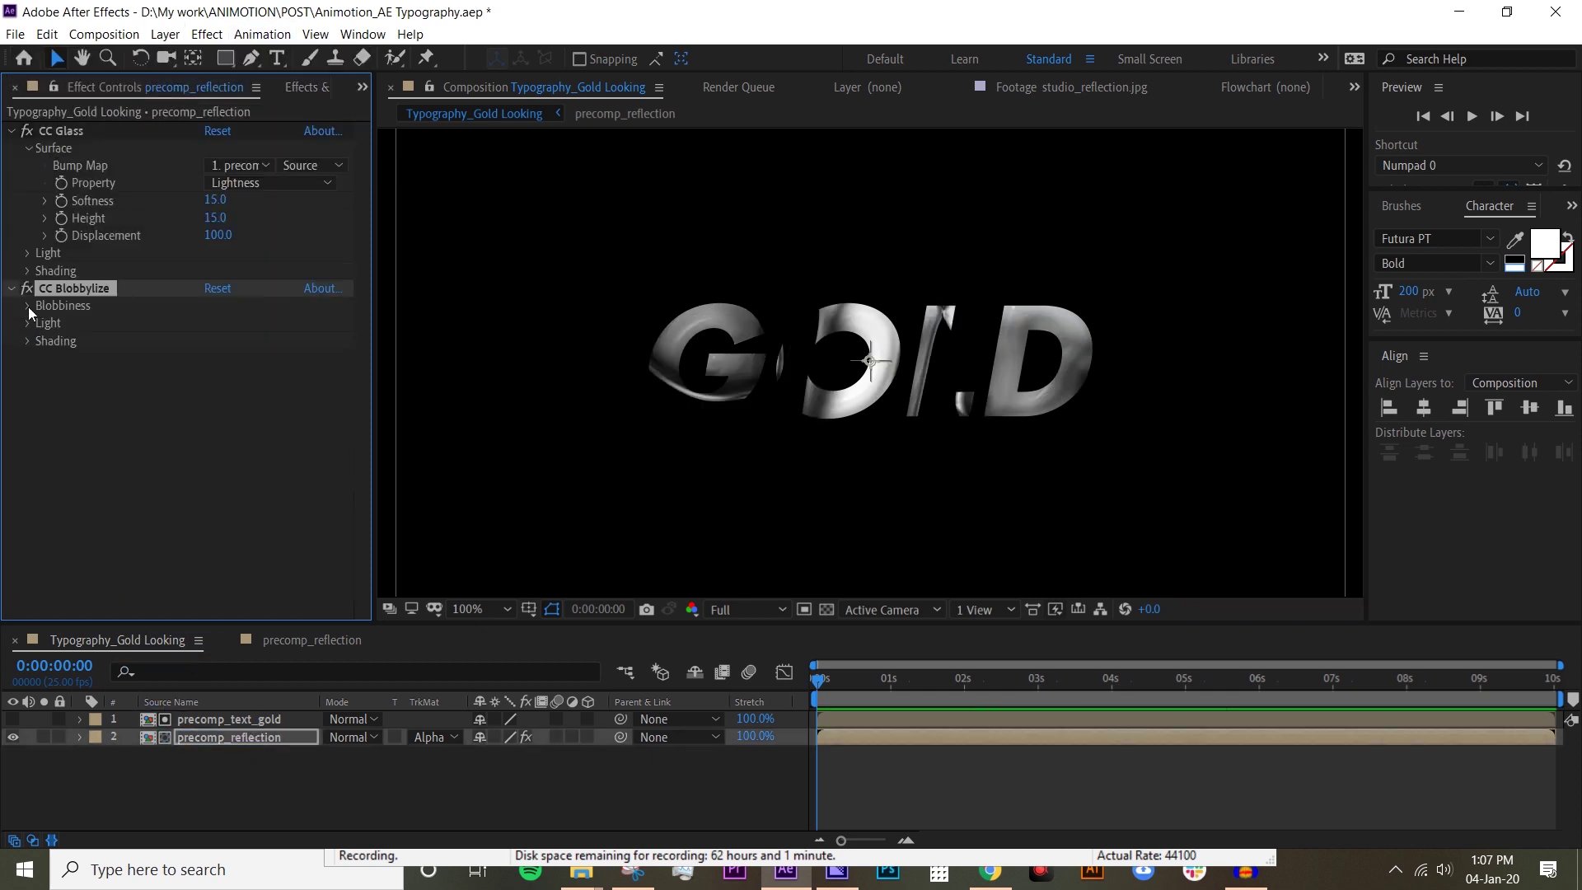
pyautogui.click(28, 306)
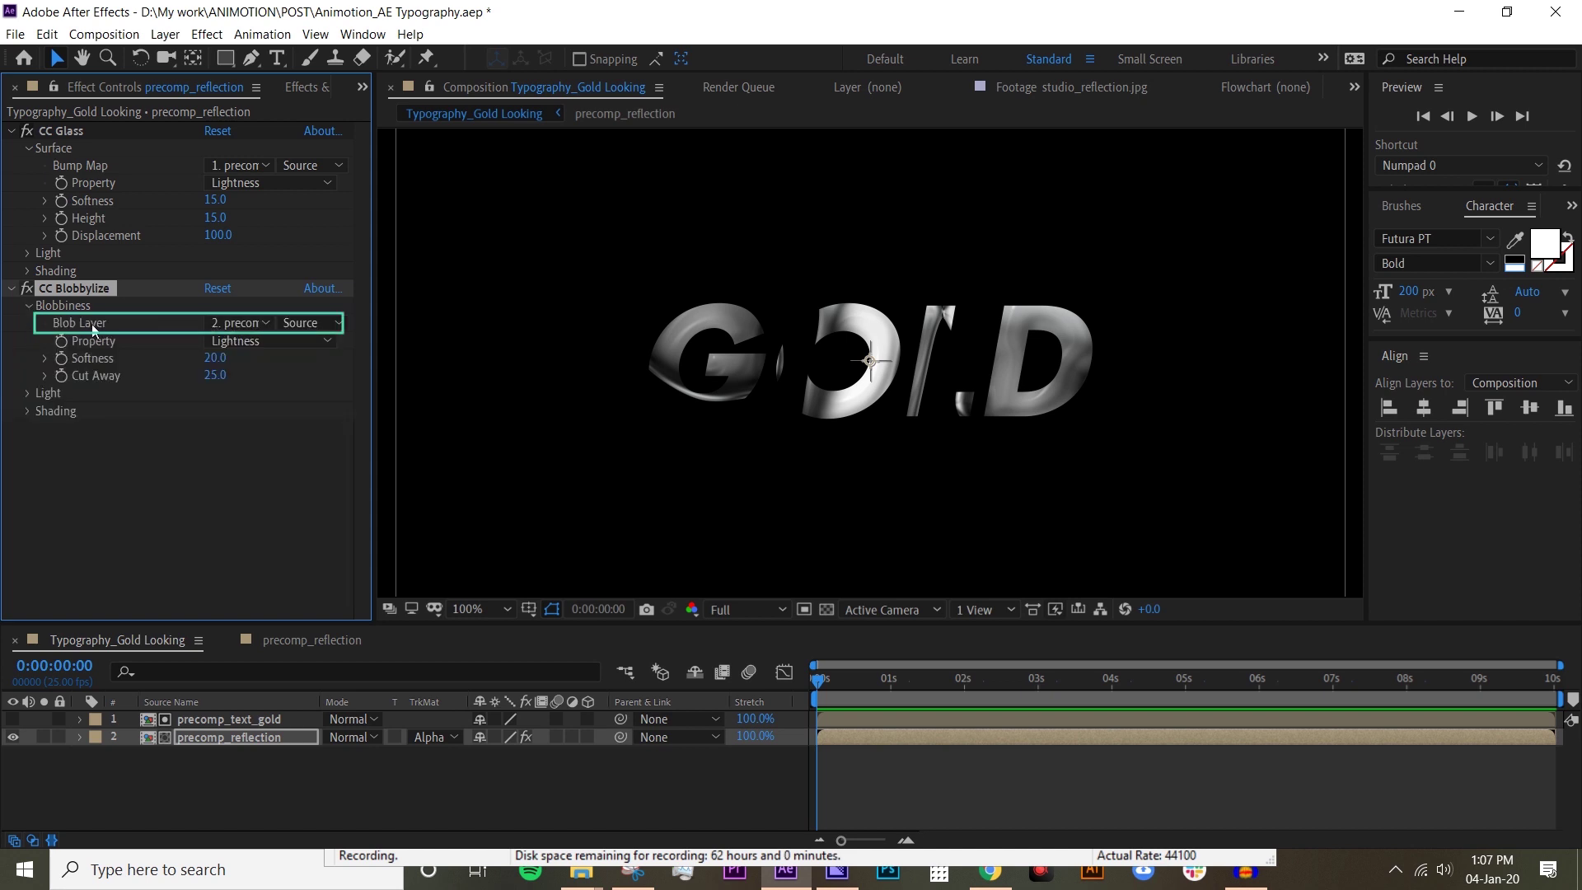
pyautogui.click(259, 322)
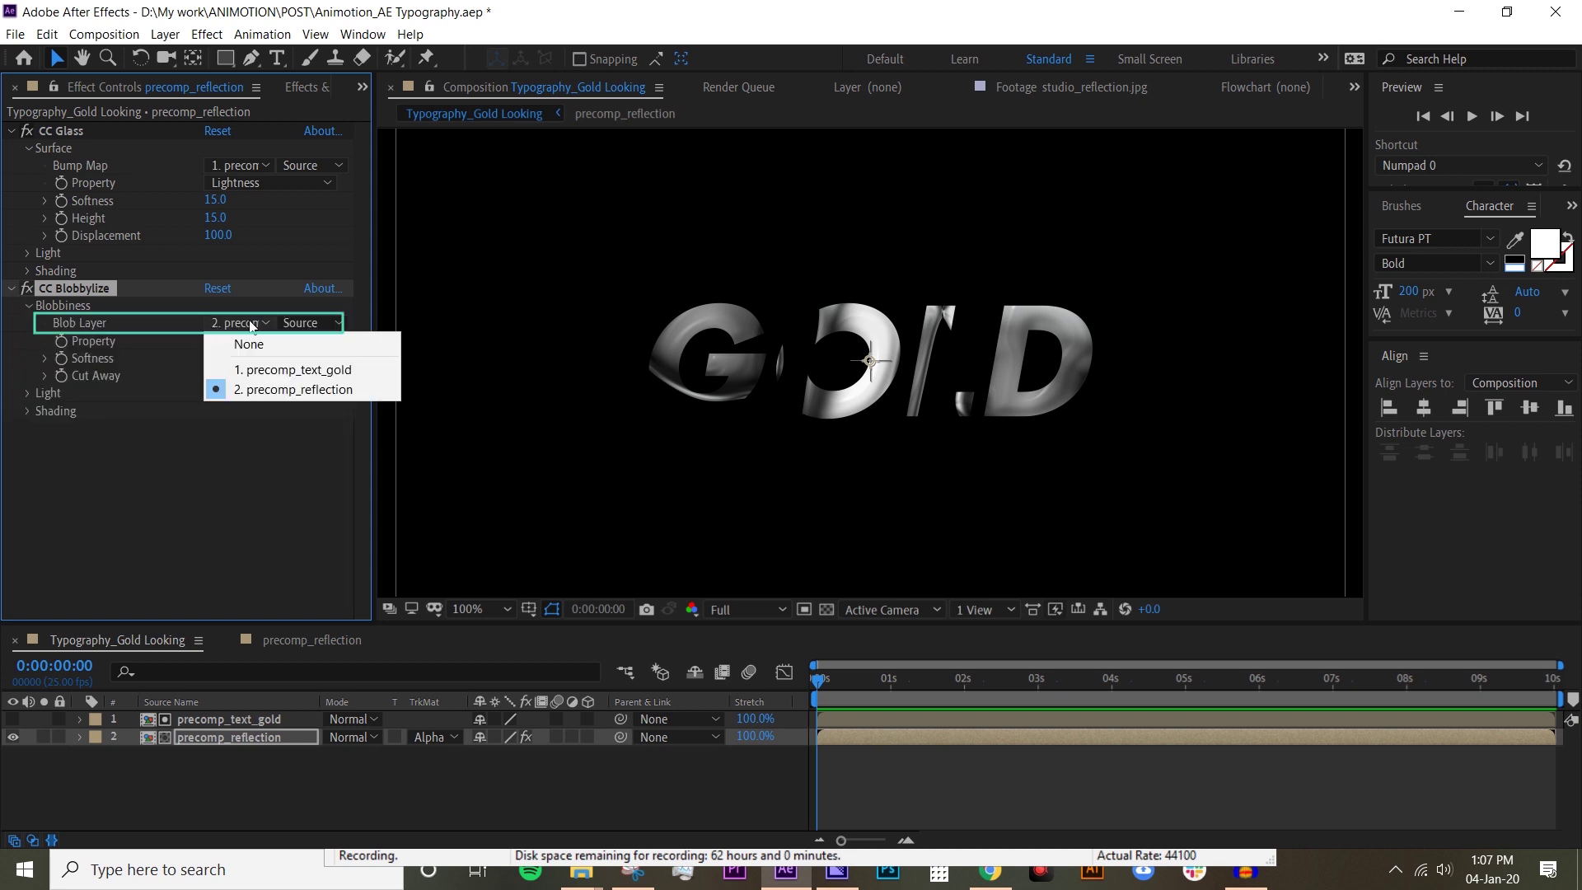
pyautogui.click(257, 370)
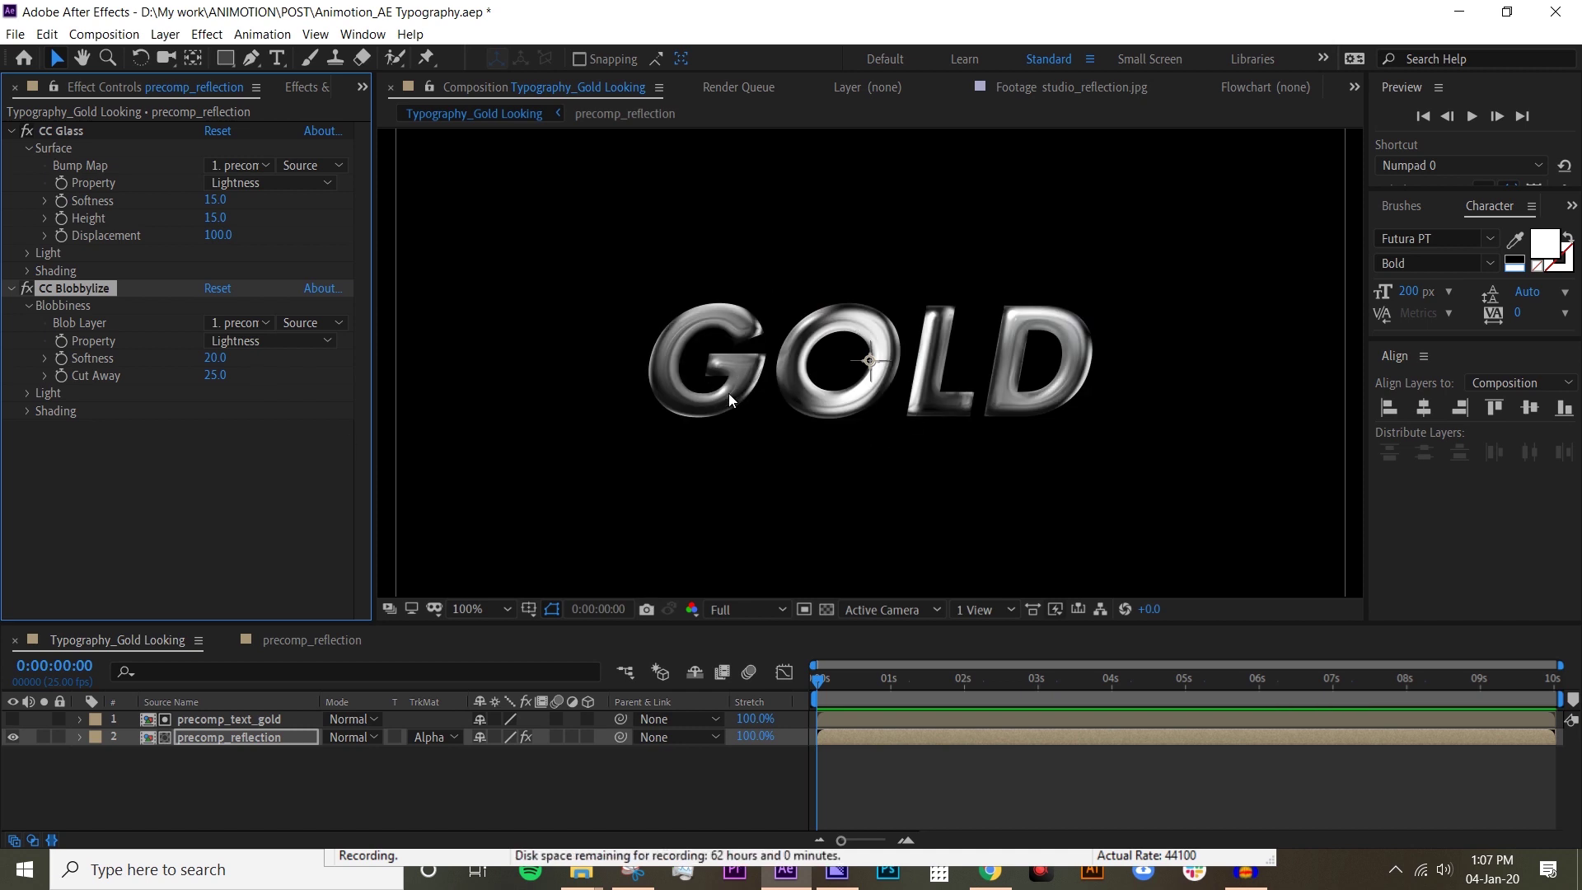
pyautogui.click(254, 740)
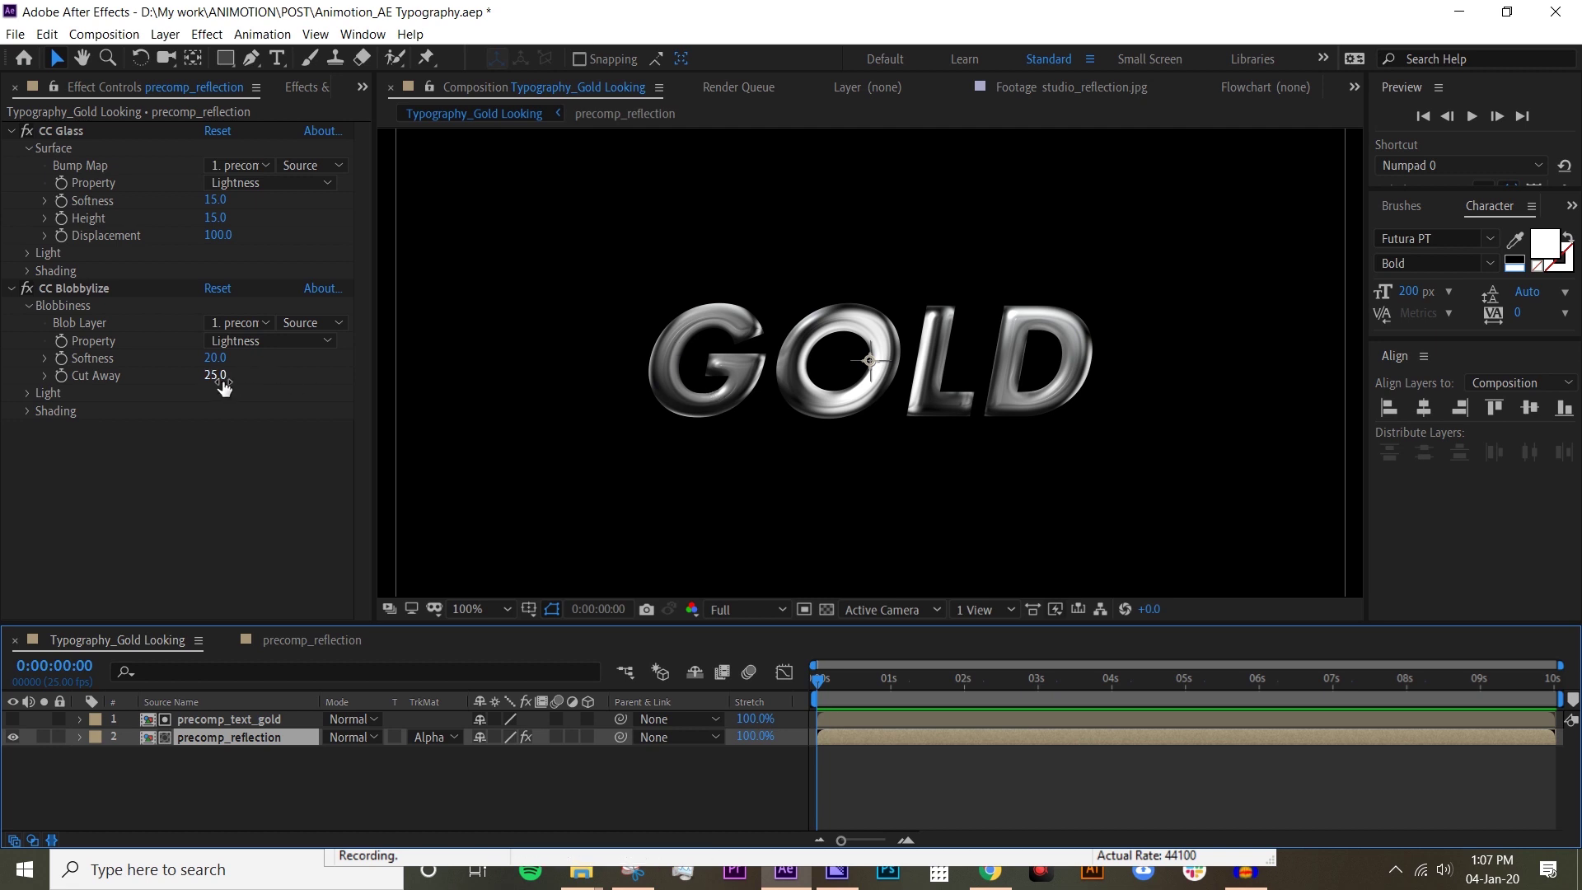
# Step: Set CC Blobbylize Cut Away to 5 and Softness to 15
pyautogui.press('.')
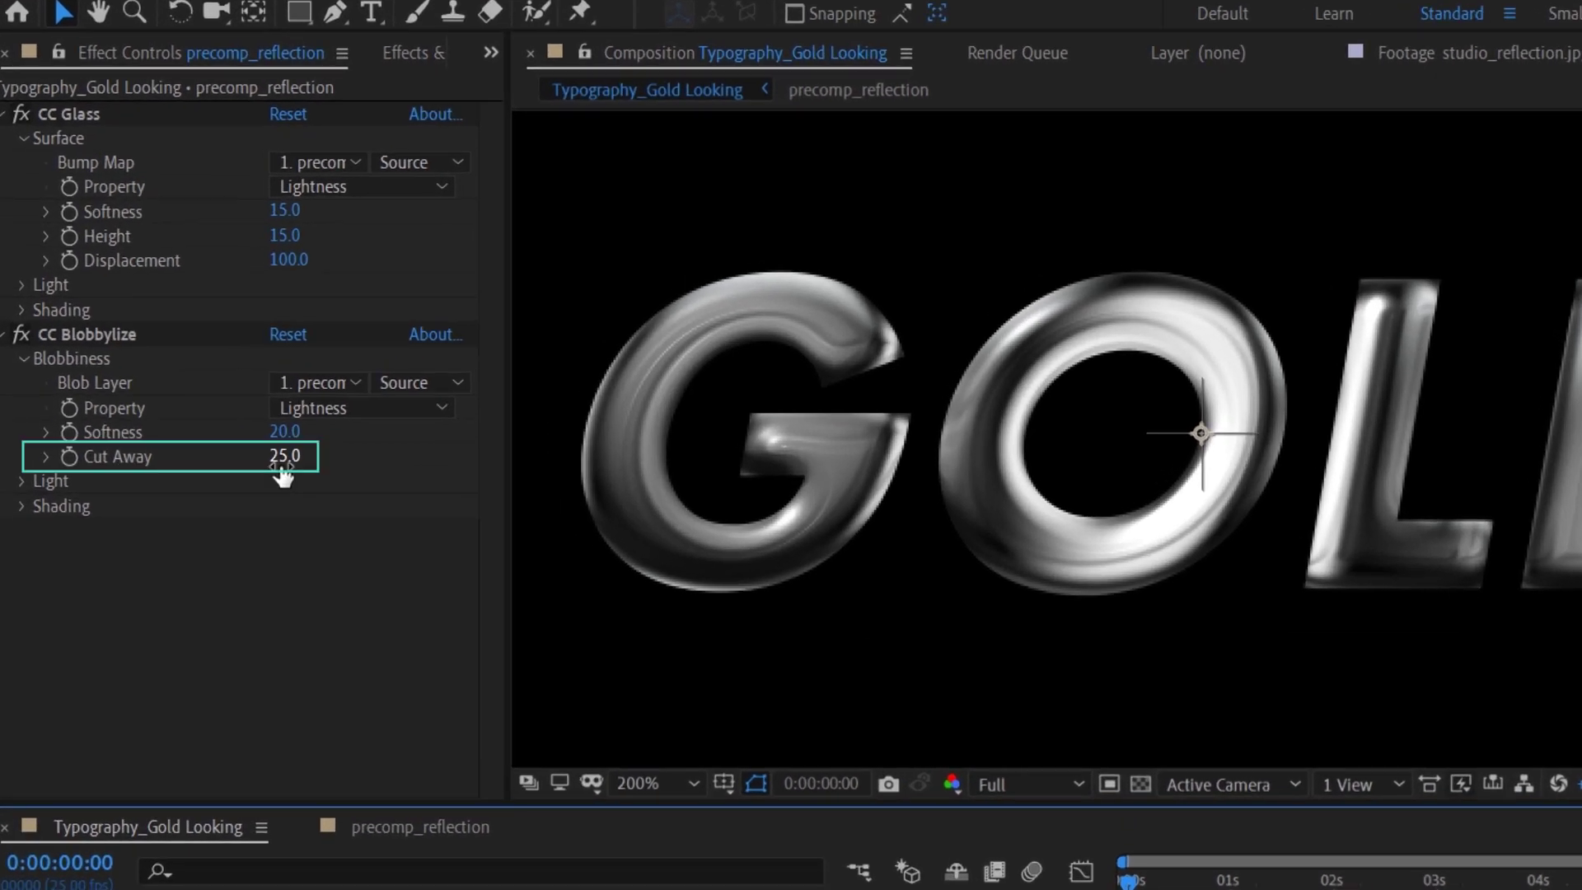
pyautogui.click(282, 468)
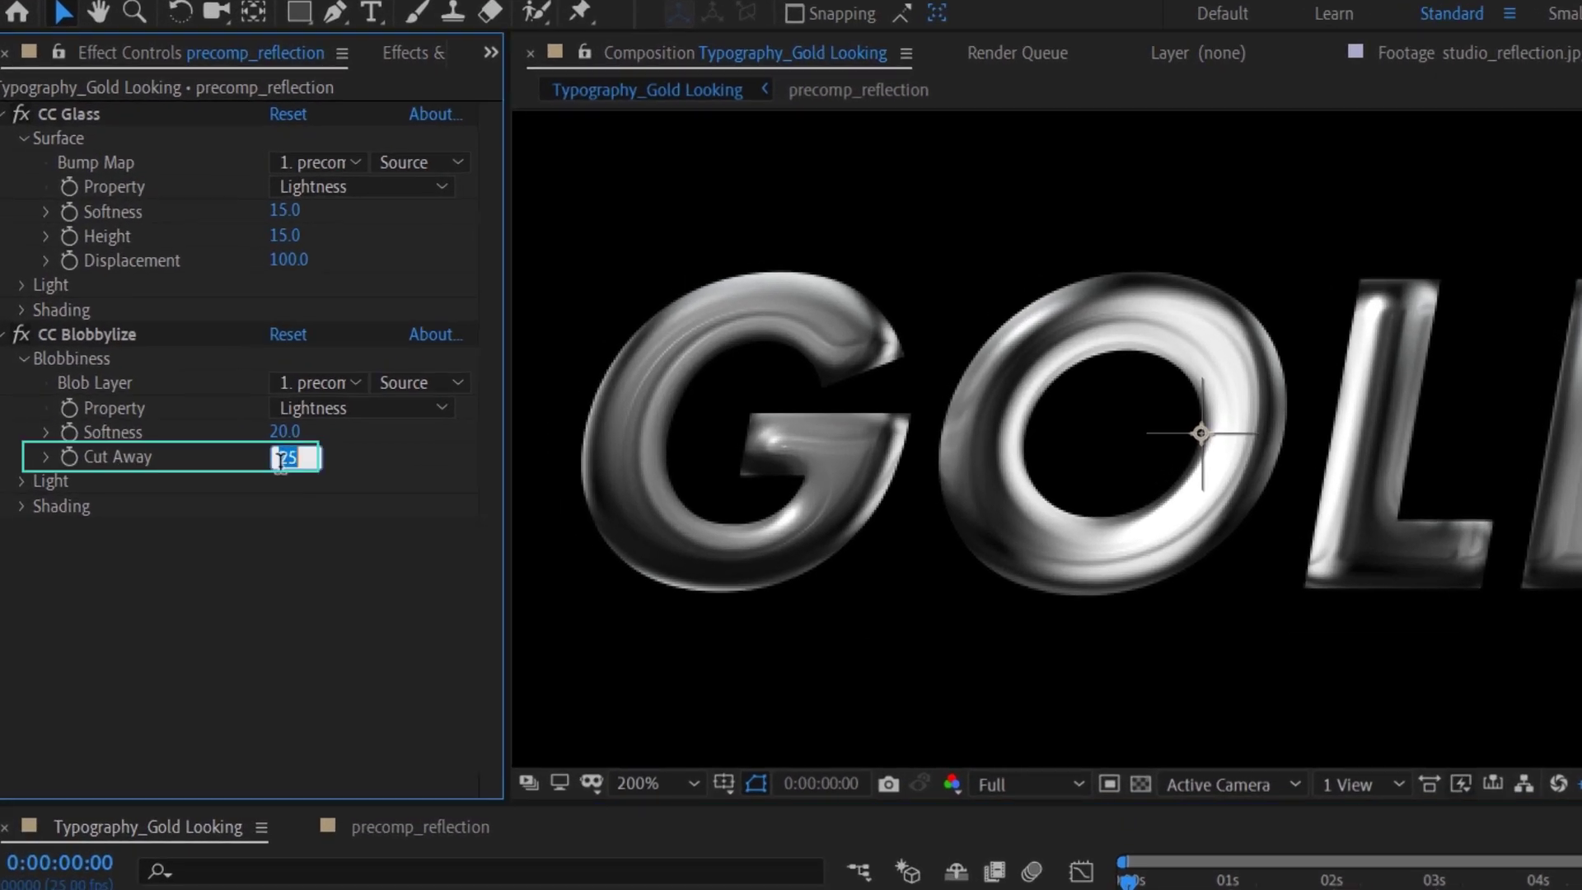
pyautogui.write('5')
pyautogui.press('Return')
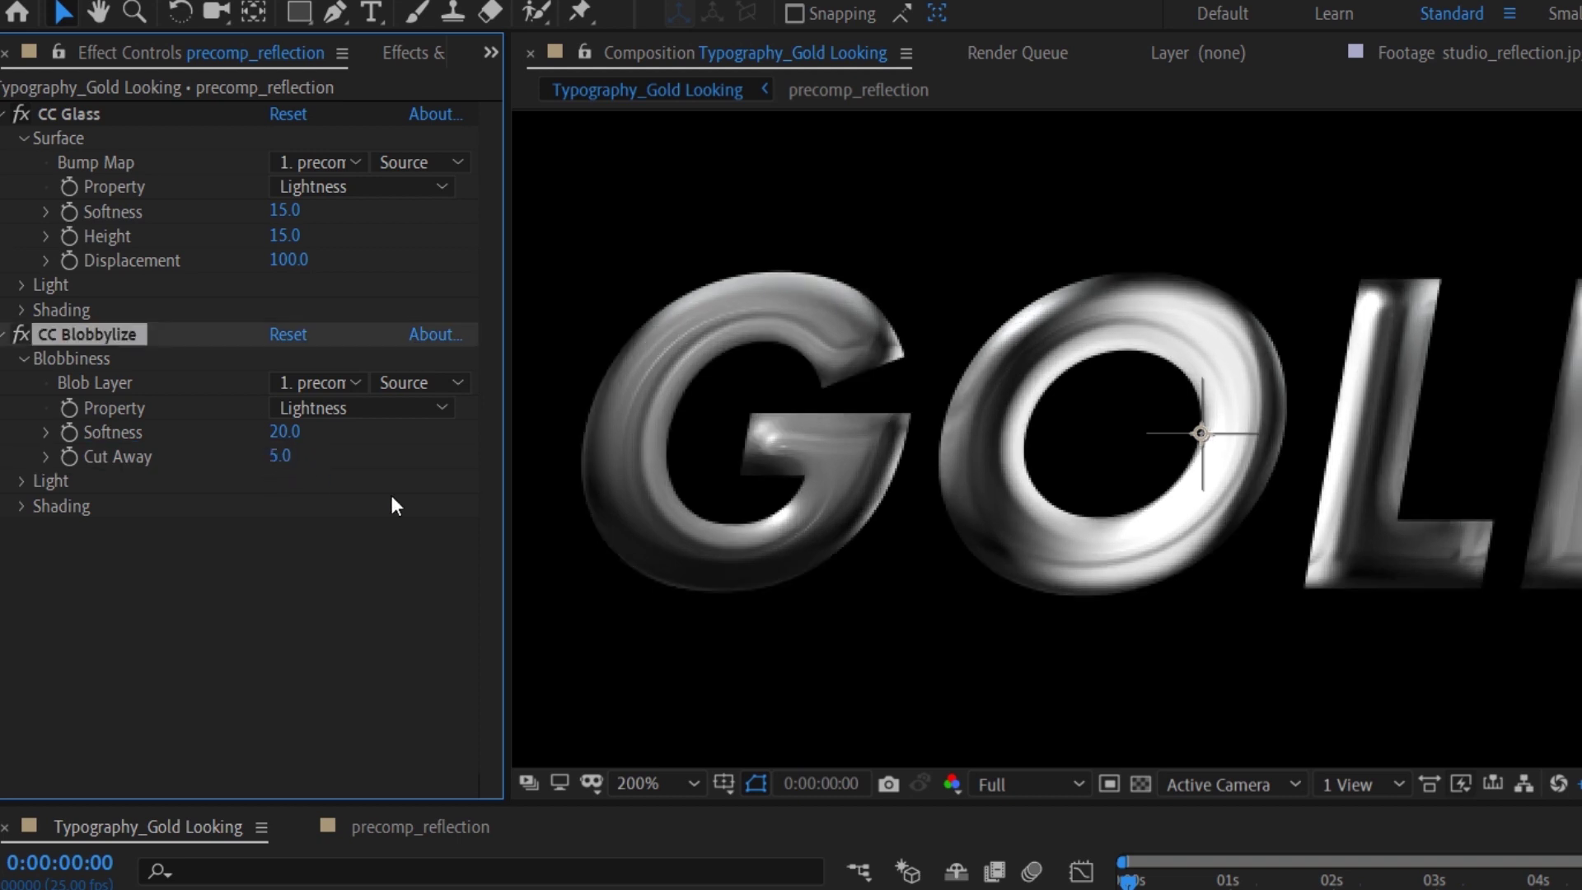
pyautogui.click(281, 434)
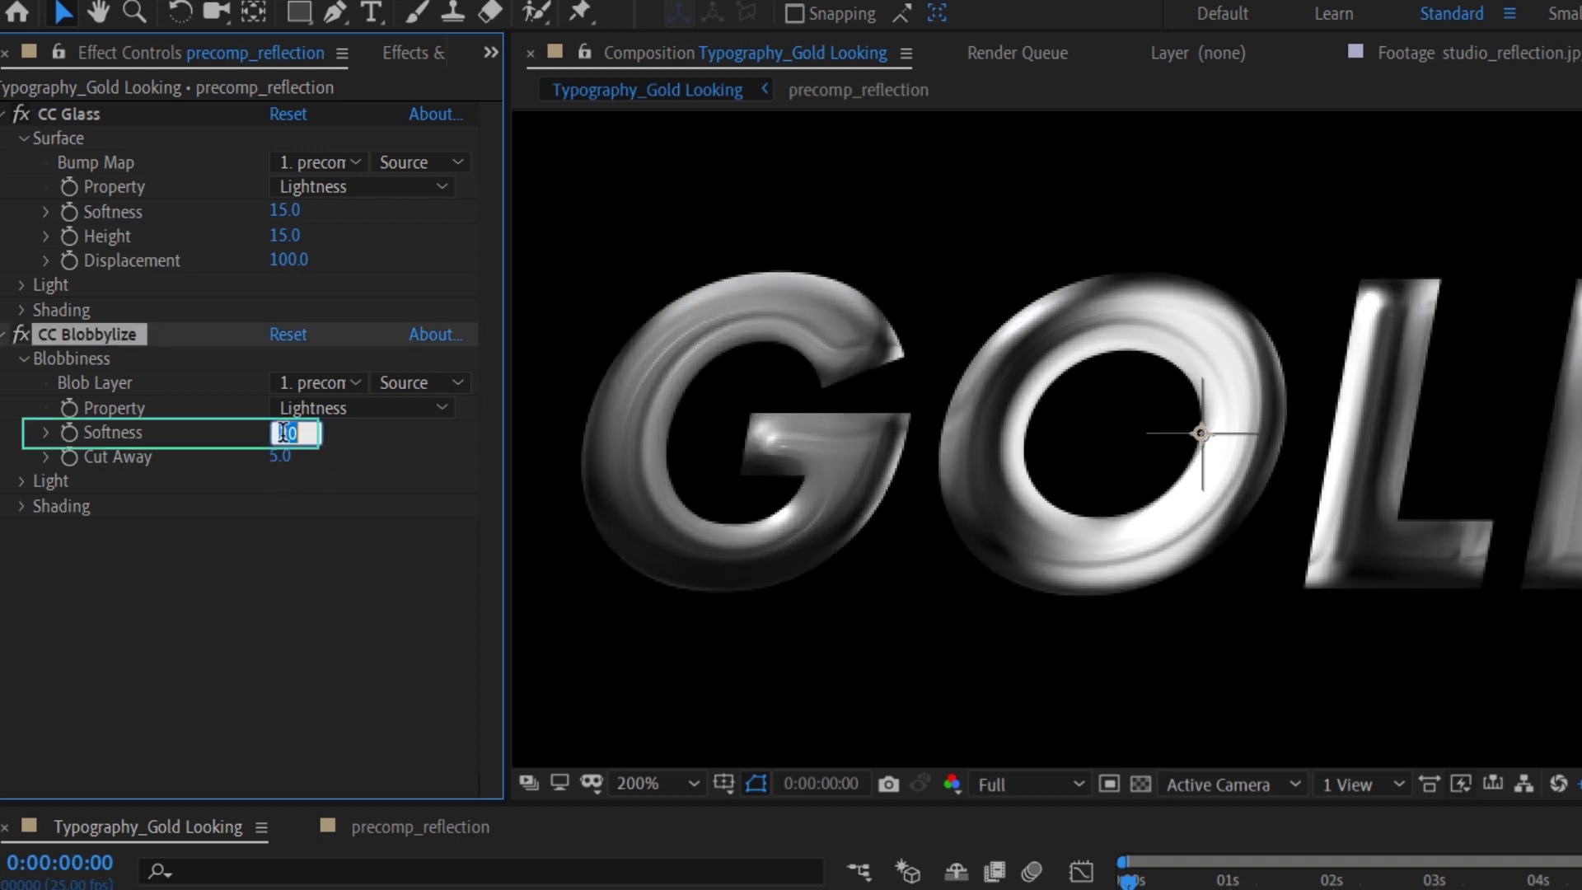
pyautogui.write('15')
pyautogui.press('Return')
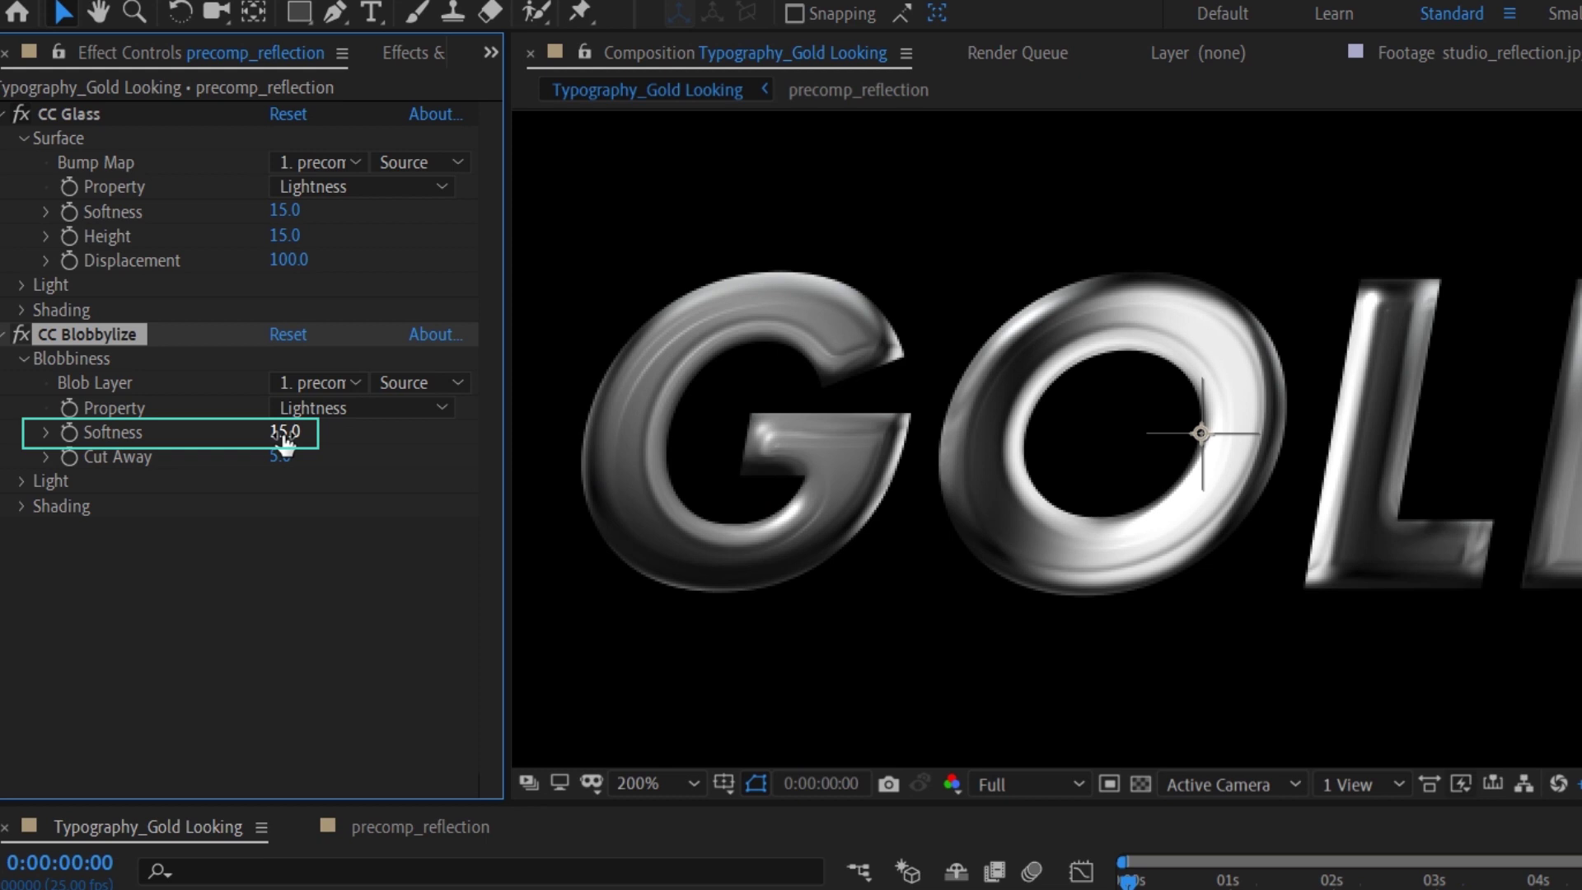
# Step: Raise CC Glass Softness to 20 and scrub the timeline to check the result
pyautogui.click(286, 216)
pyautogui.write('2')
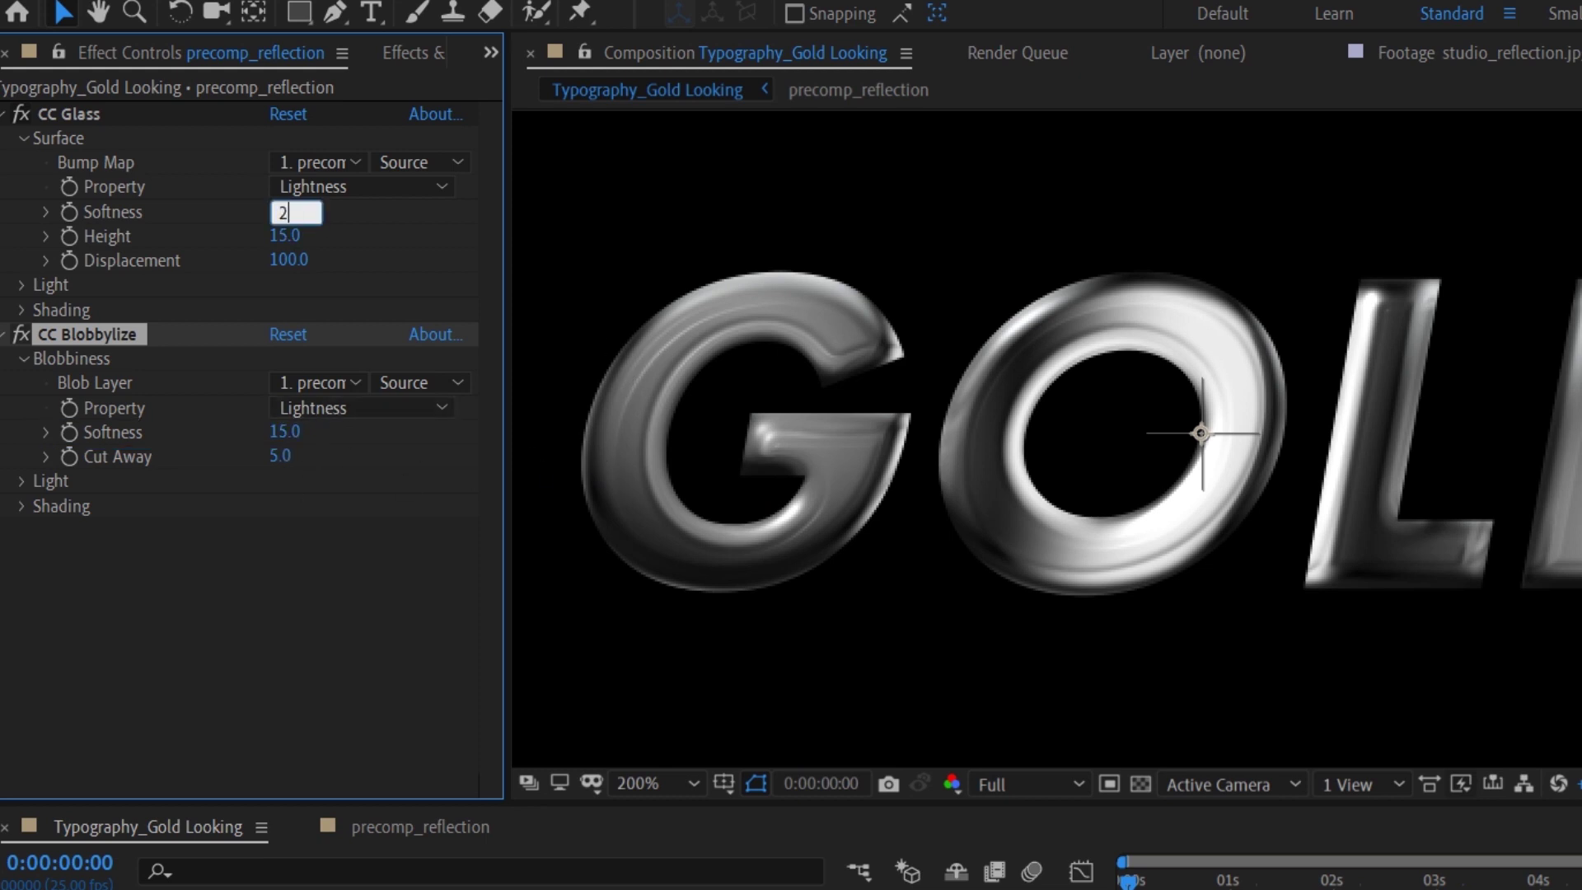
pyautogui.write('0')
pyautogui.press('Return')
pyautogui.press(',')
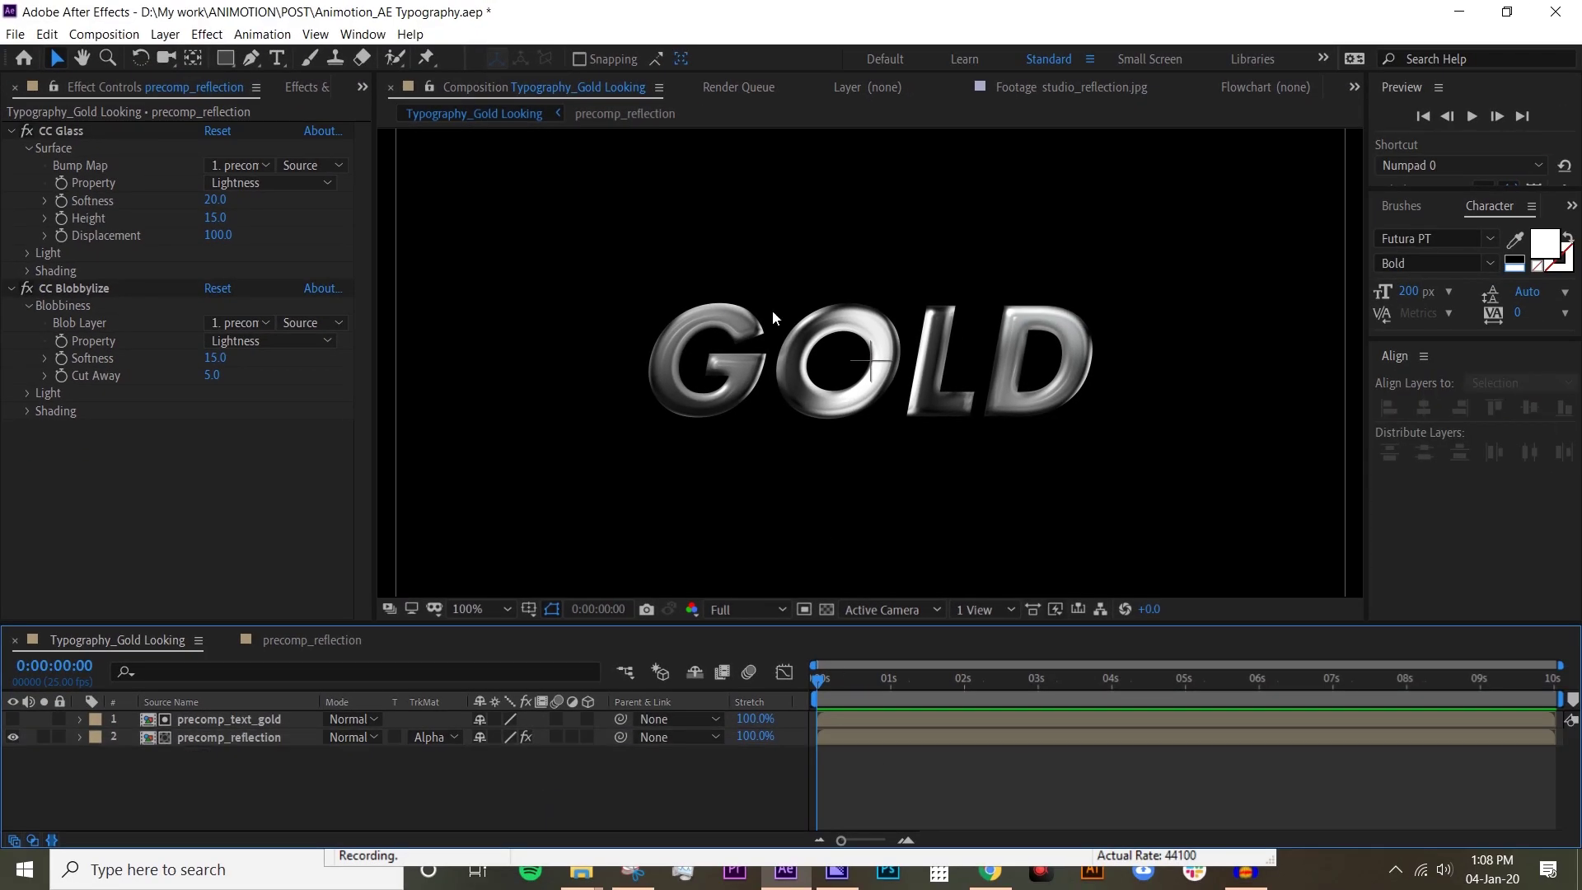
pyautogui.moveTo(827, 670); pyautogui.dragTo(799, 691)
pyautogui.click(221, 741)
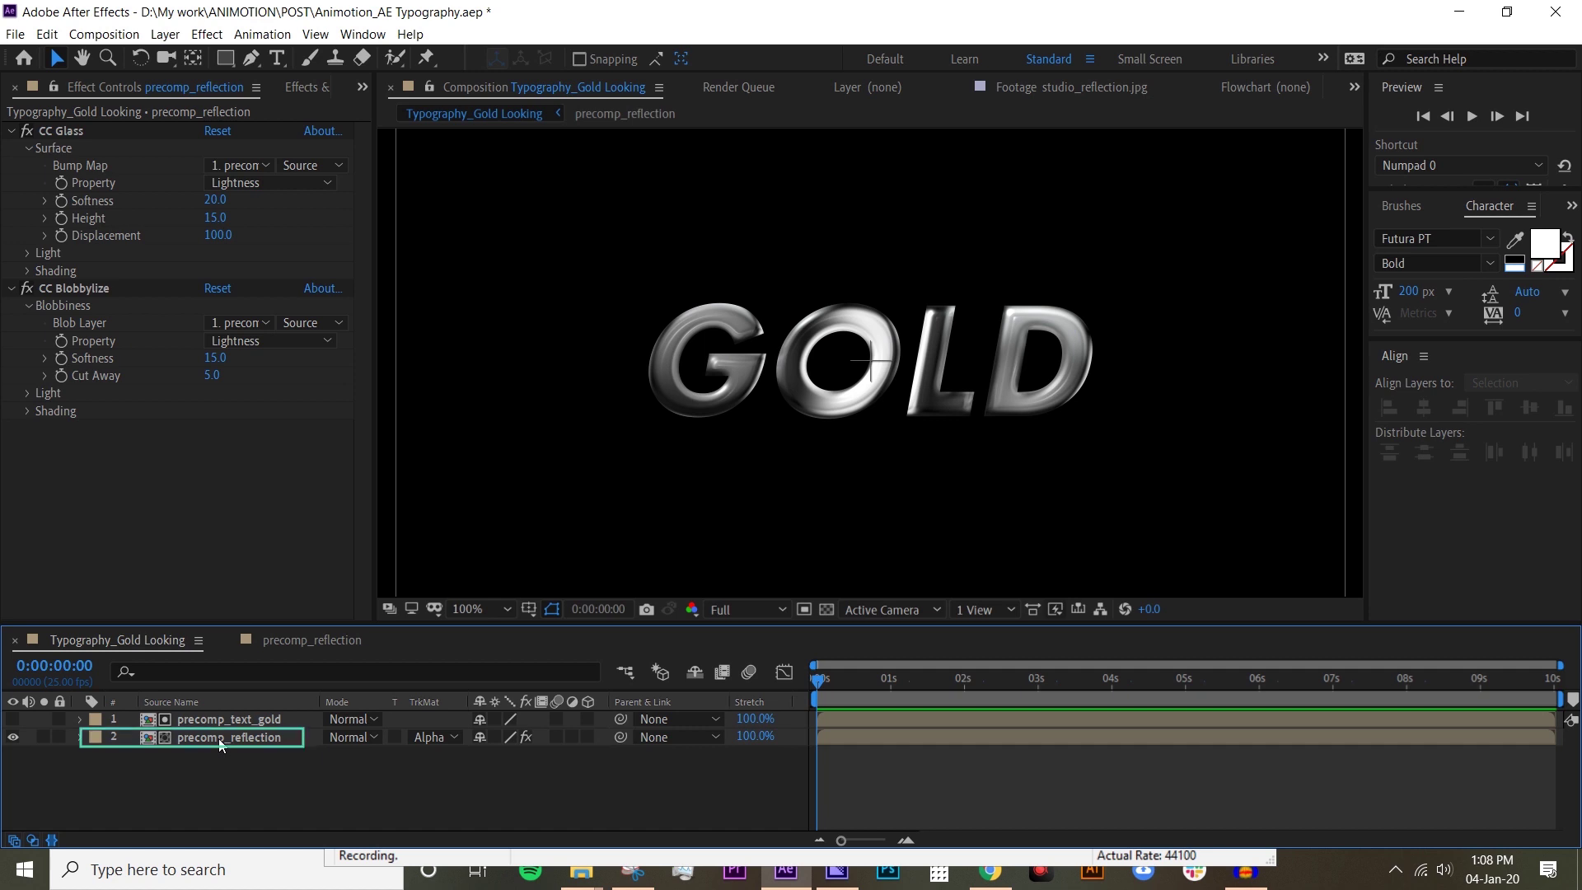
# Step: Inside precomp_reflection, keyframe Motion Tile's Tile Center at 0 and 10 seconds
pyautogui.doubleClick(221, 739)
pyautogui.click(852, 723)
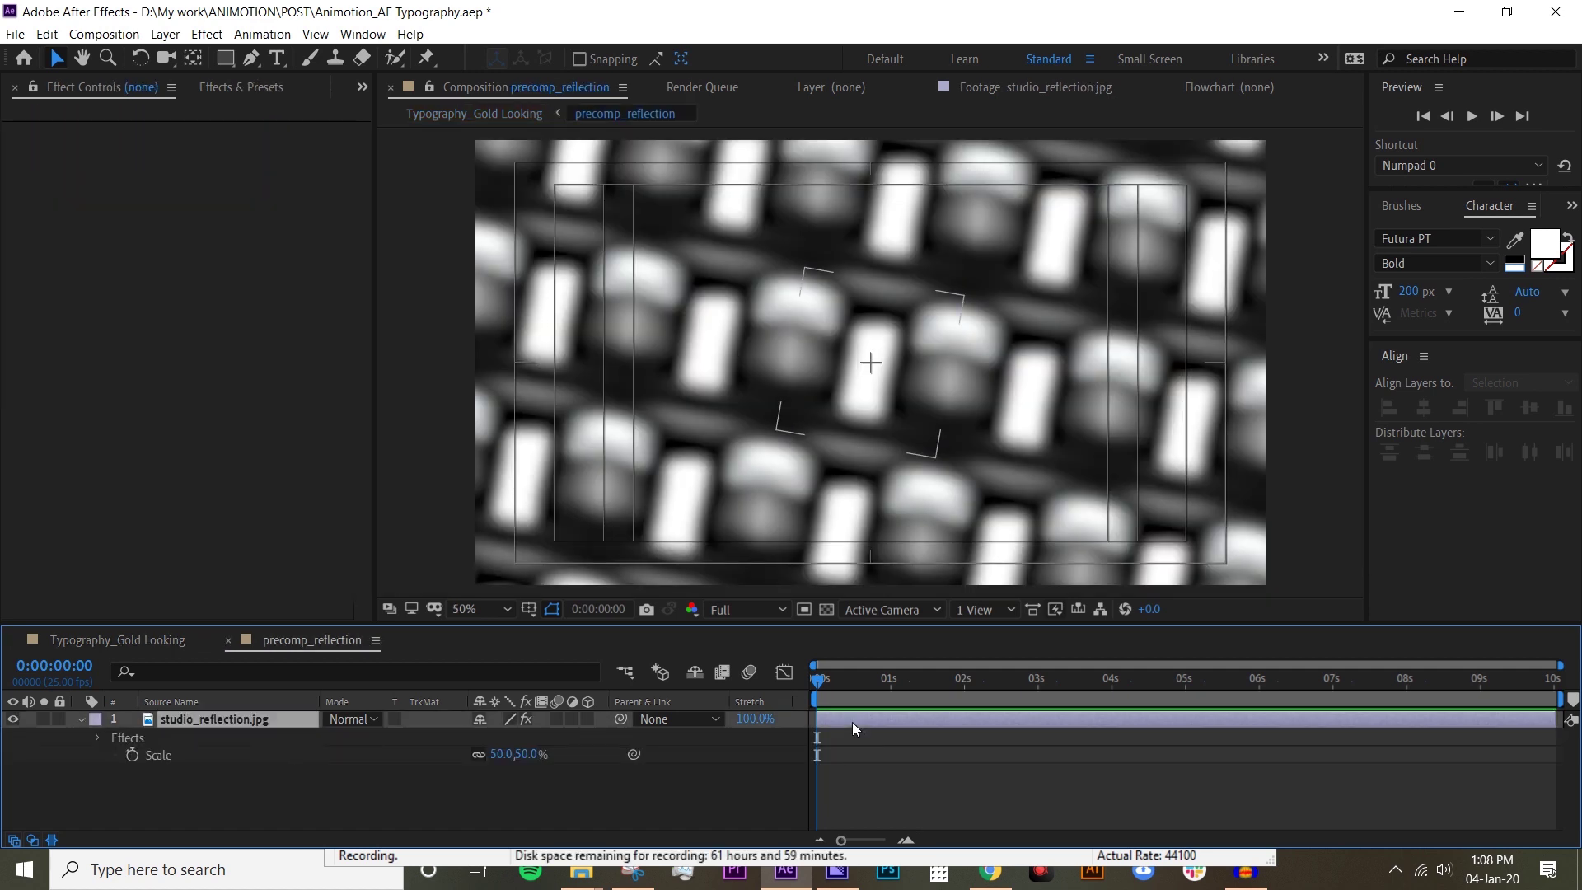
pyautogui.click(65, 155)
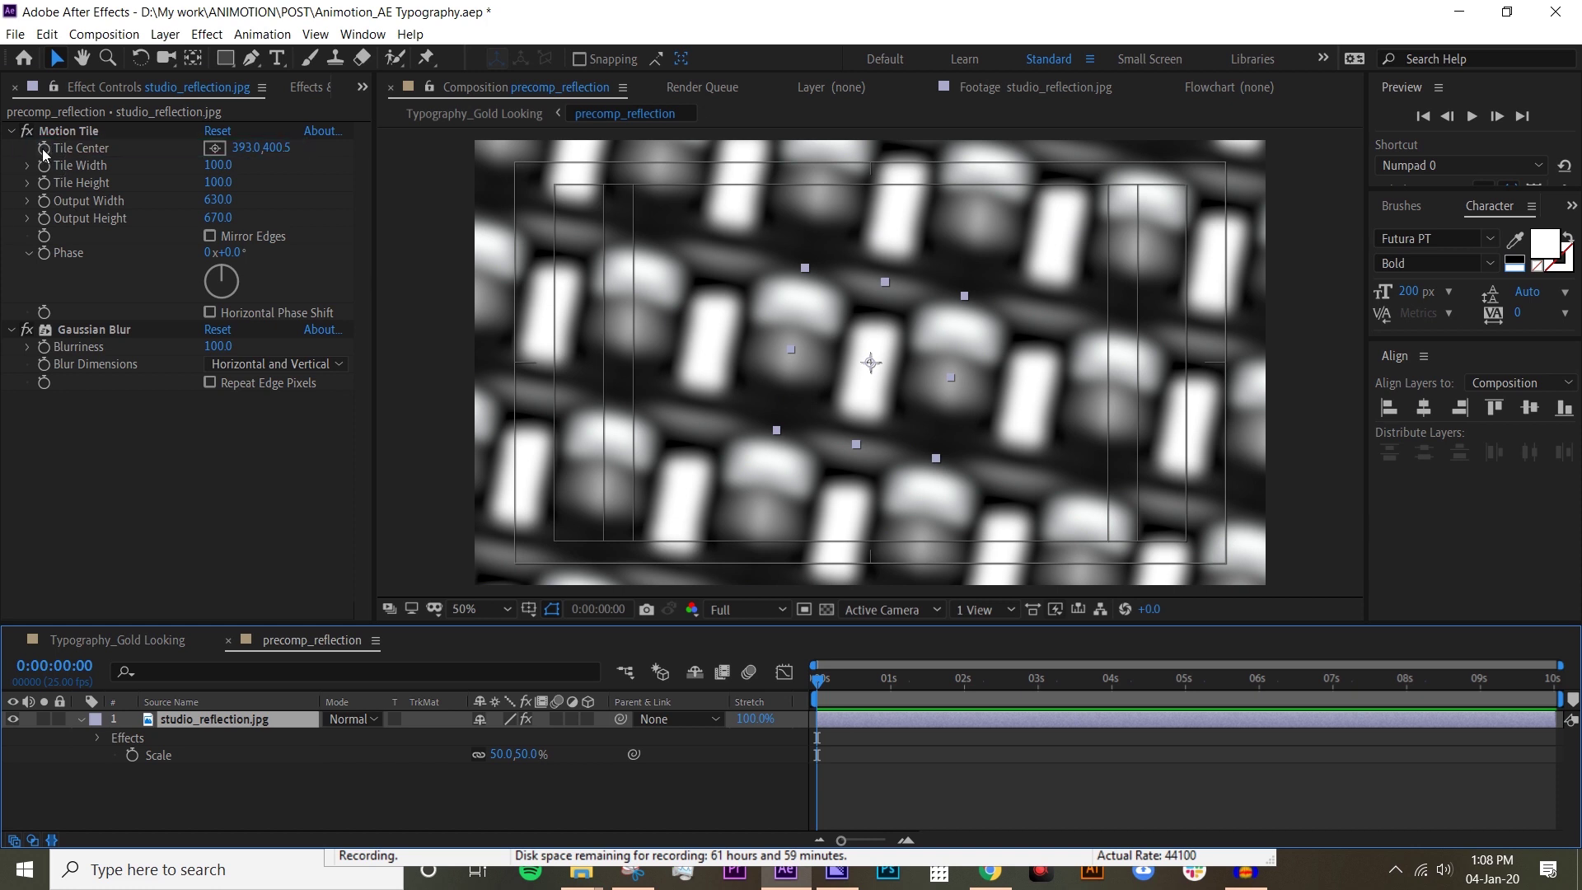
pyautogui.click(44, 149)
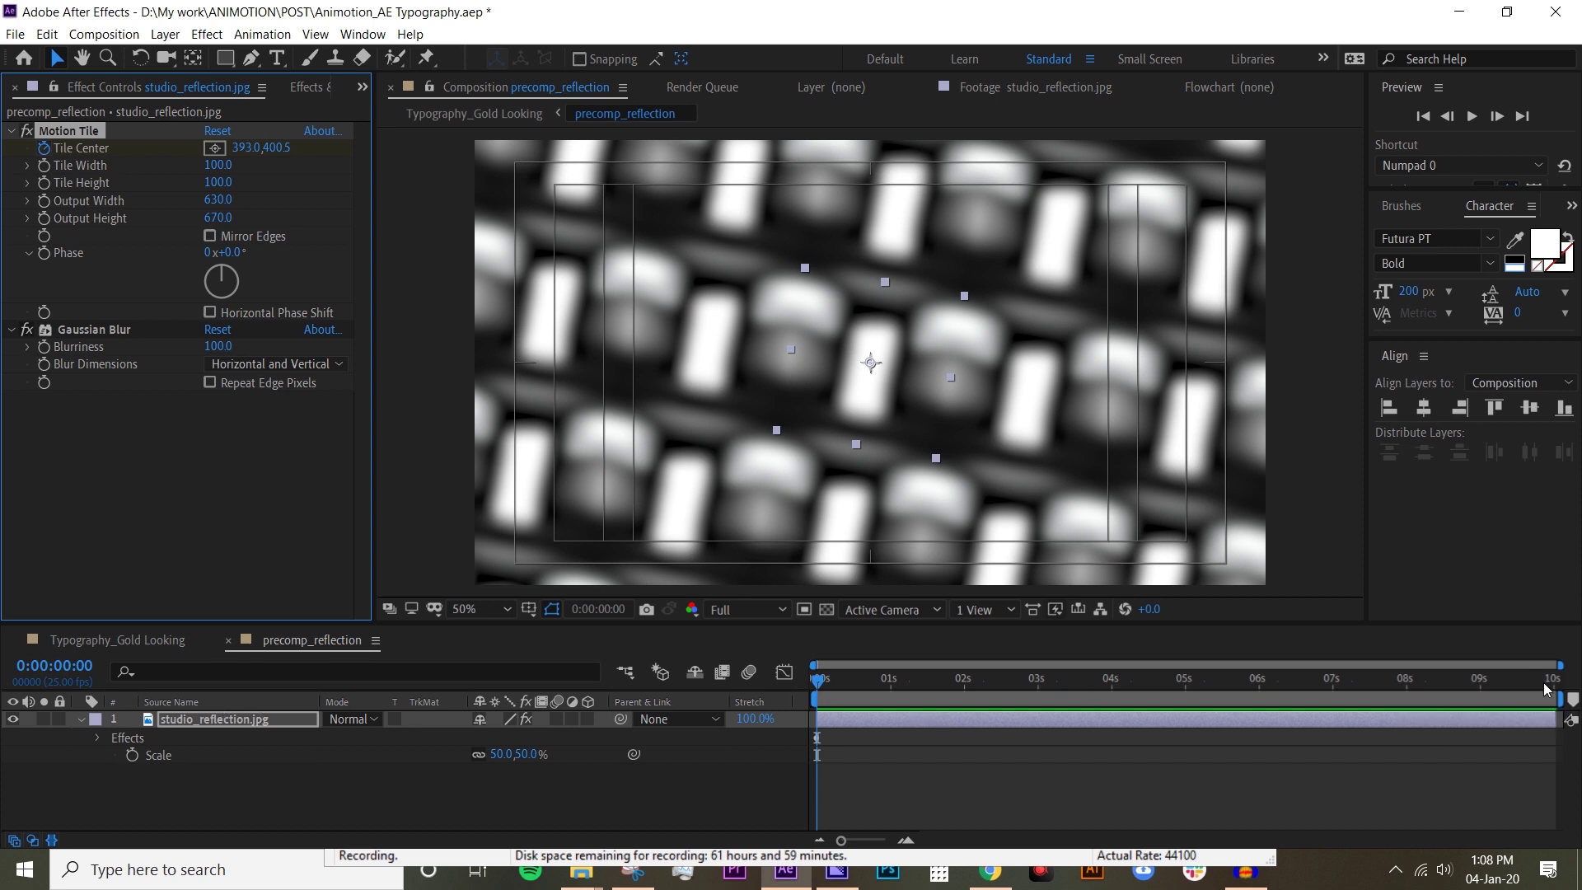
pyautogui.click(1556, 682)
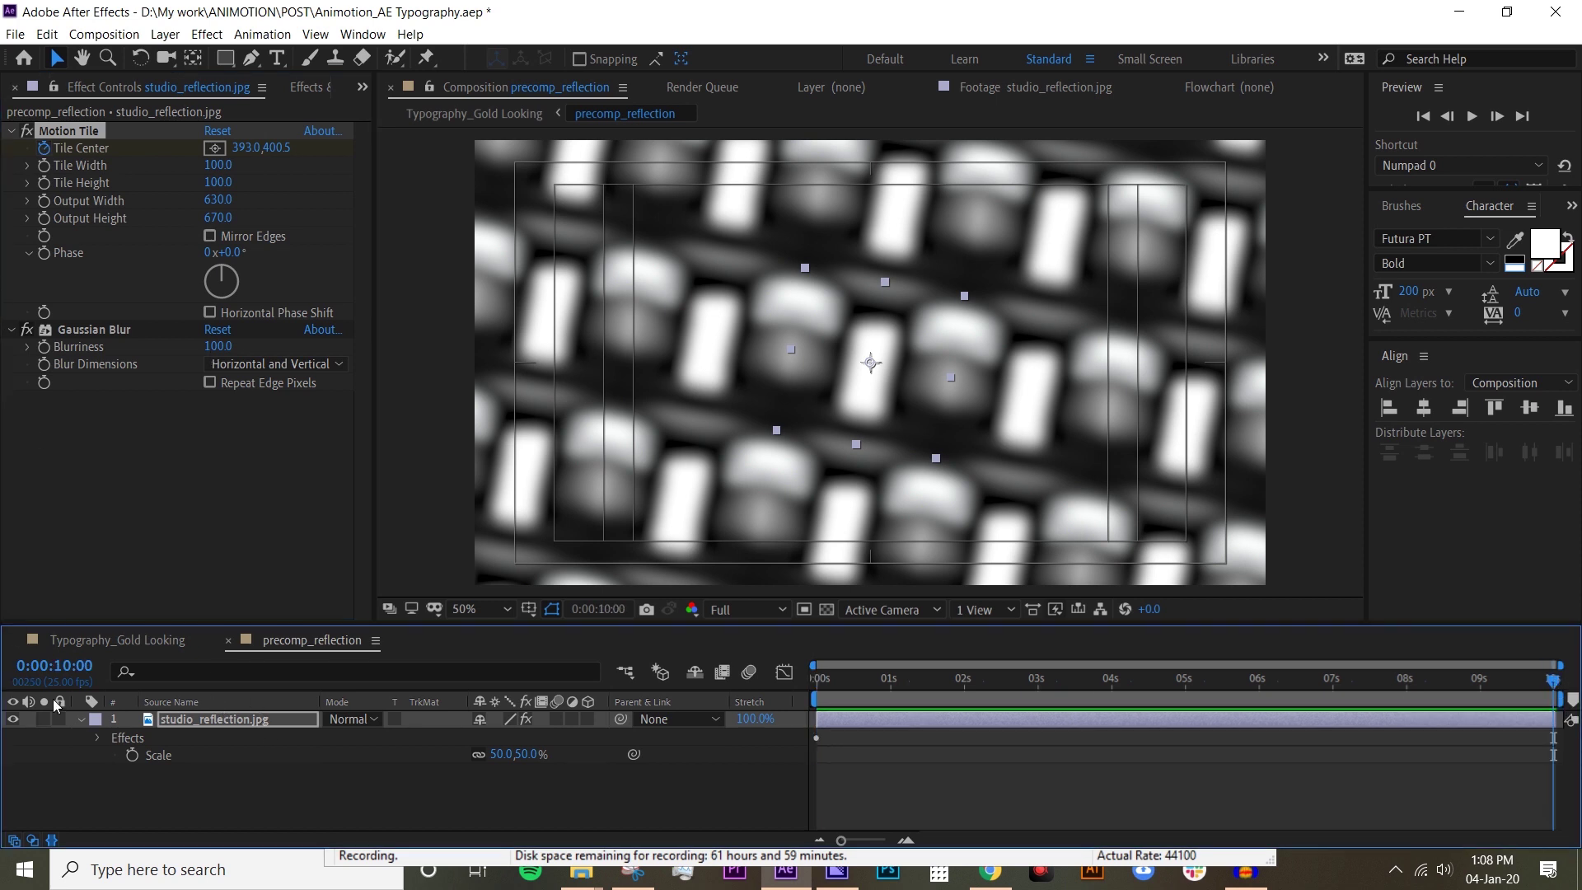
pyautogui.press('u')
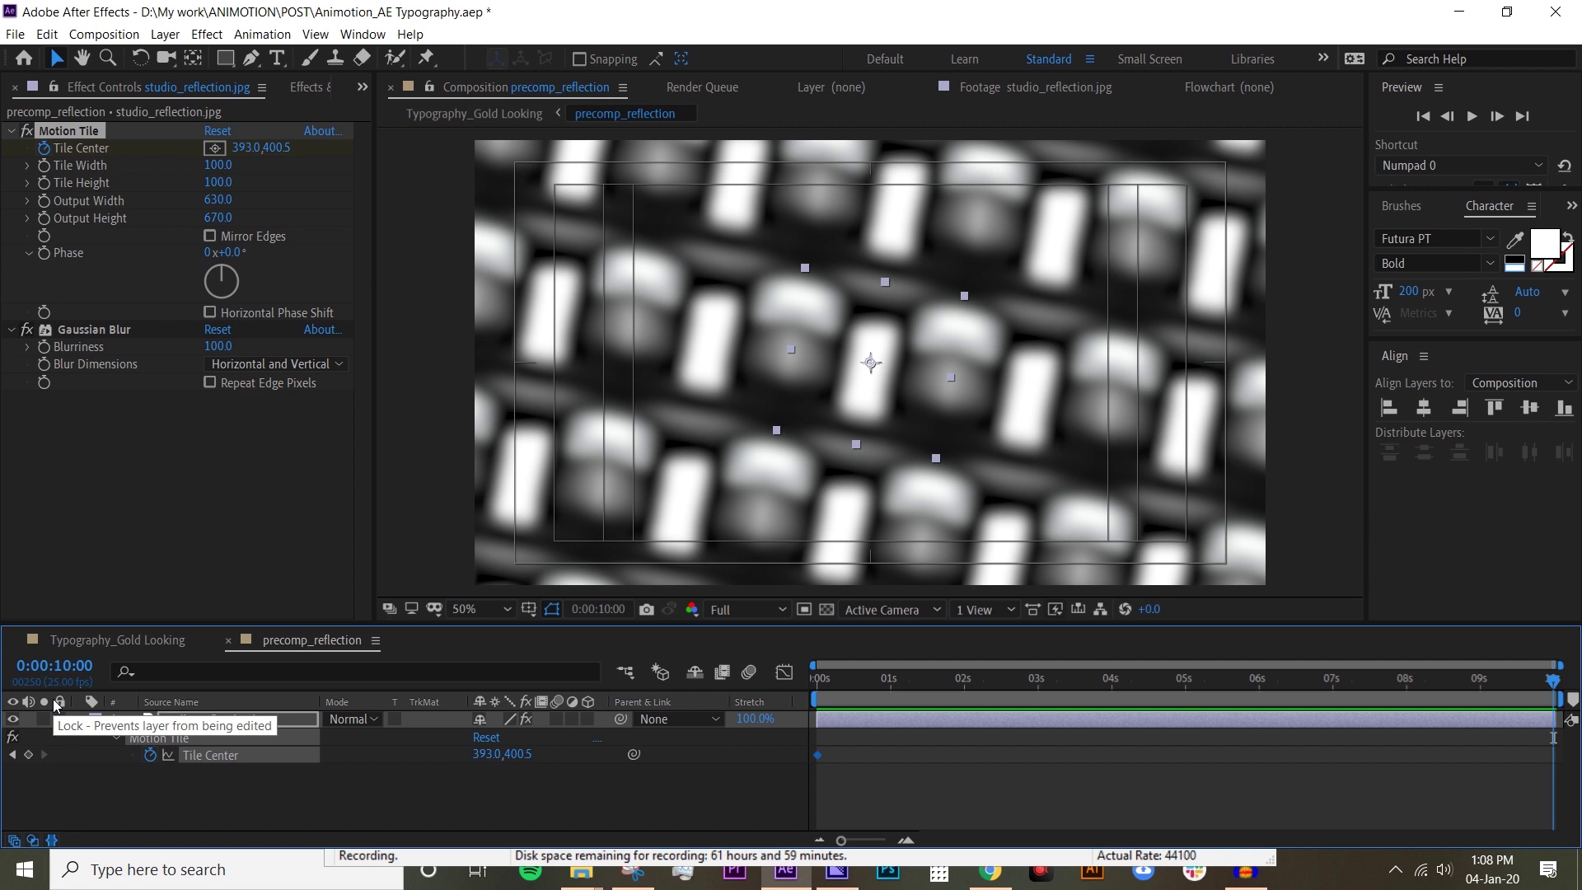
pyautogui.click(28, 754)
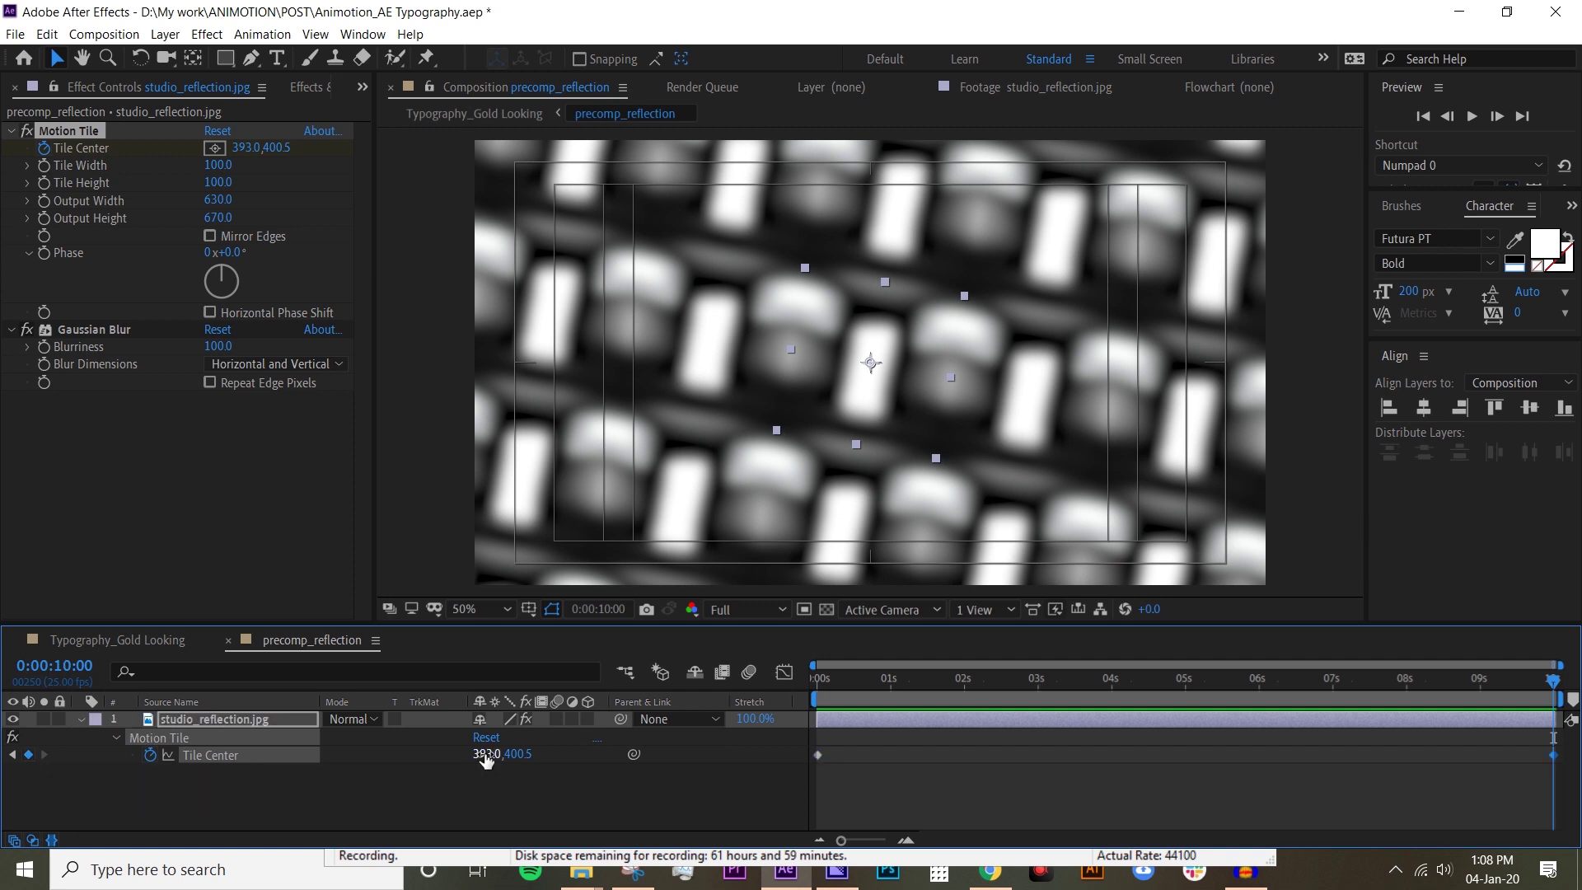
# Step: Adjust the 10-second Tile Center to 2042,-574.5 and preview the sliding tiles
pyautogui.moveTo(494, 754); pyautogui.dragTo(877, 767)
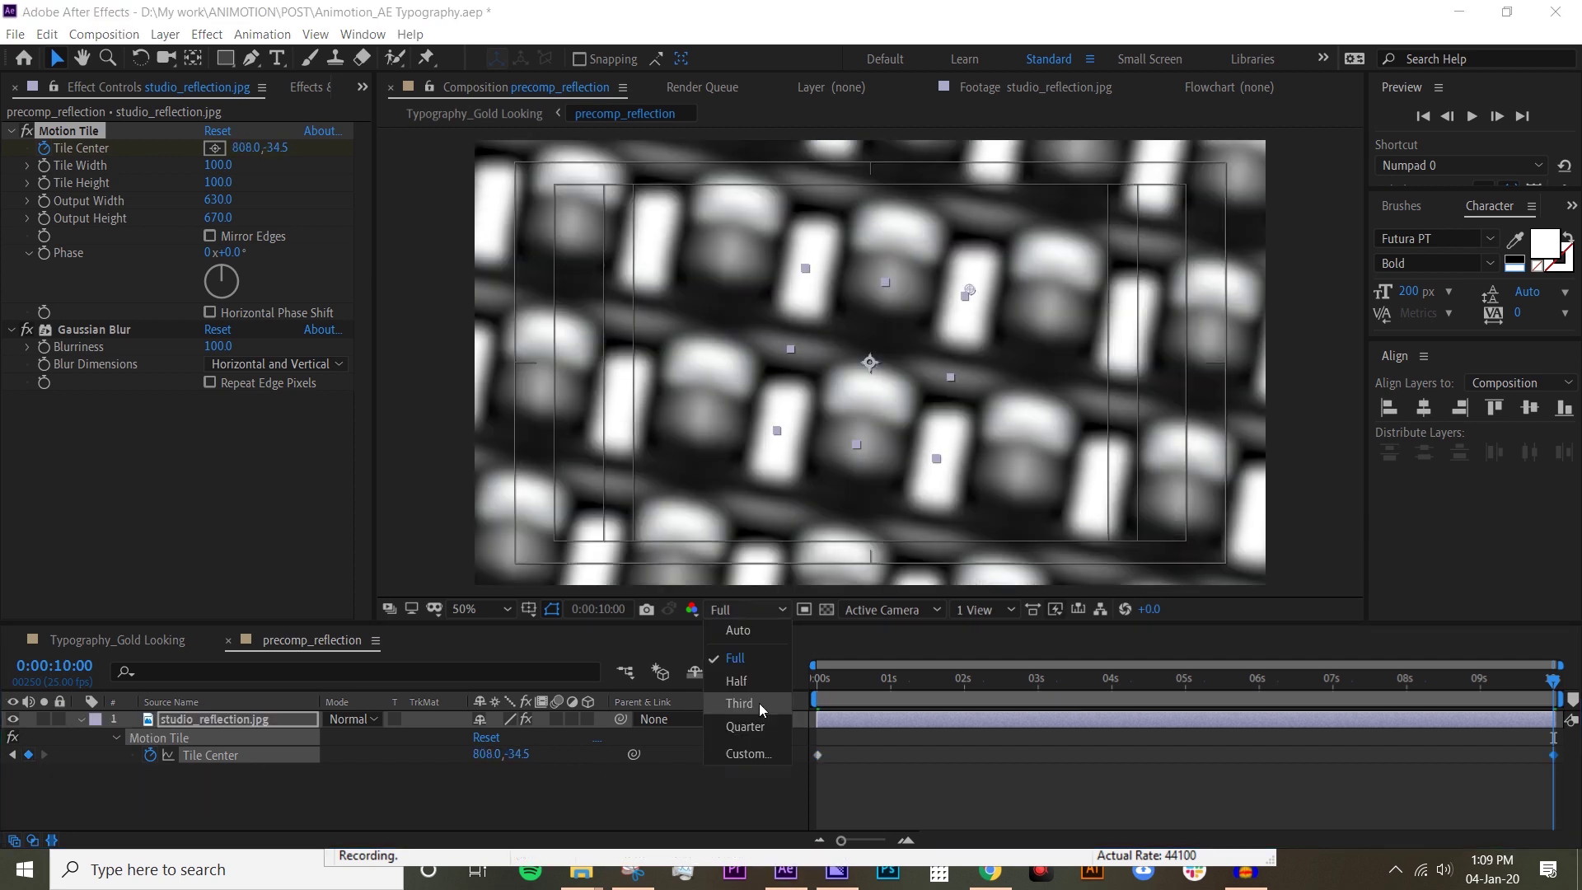
pyautogui.press('space')
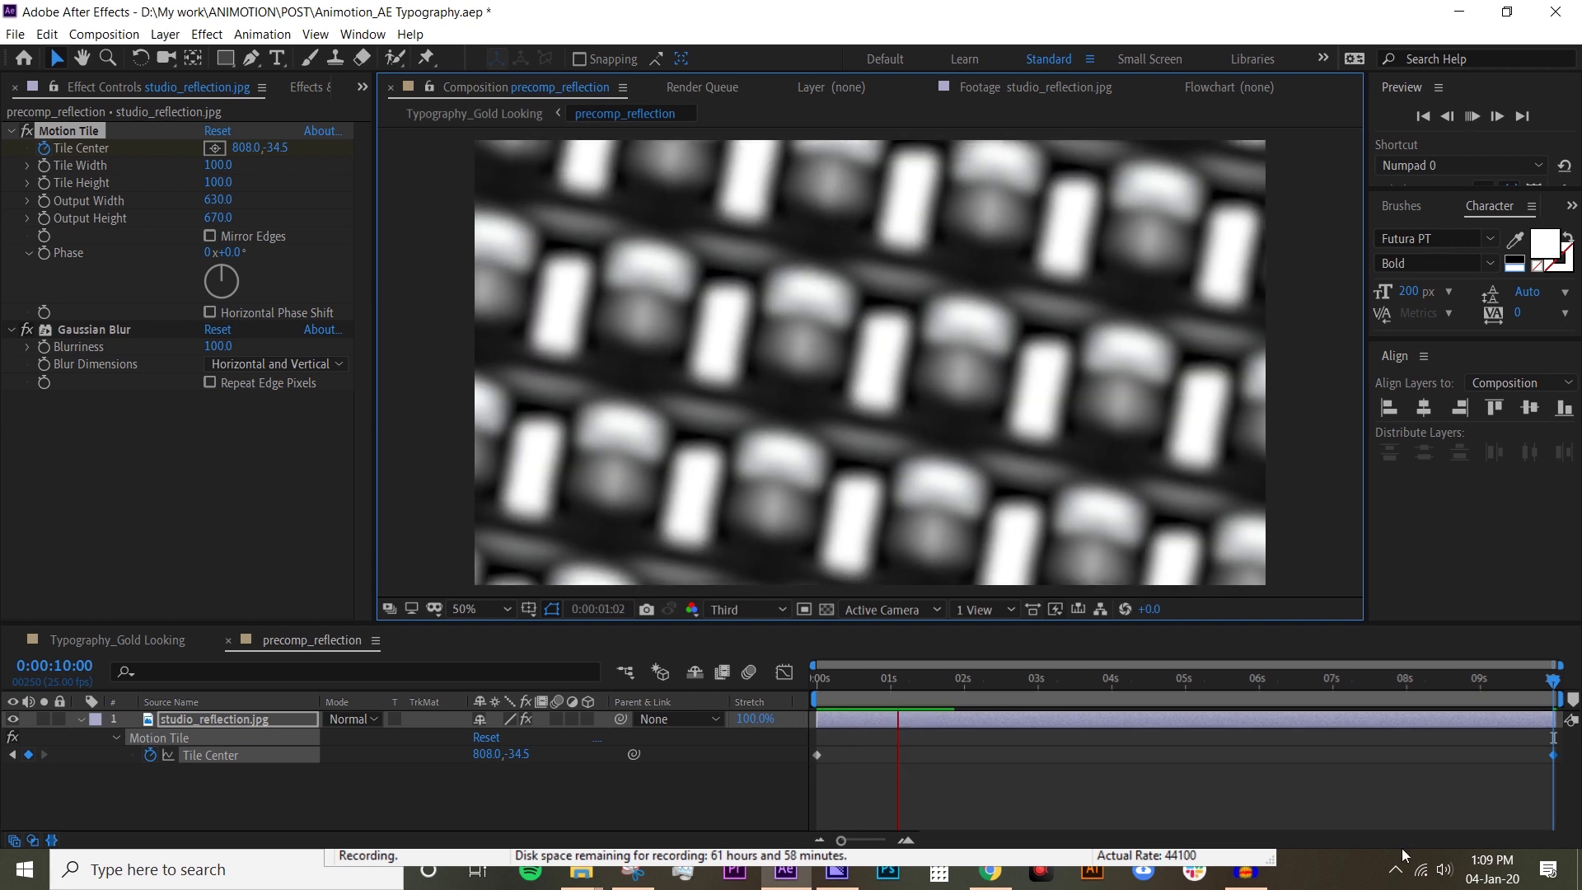
pyautogui.press('space')
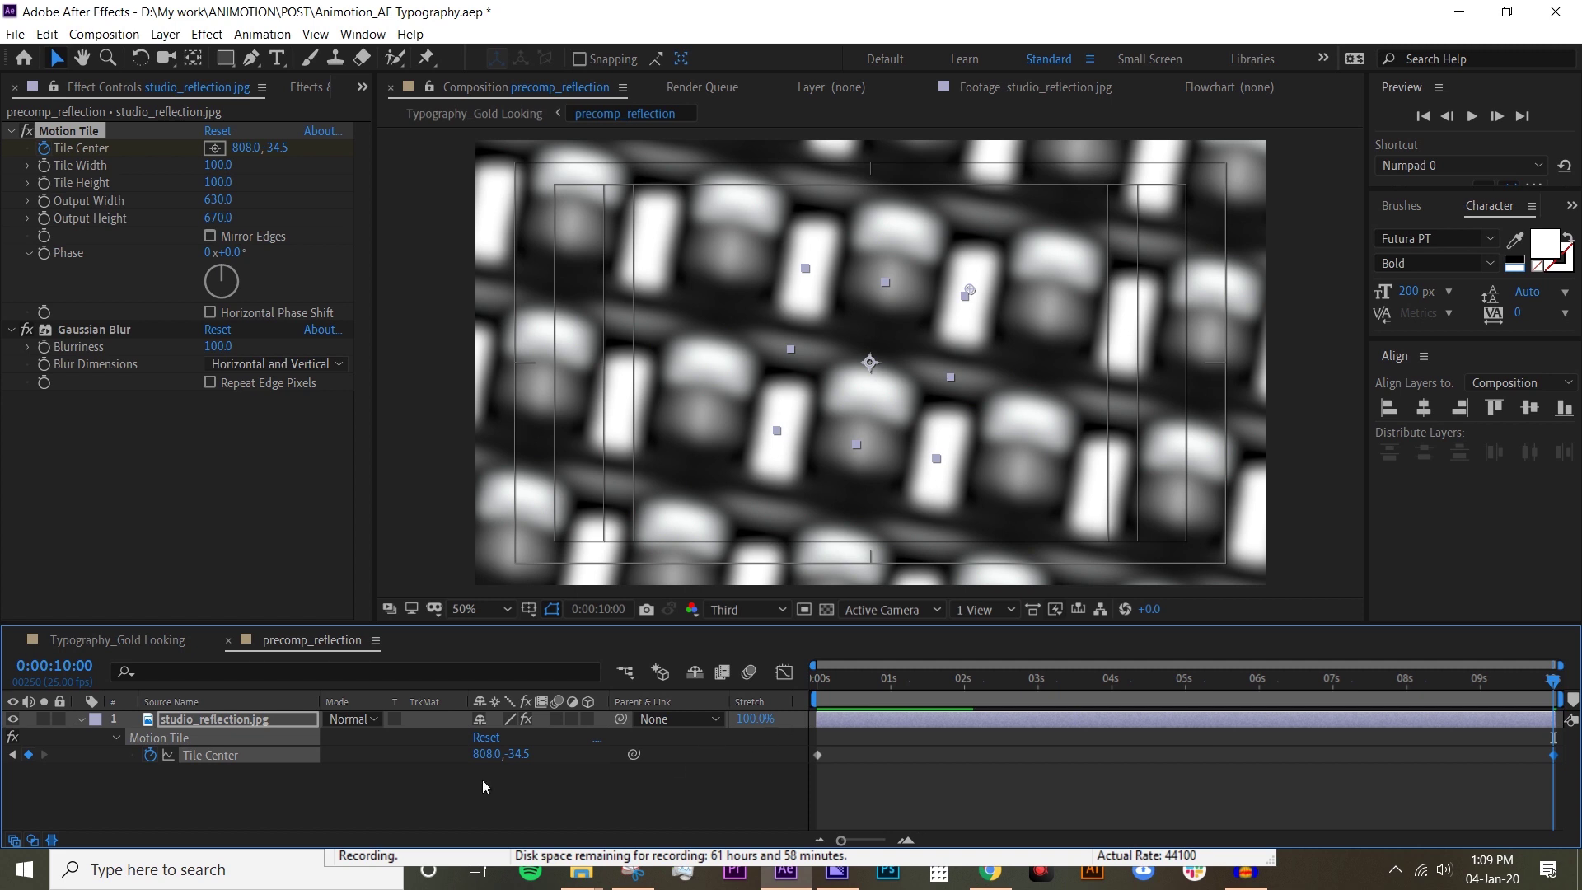
pyautogui.moveTo(494, 754); pyautogui.dragTo(474, 754)
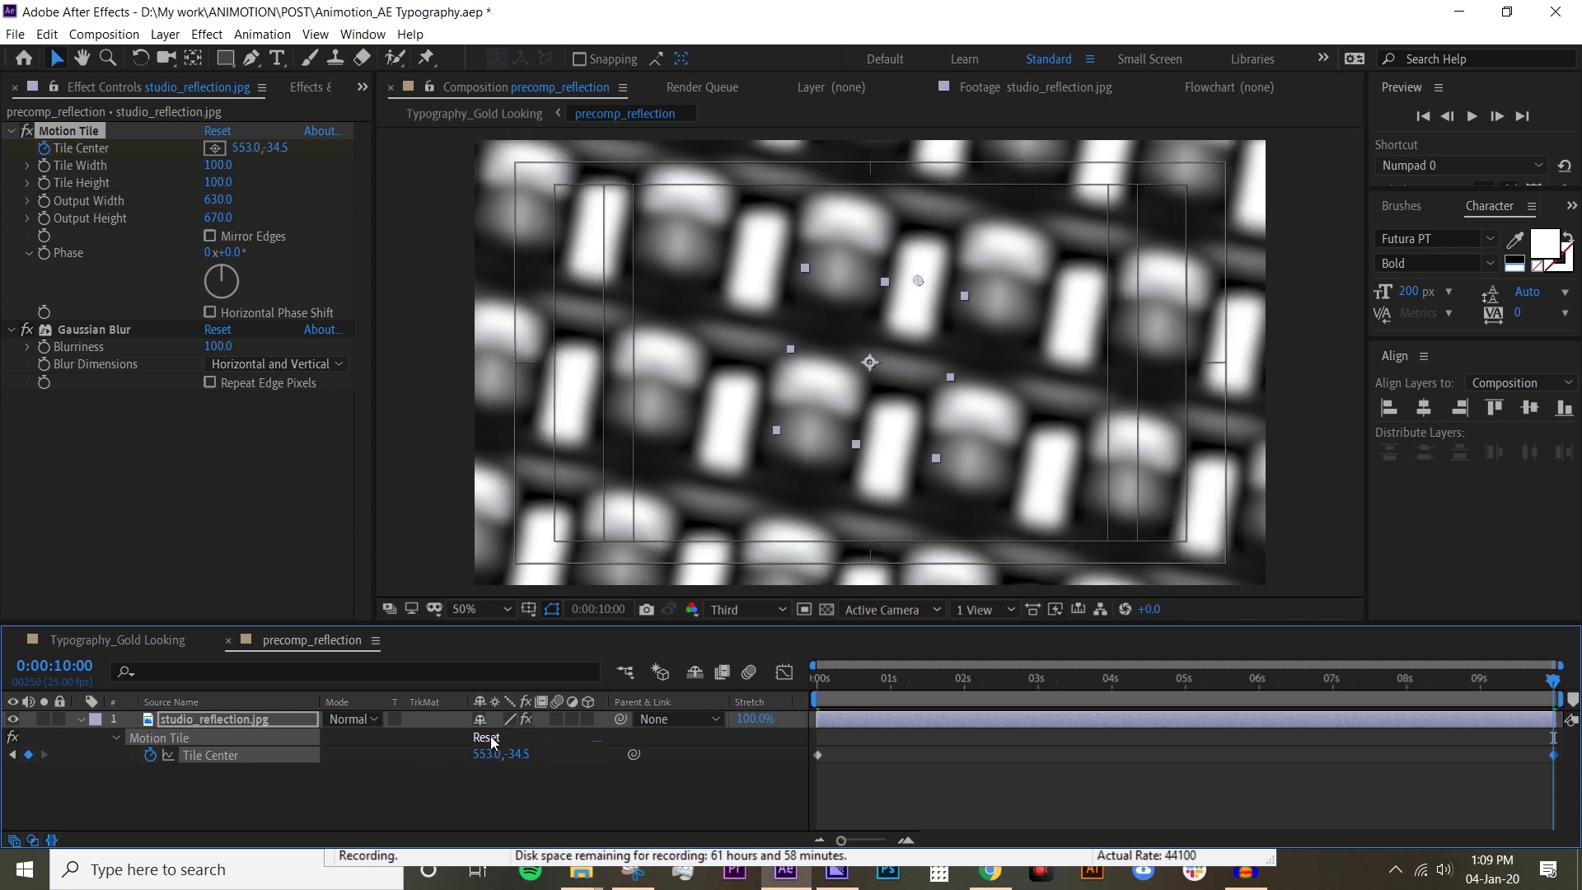
pyautogui.moveTo(478, 755); pyautogui.dragTo(522, 752)
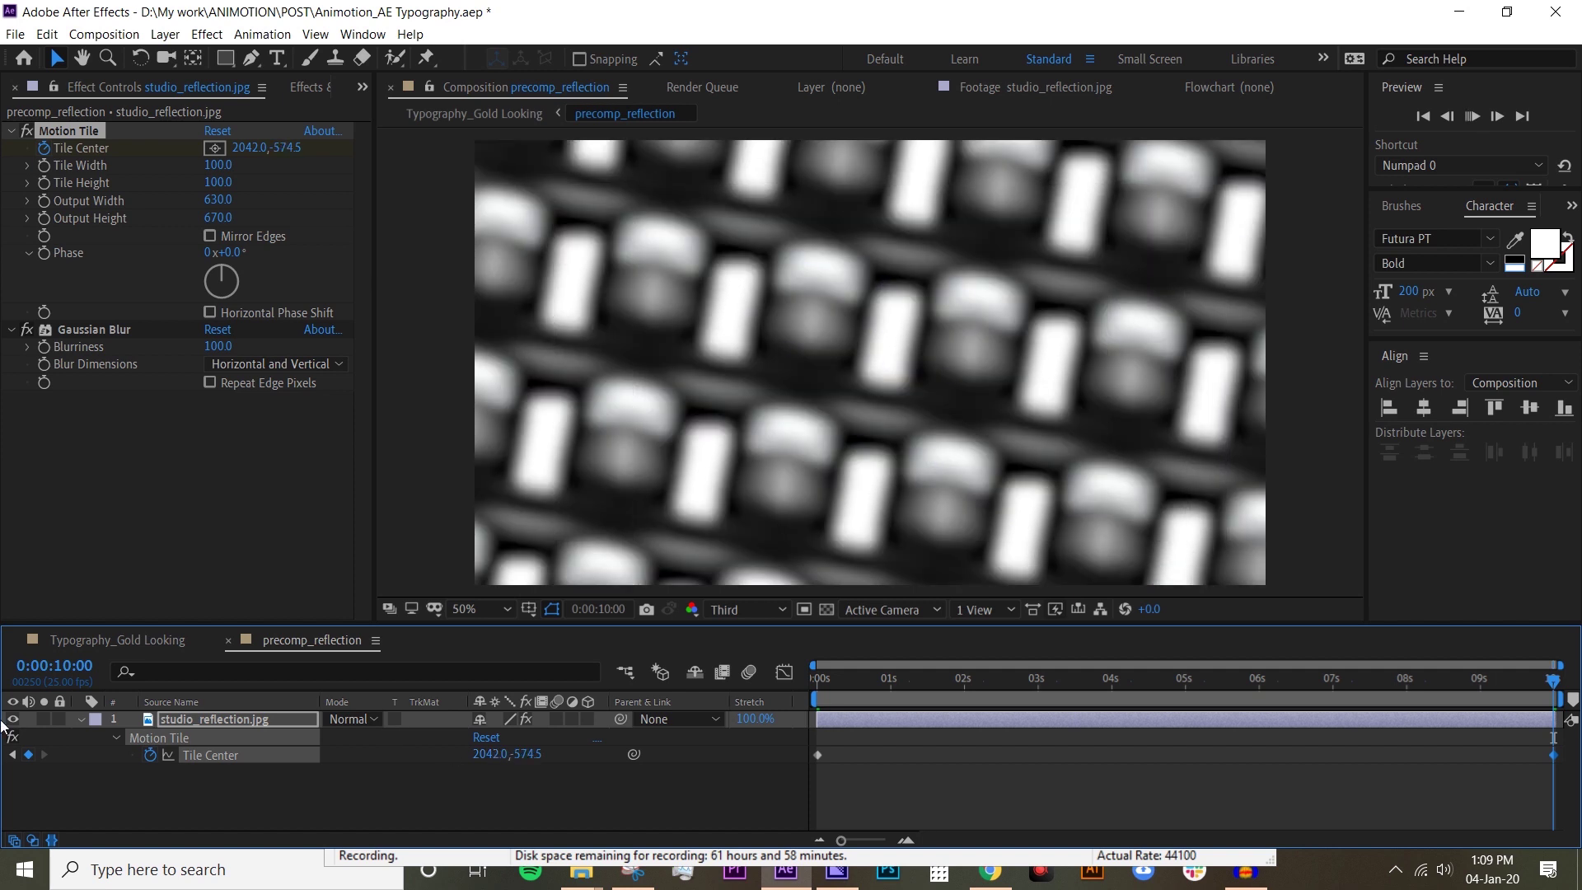
pyautogui.press('space')
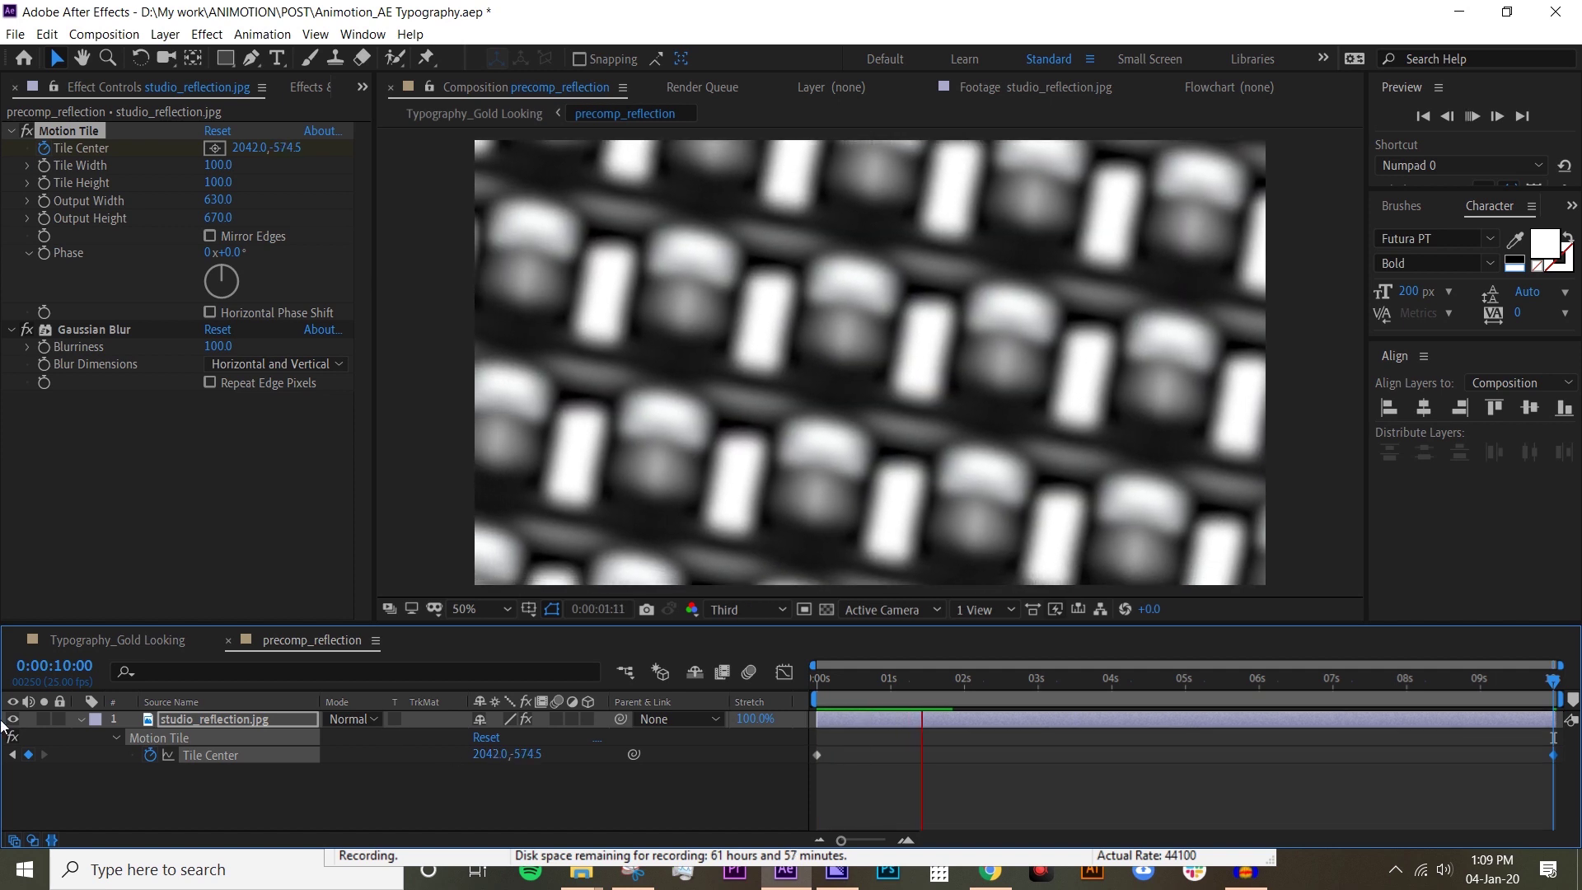
pyautogui.press('space')
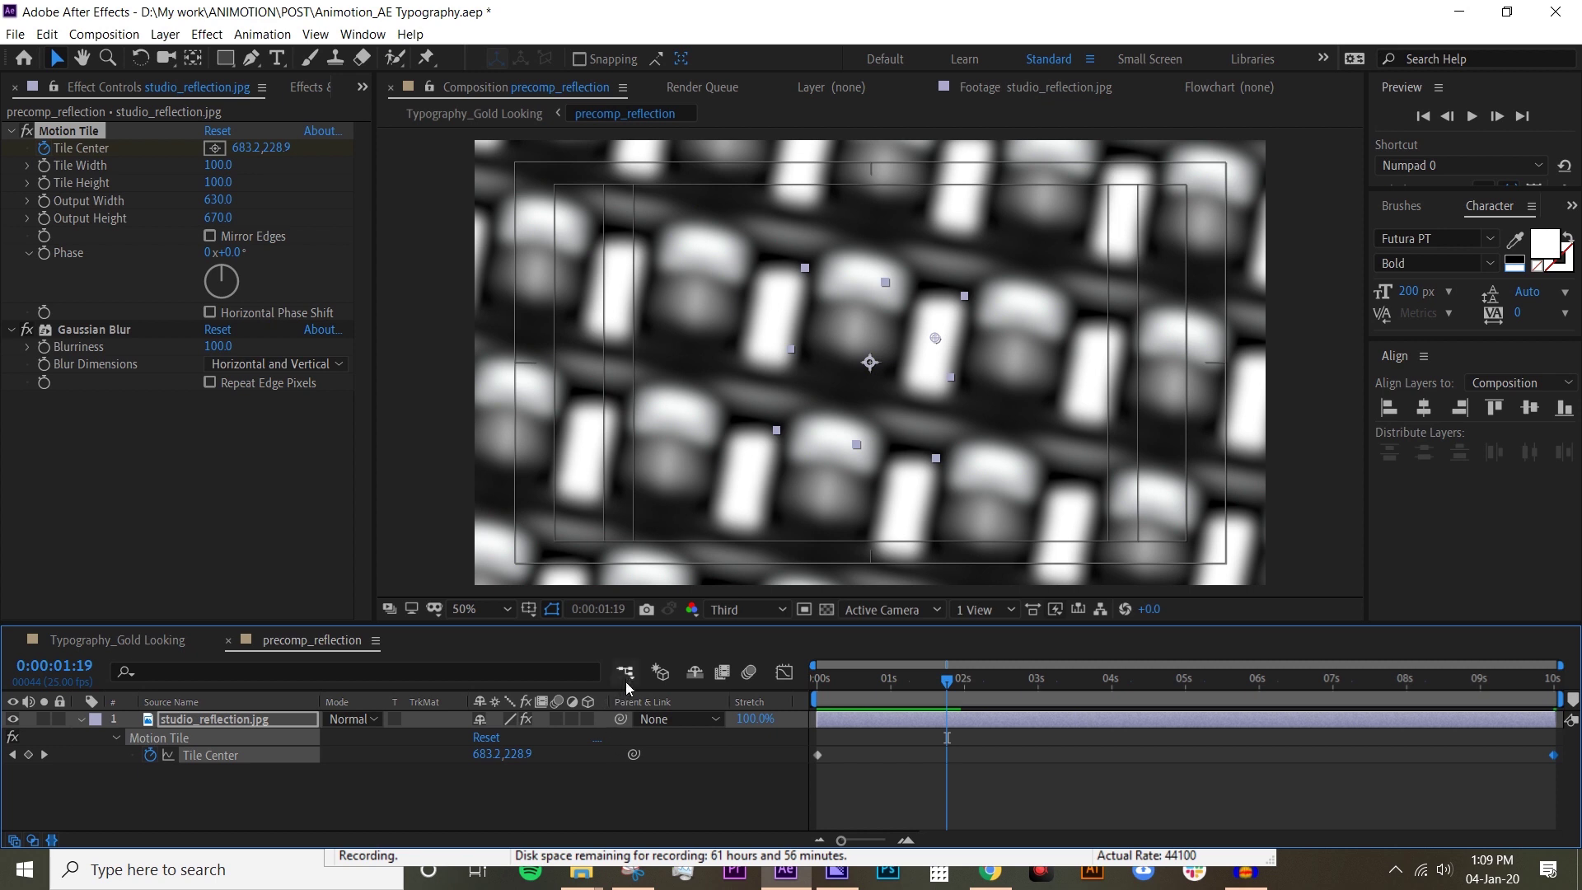
pyautogui.click(625, 681)
# Step: Return to Typography_Gold Looking, deselect all layers and scrub to about 2 seconds
pyautogui.click(556, 690)
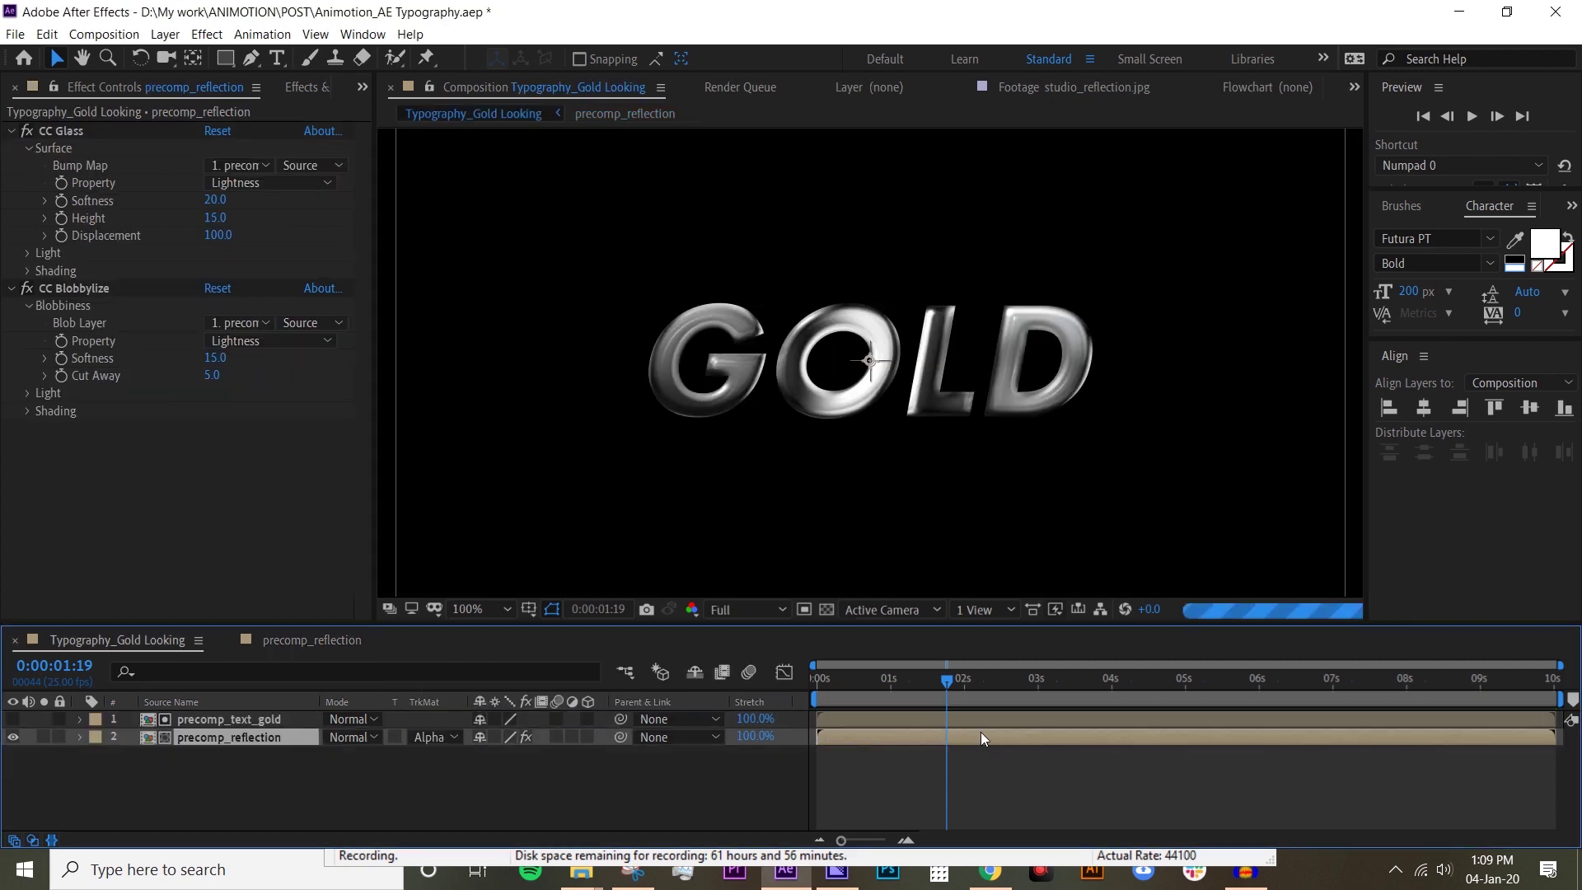
pyautogui.click(910, 776)
pyautogui.moveTo(975, 677); pyautogui.dragTo(1036, 689)
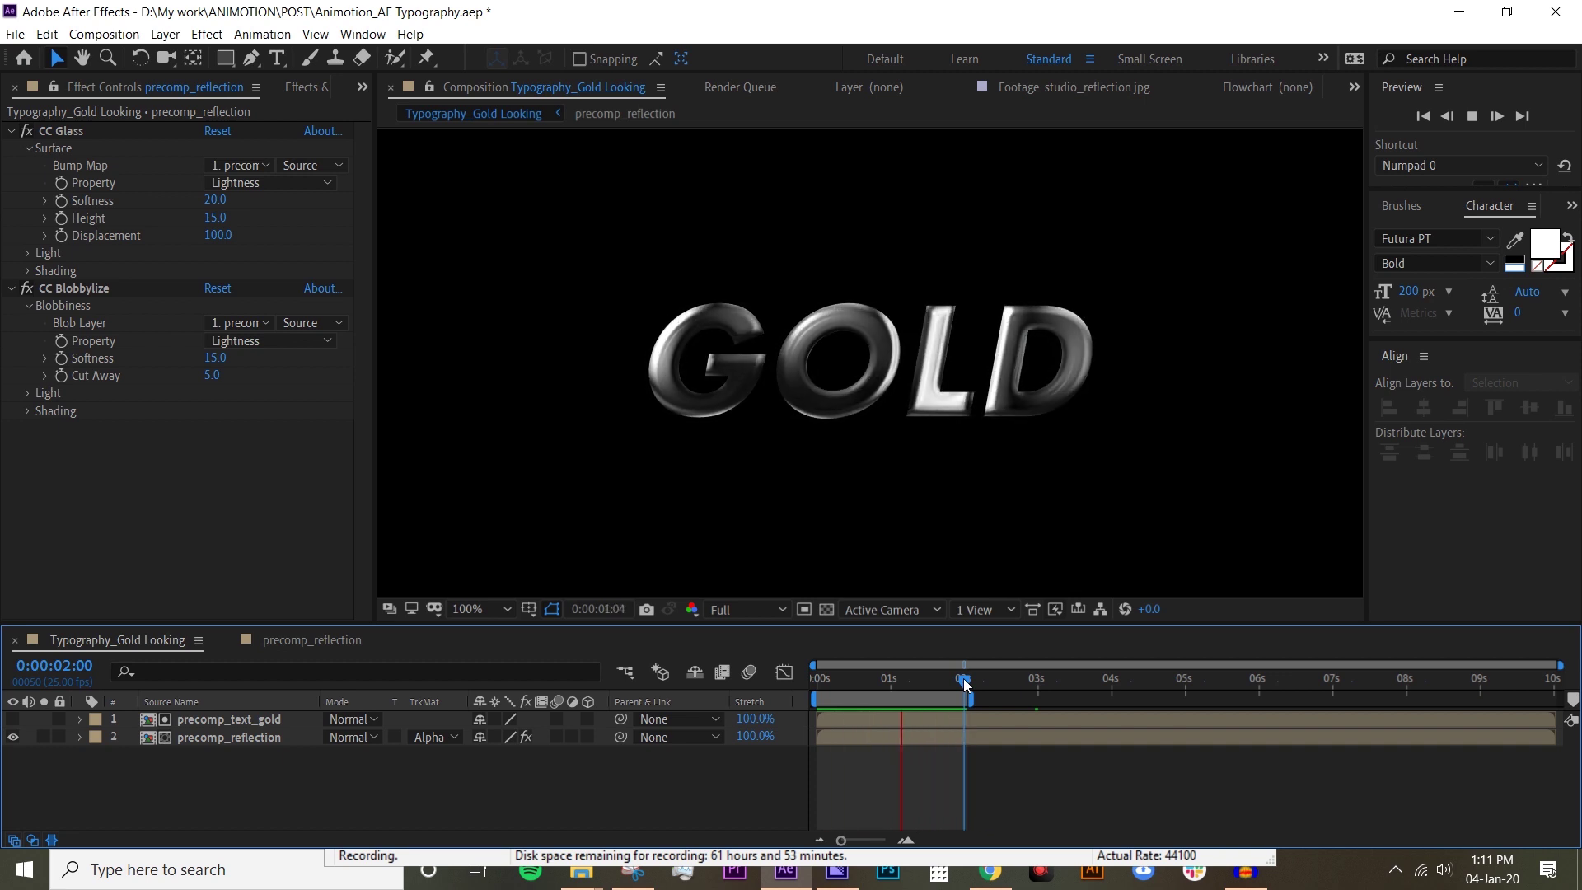
# Step: Inside precomp_reflection, create a full-frame solid colored orange F3A05A (Medium Orange Solid 2)
pyautogui.click(162, 737)
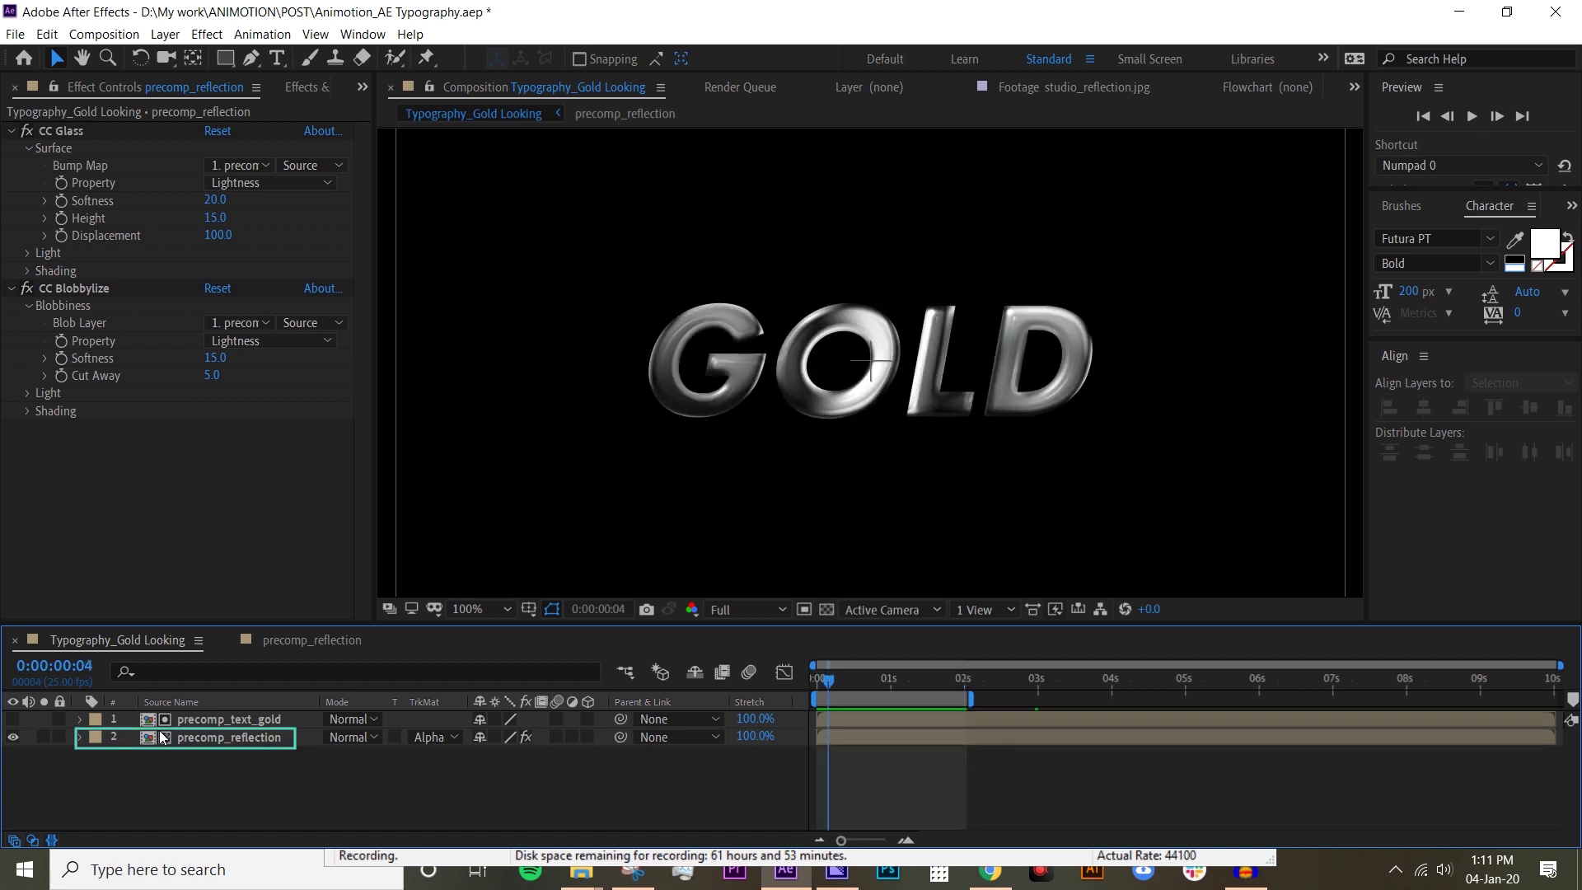
pyautogui.doubleClick(198, 742)
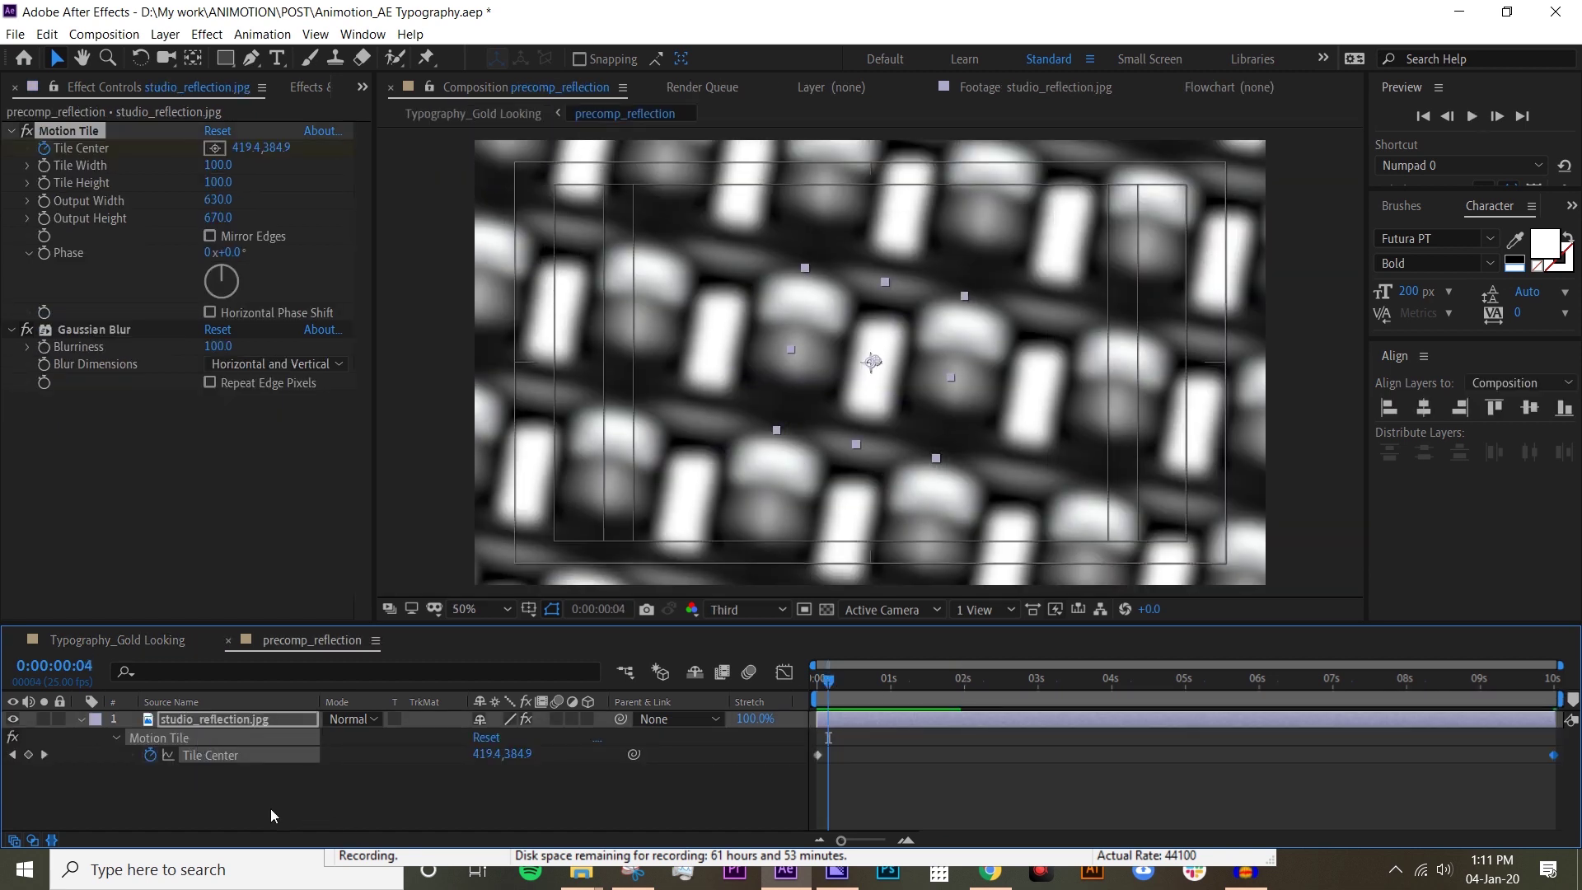
pyautogui.rightClick(217, 798)
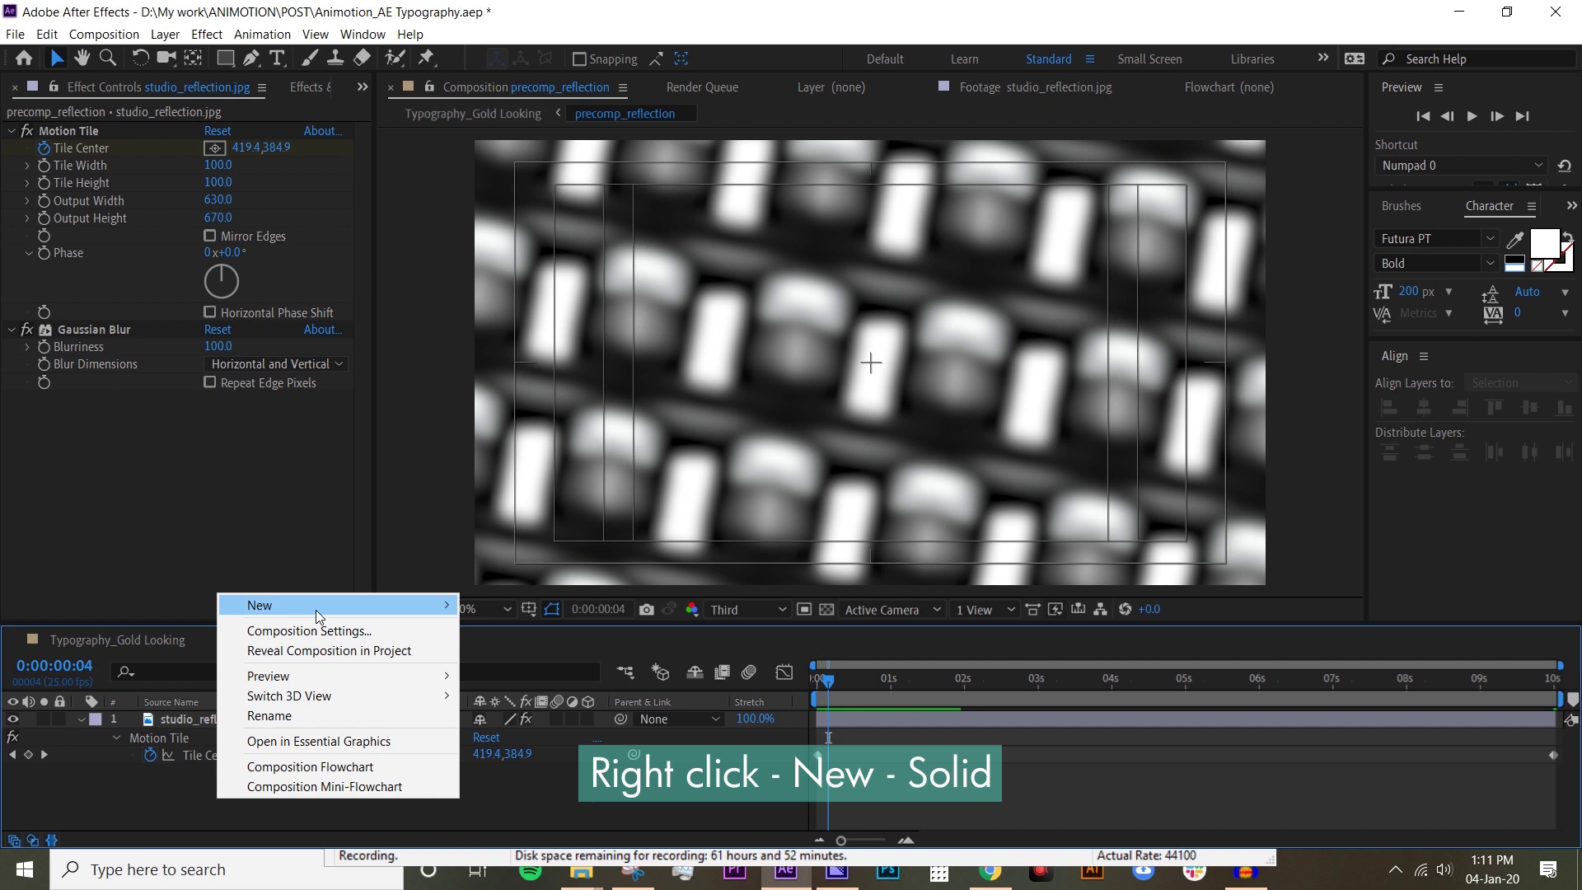
pyautogui.moveTo(314, 610)
pyautogui.click(516, 651)
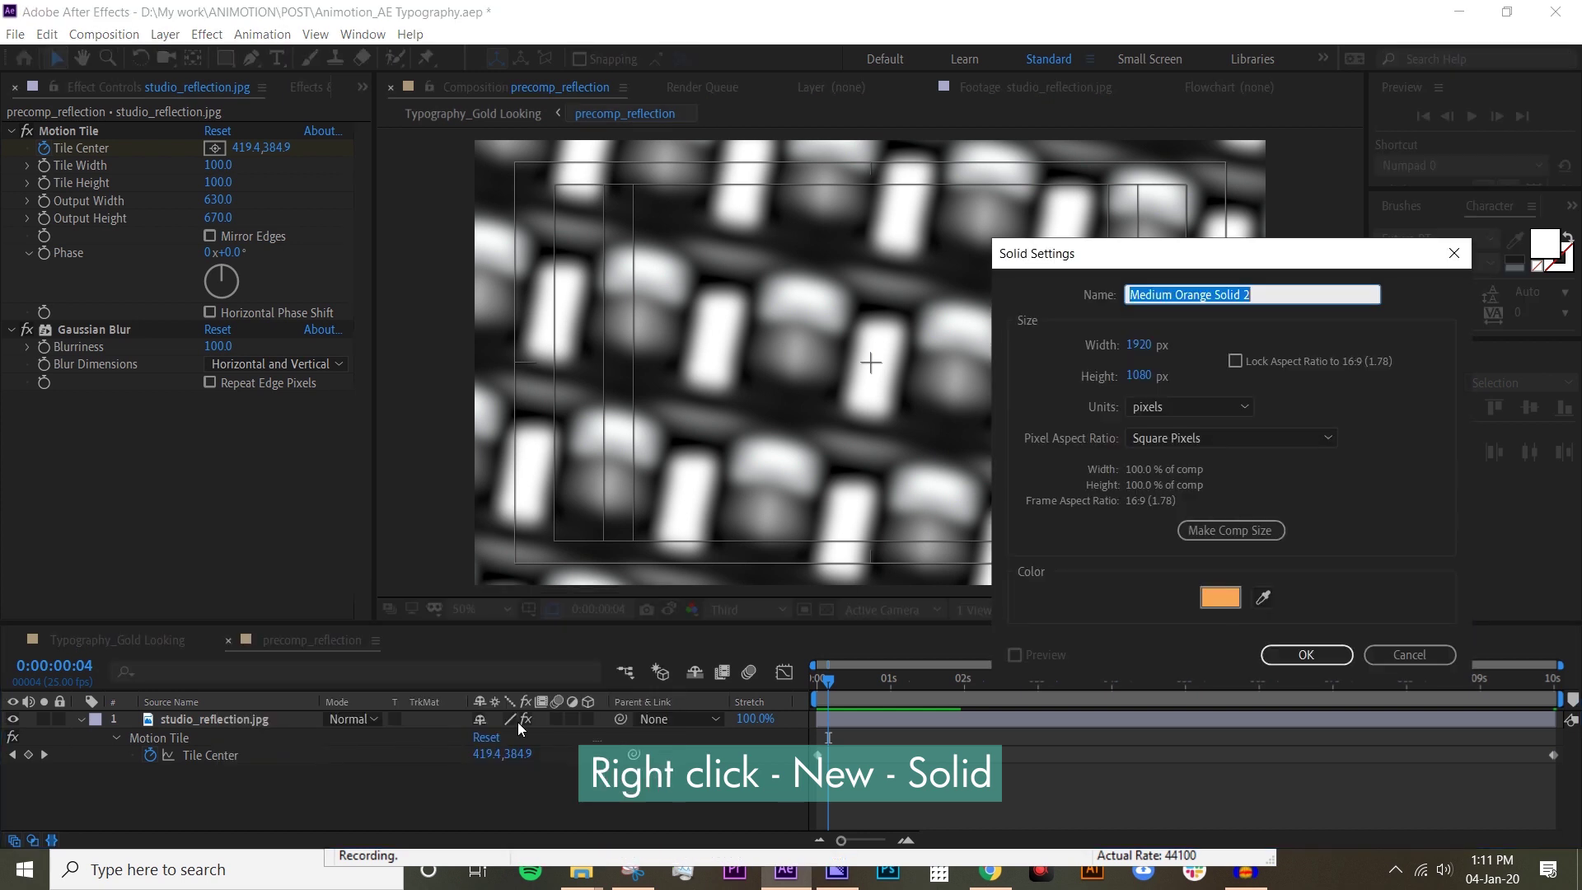
pyautogui.click(1220, 598)
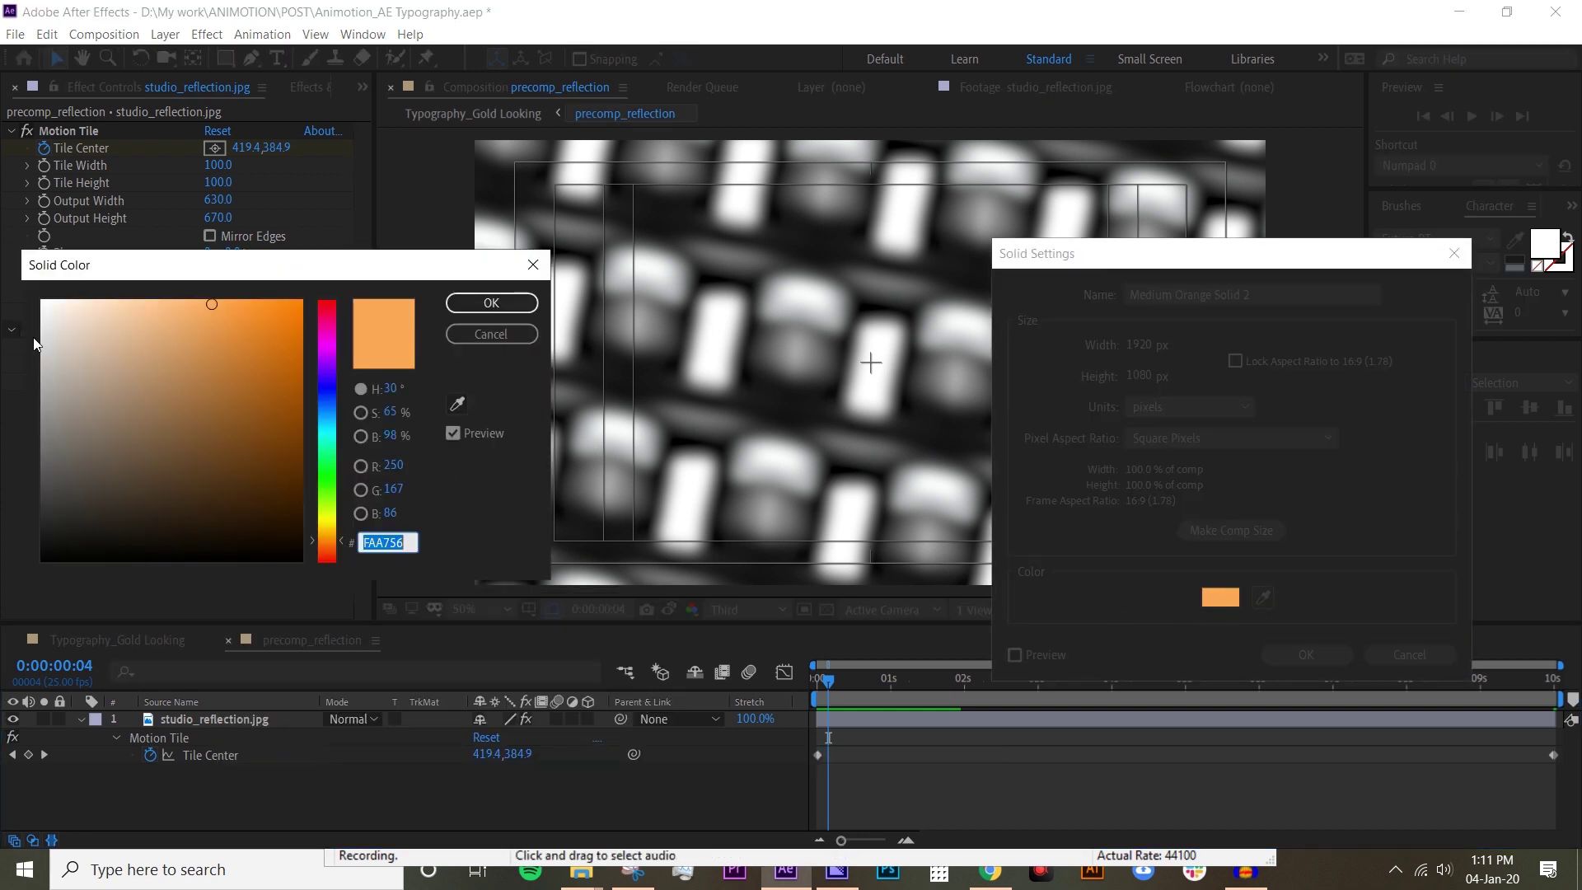
pyautogui.click(329, 541)
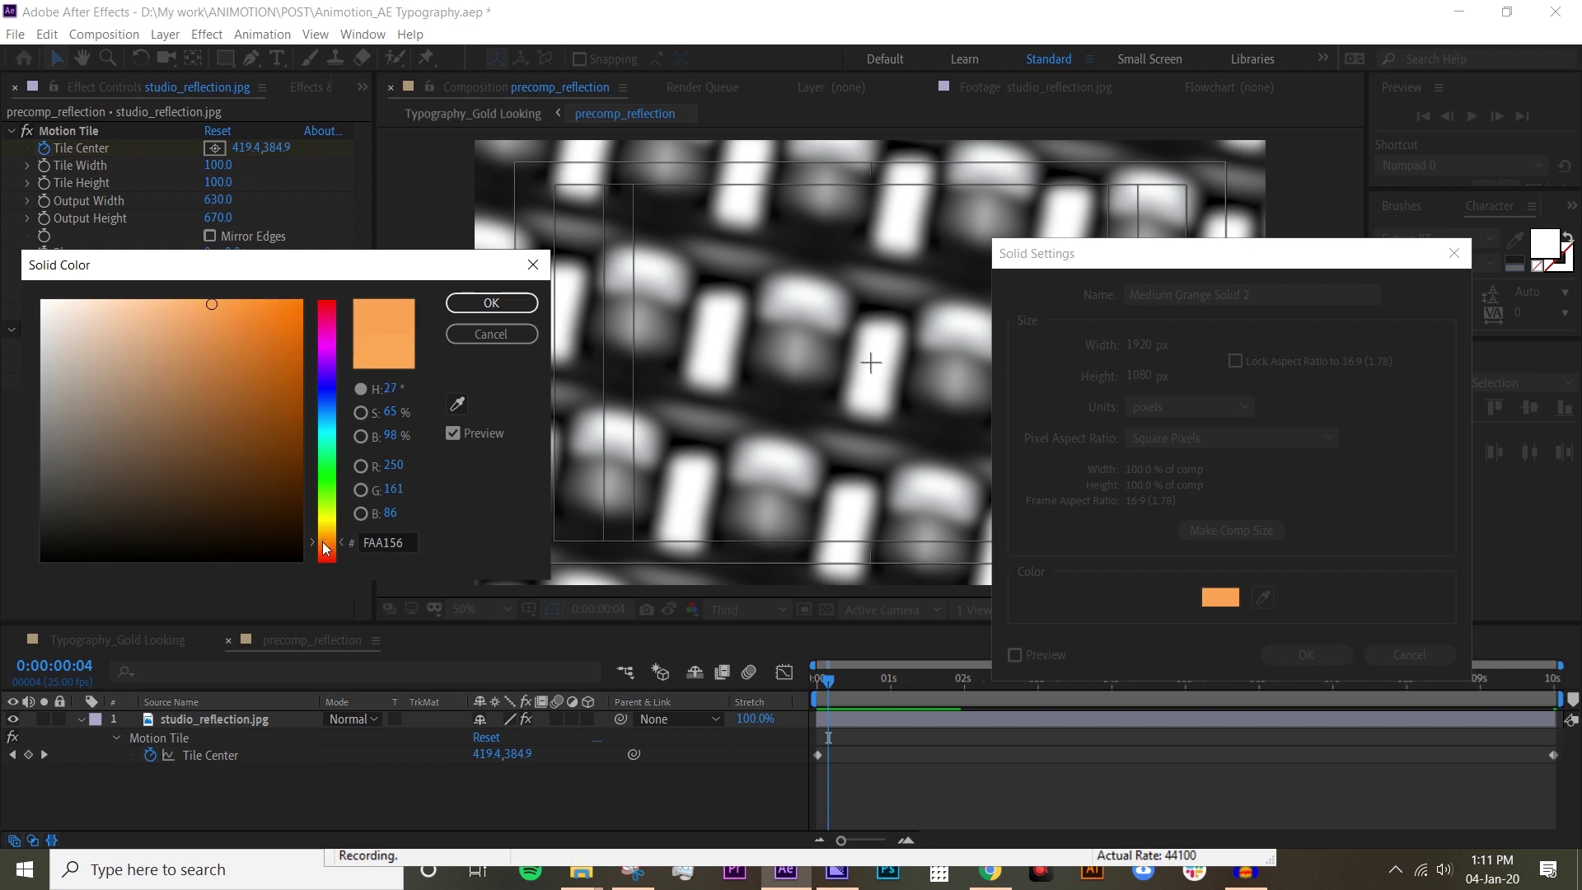
pyautogui.click(177, 307)
pyautogui.moveTo(177, 307); pyautogui.dragTo(204, 309)
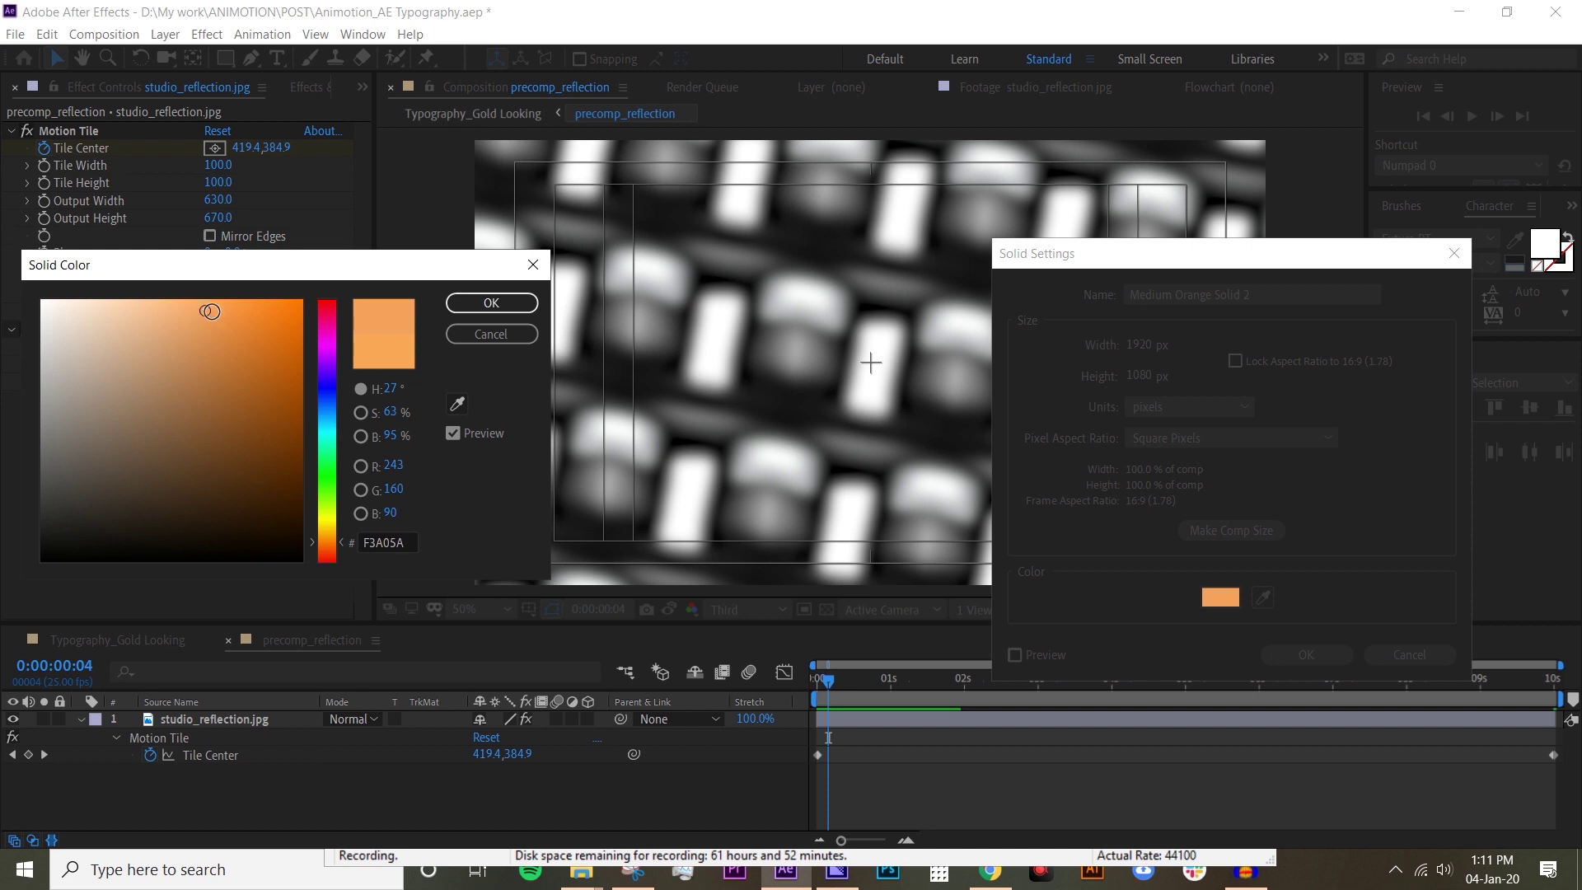
pyautogui.click(488, 305)
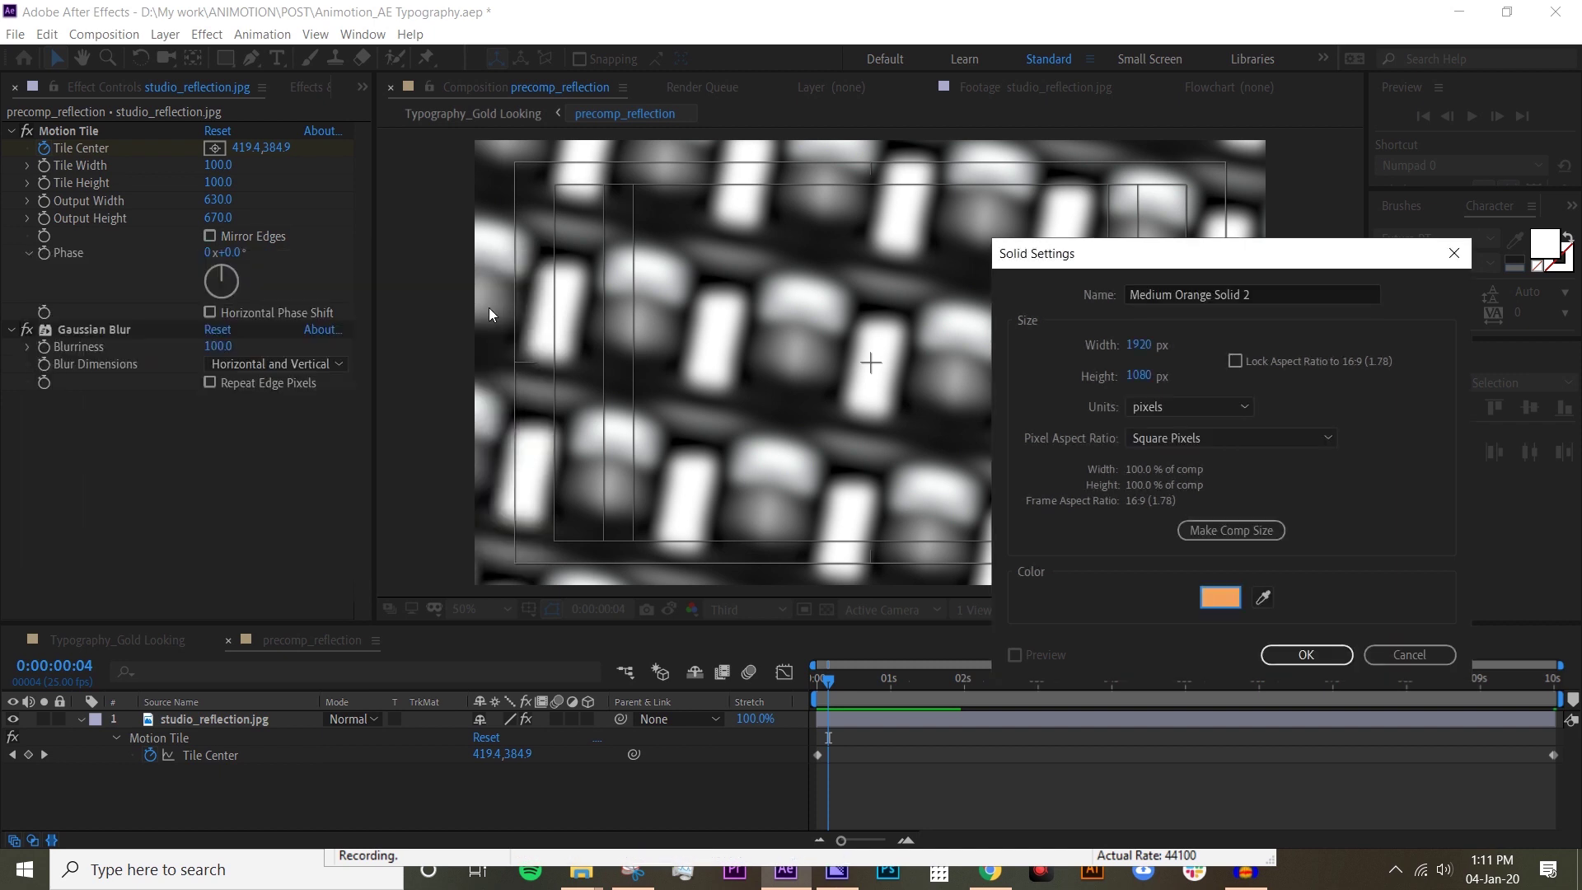
pyautogui.click(1294, 659)
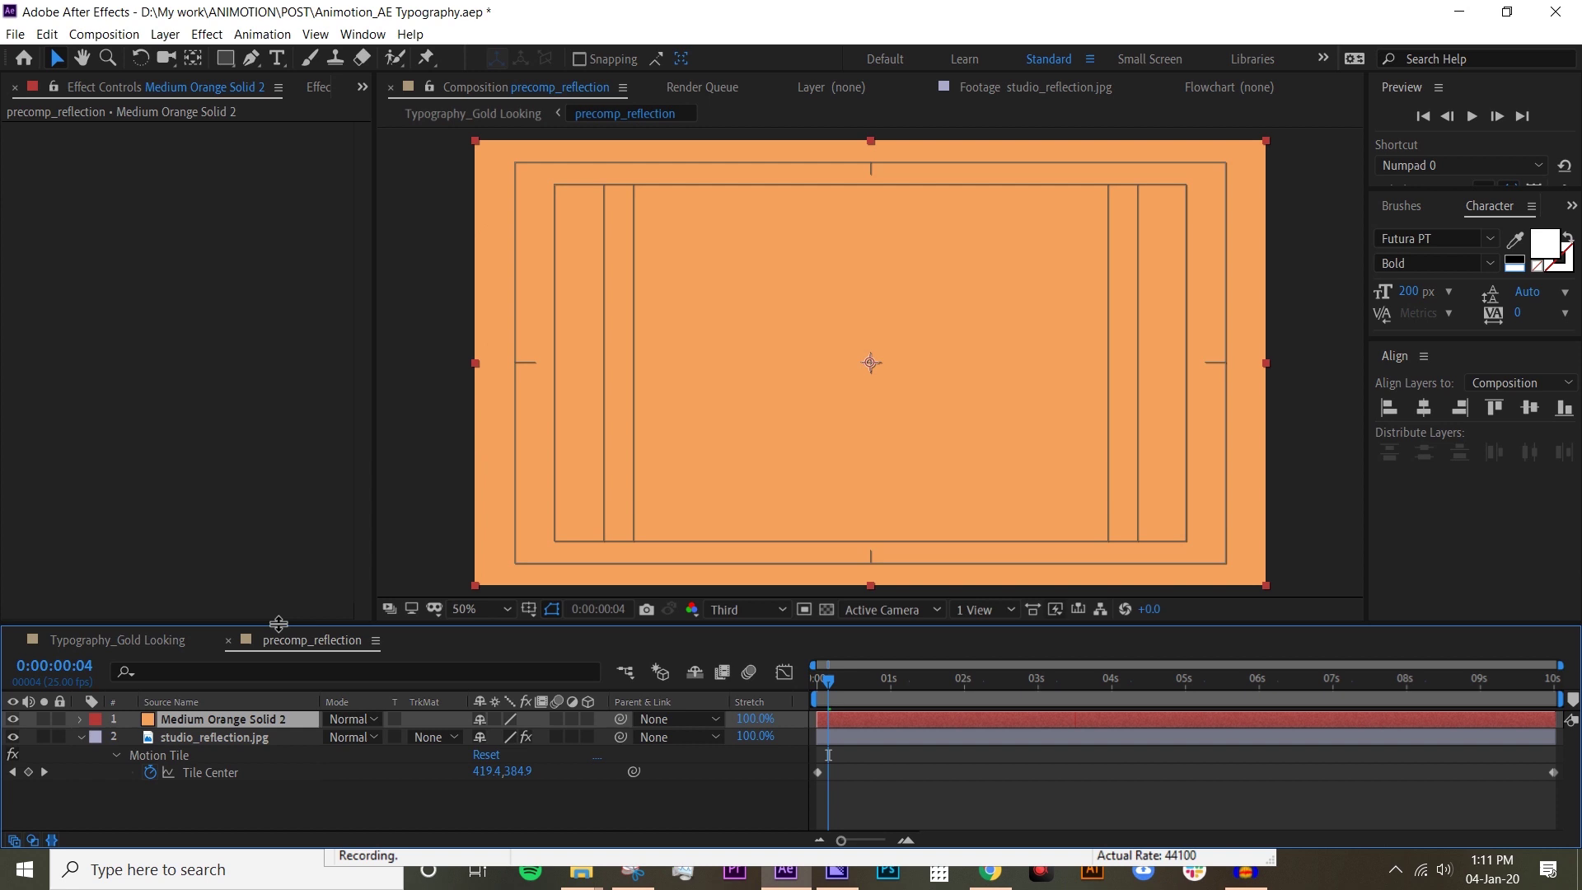
# Step: Blend Medium Orange Solid 2 in Overlay mode, then deselect it and open a second viewer
pyautogui.click(367, 723)
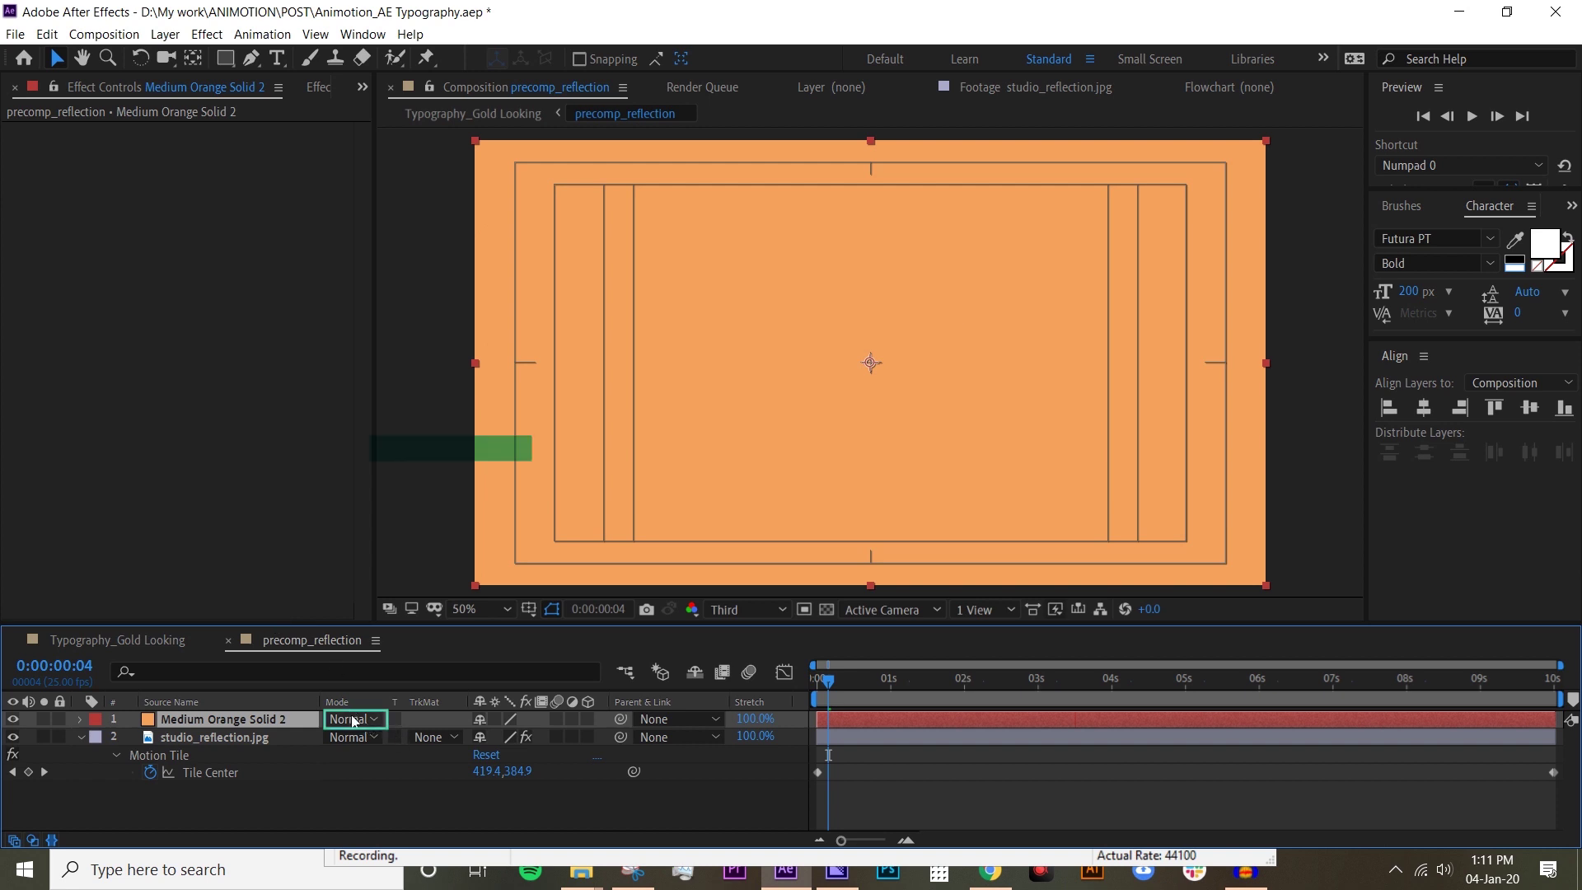
pyautogui.click(461, 450)
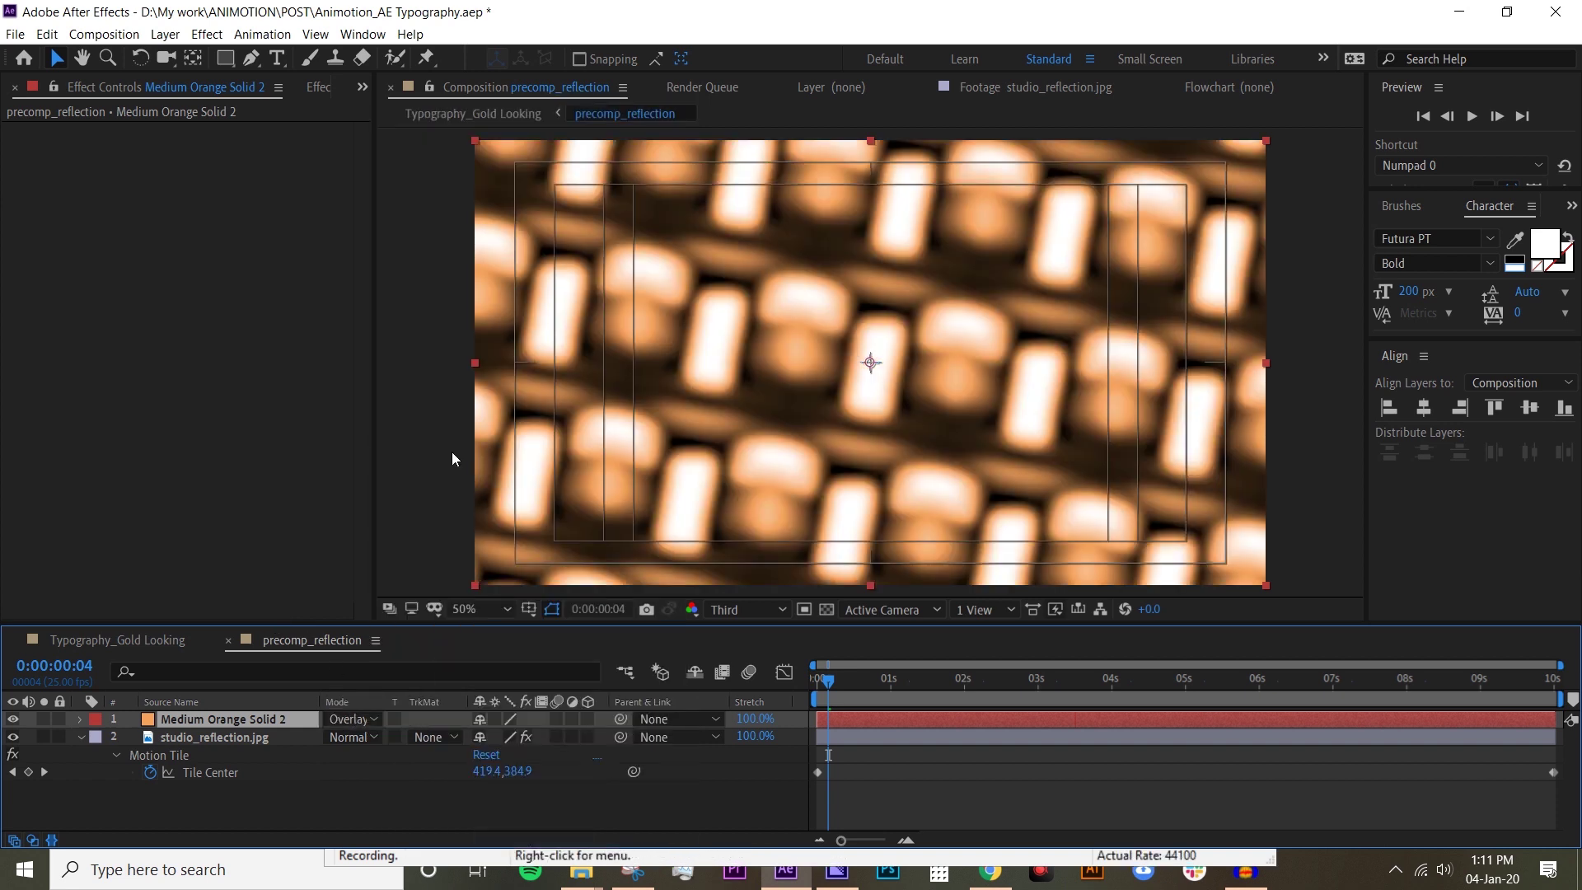
pyautogui.click(623, 760)
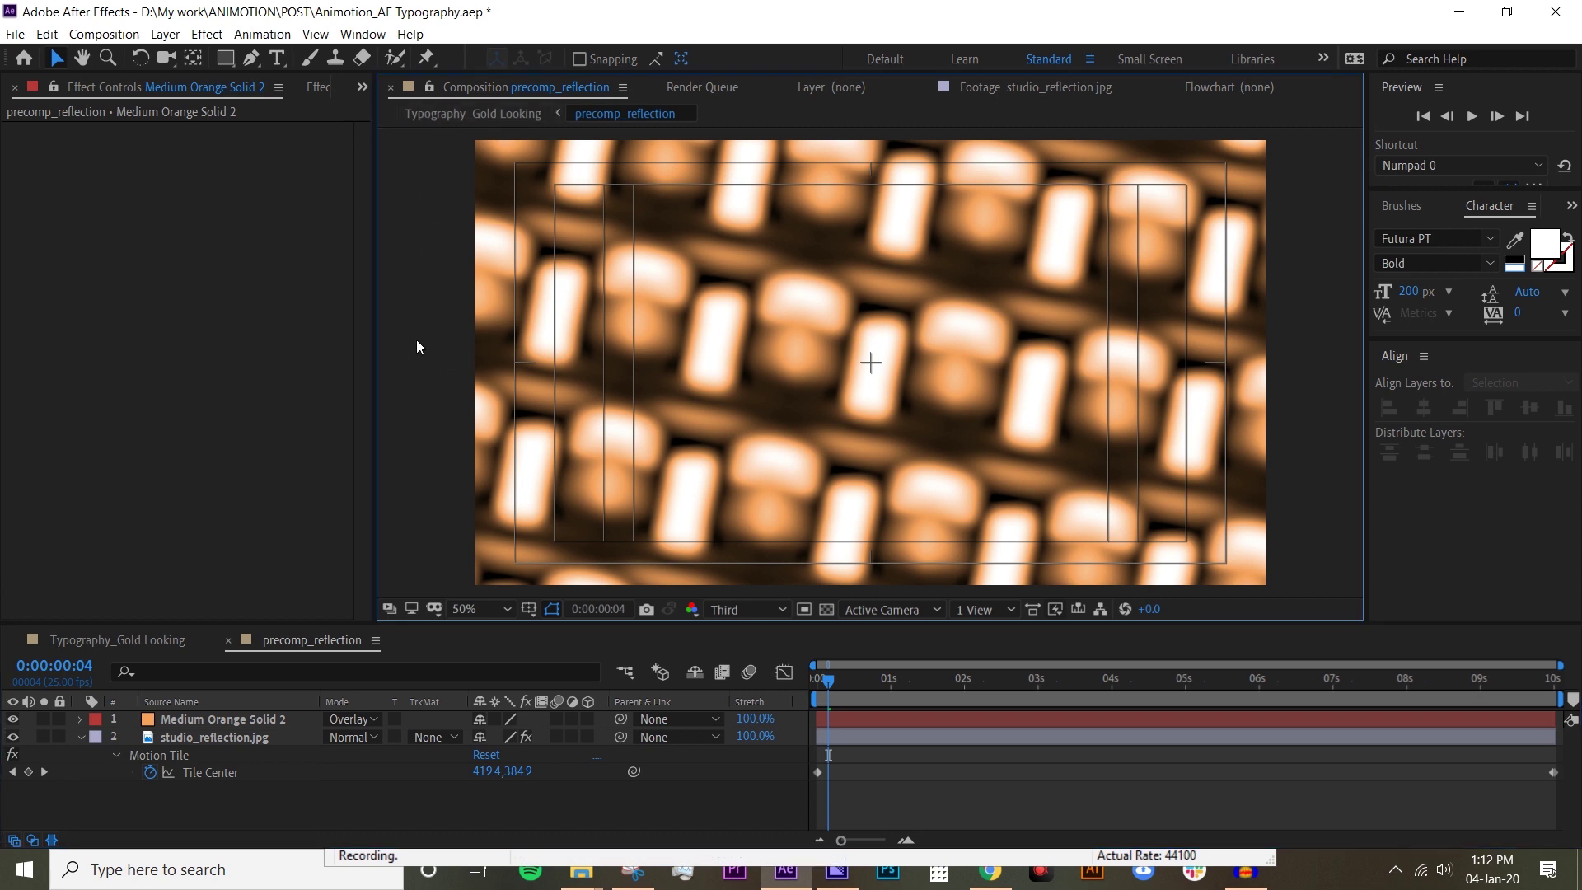
pyautogui.hotkey('ctrl', 'alt', 'shift', 'n')
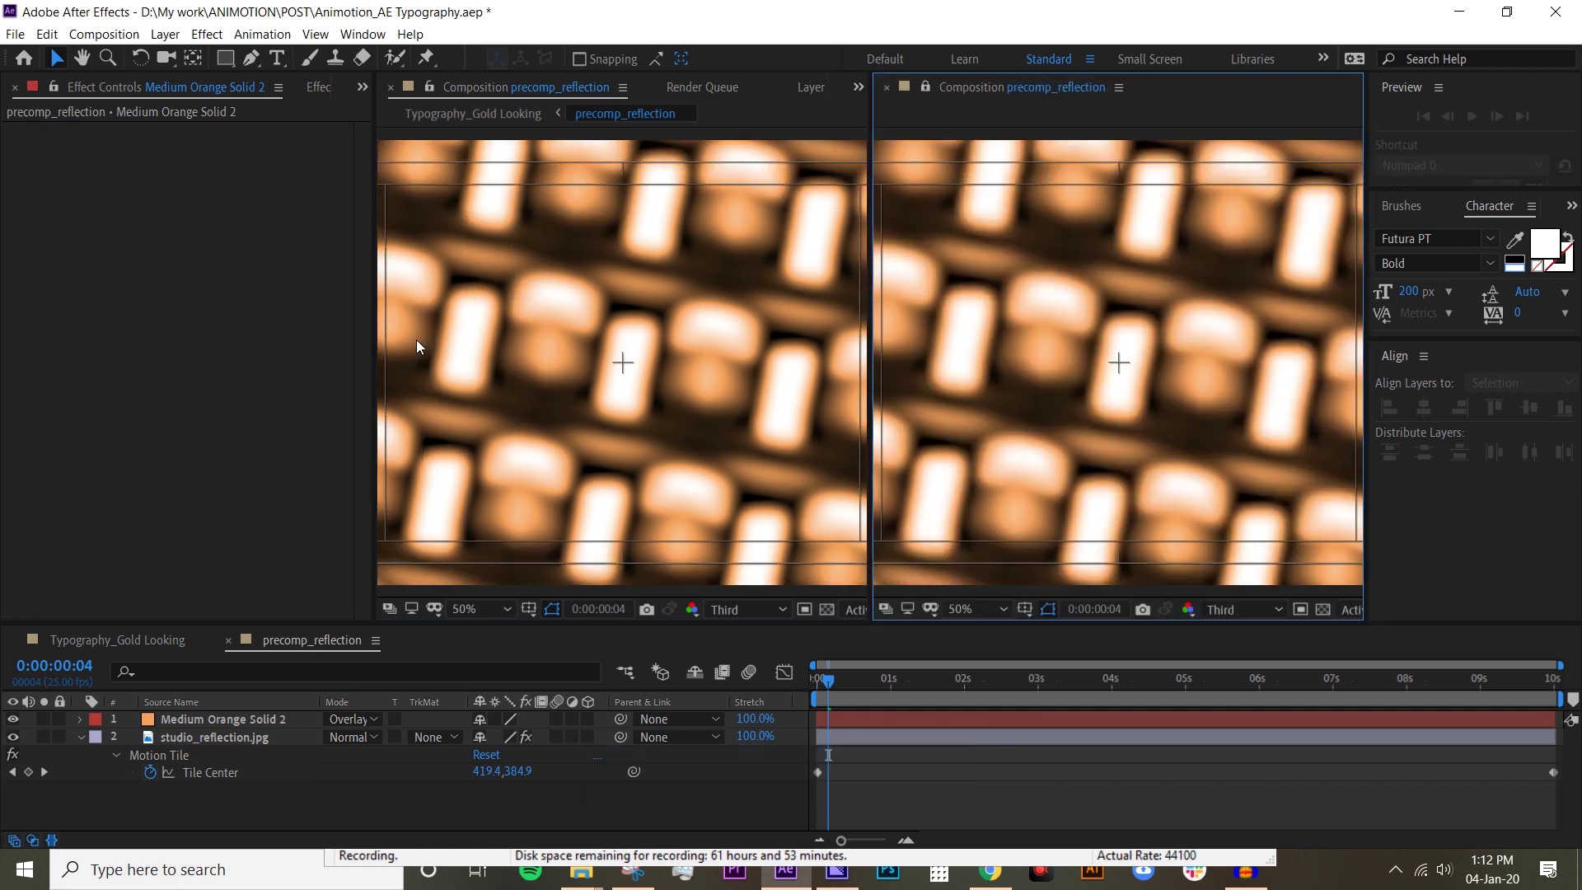
# Step: Show Typography_Gold Looking in the second viewer, zoomed to 100%
pyautogui.click(1054, 93)
pyautogui.click(1075, 211)
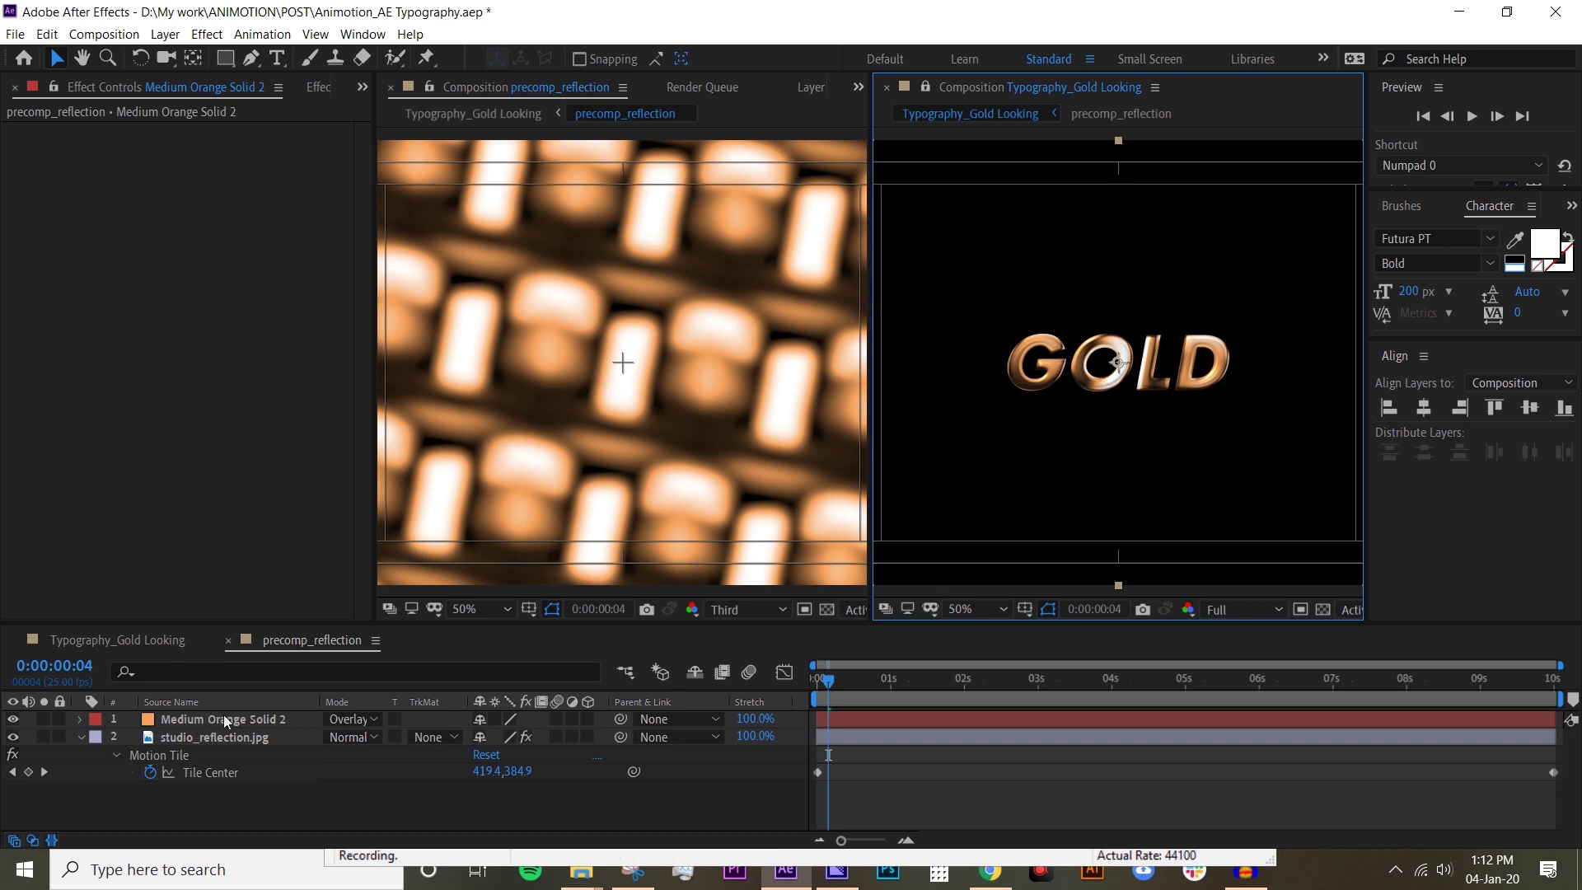
pyautogui.press('/')
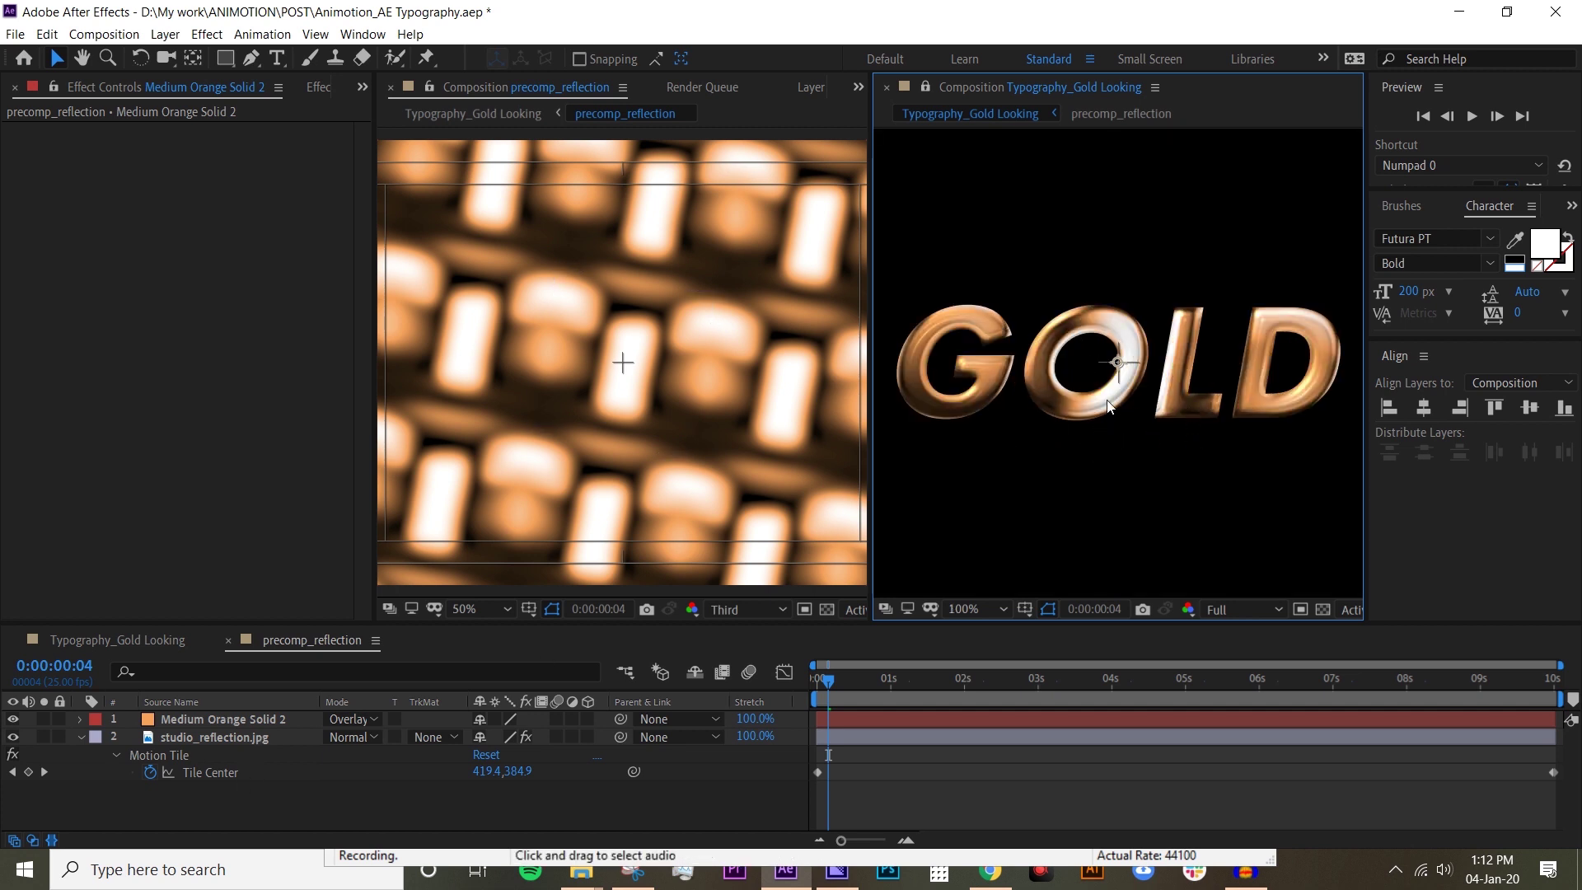
pyautogui.hotkey('ctrl', 'Down')
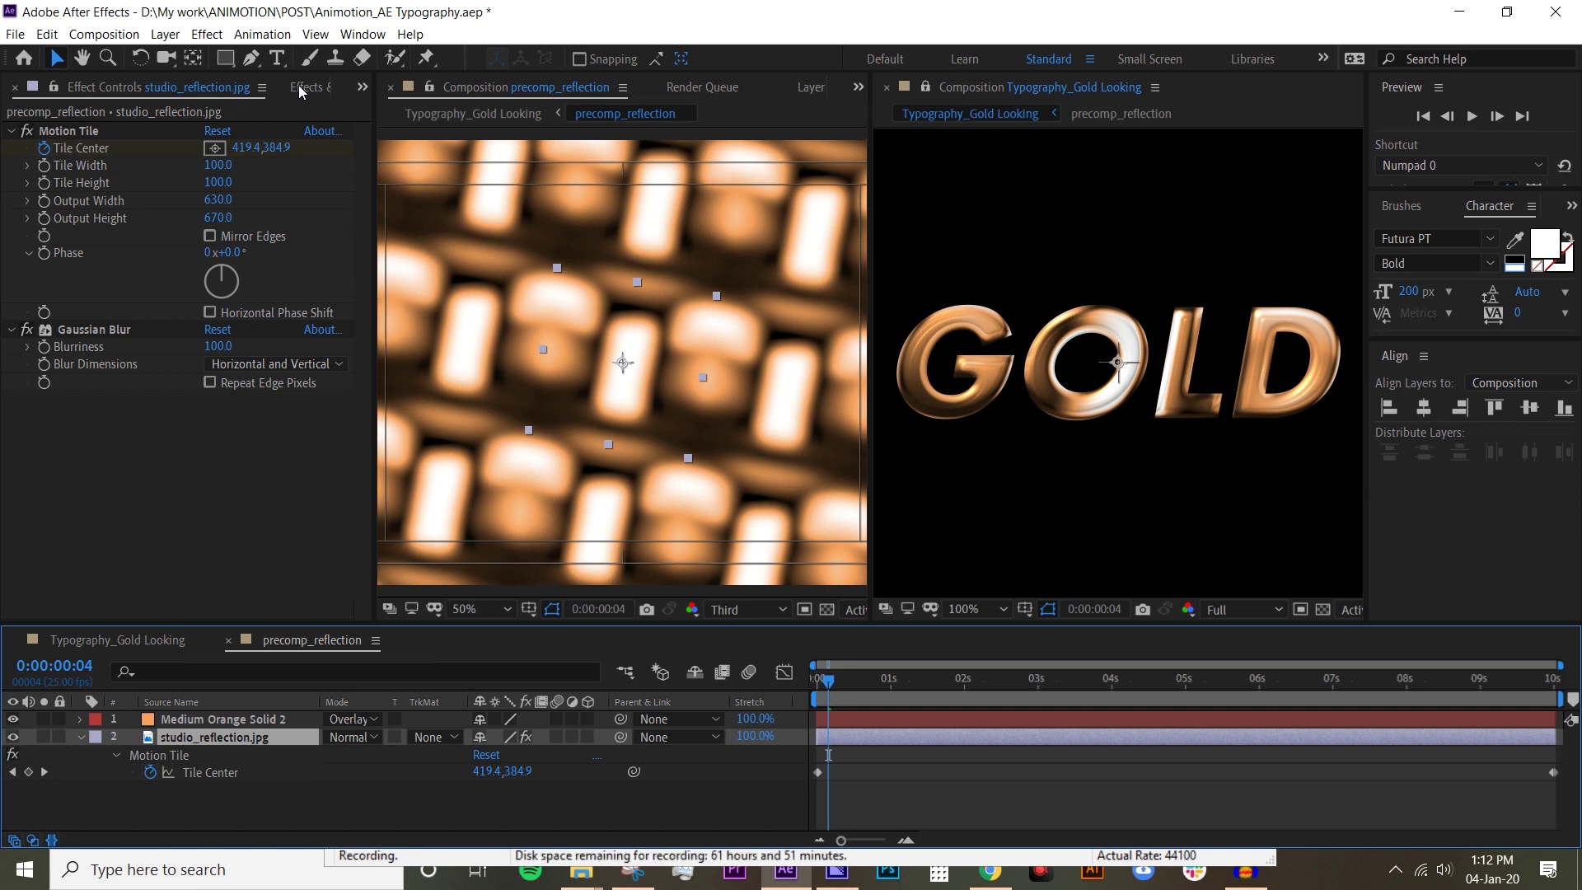
# Step: Search for Levels and apply it to studio_reflection.jpg
pyautogui.click(300, 88)
pyautogui.moveTo(126, 113); pyautogui.dragTo(2, 122)
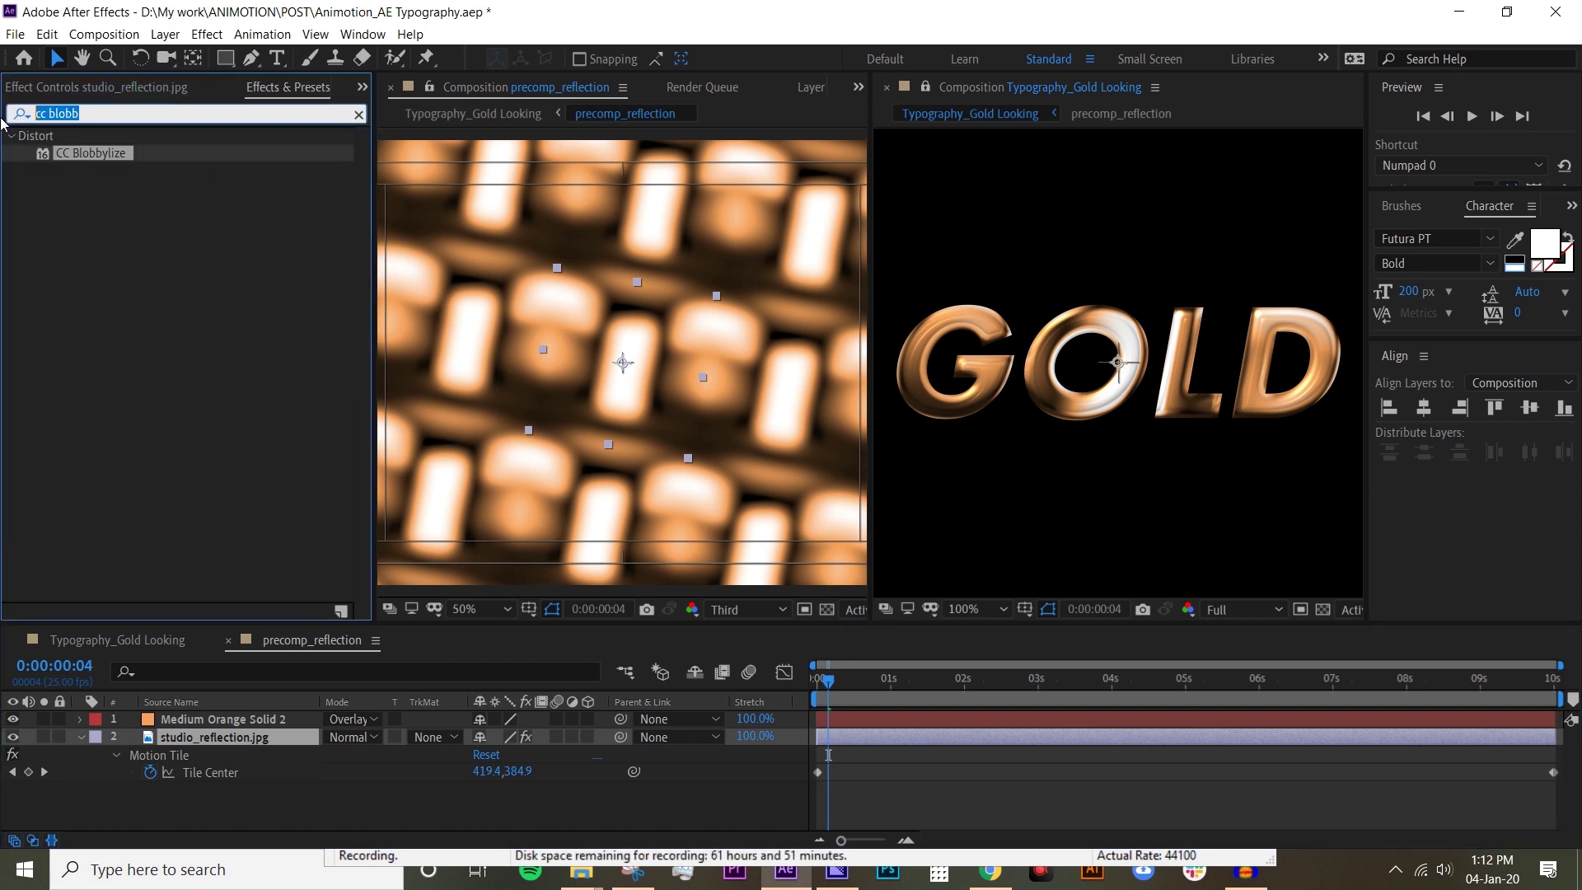
pyautogui.write('levels')
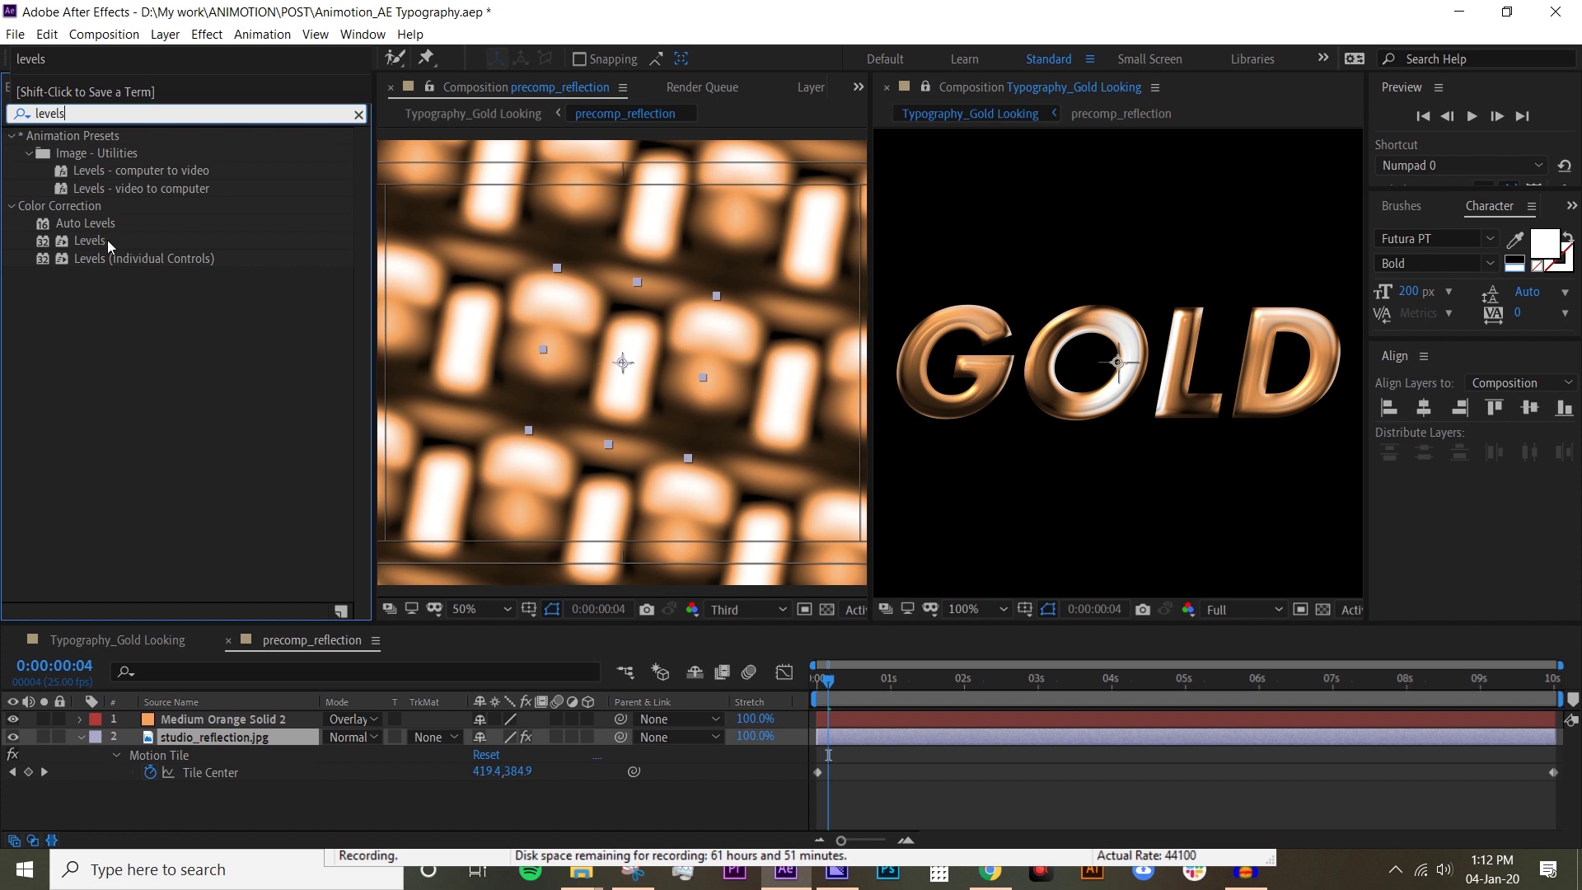
pyautogui.moveTo(110, 245); pyautogui.dragTo(219, 746)
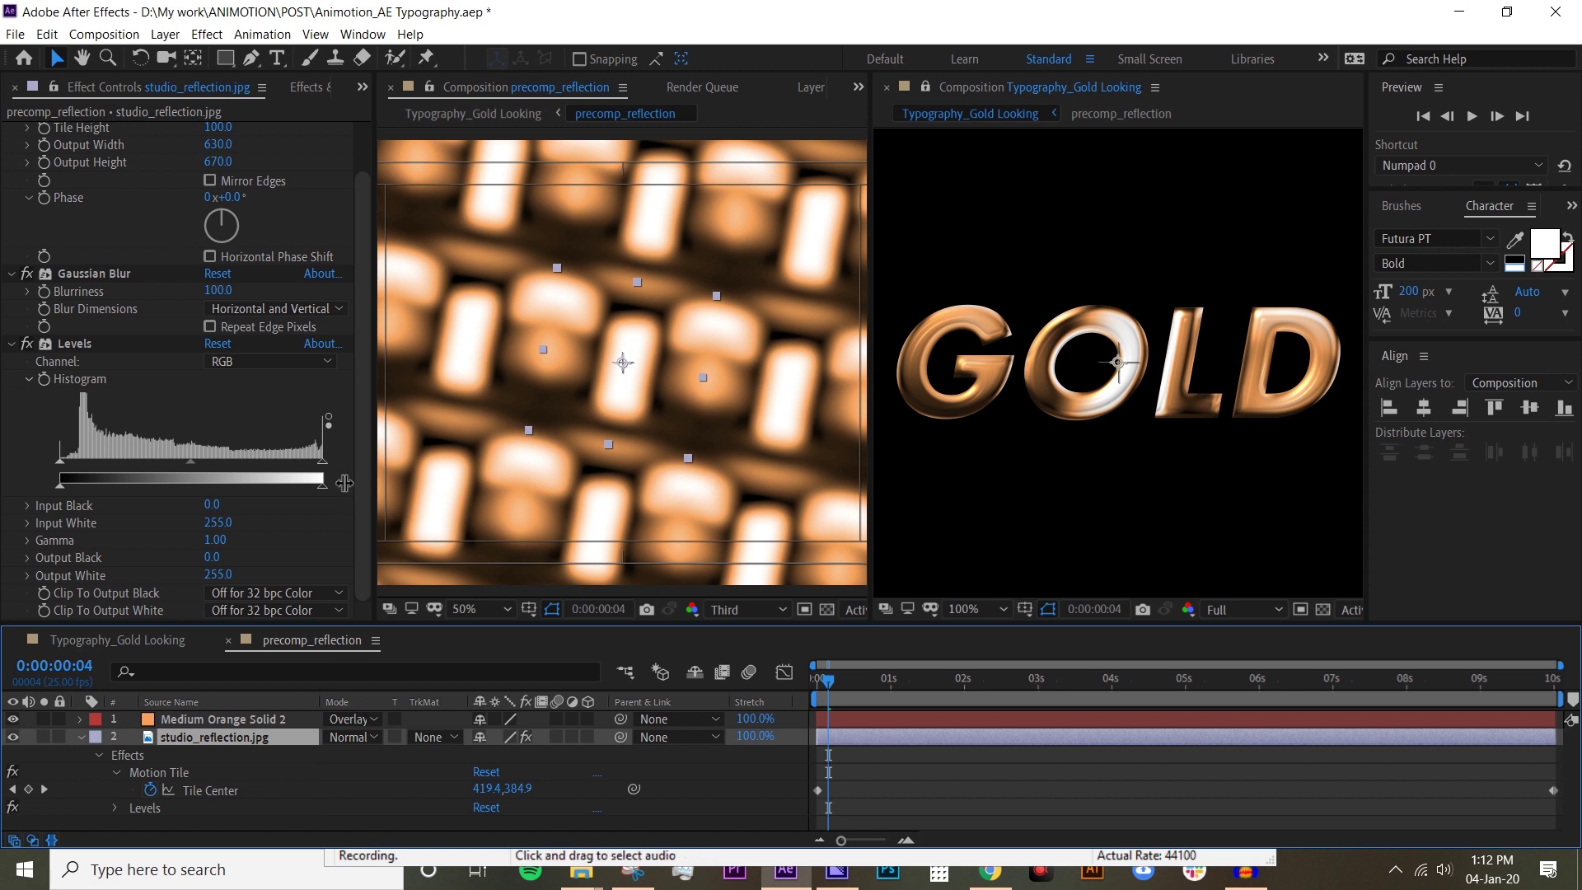
# Step: Set Levels Output Black 36, Output White 197 and Gamma 0.91, then close the second viewer
pyautogui.moveTo(322, 486); pyautogui.dragTo(262, 486)
pyautogui.moveTo(59, 486); pyautogui.dragTo(97, 486)
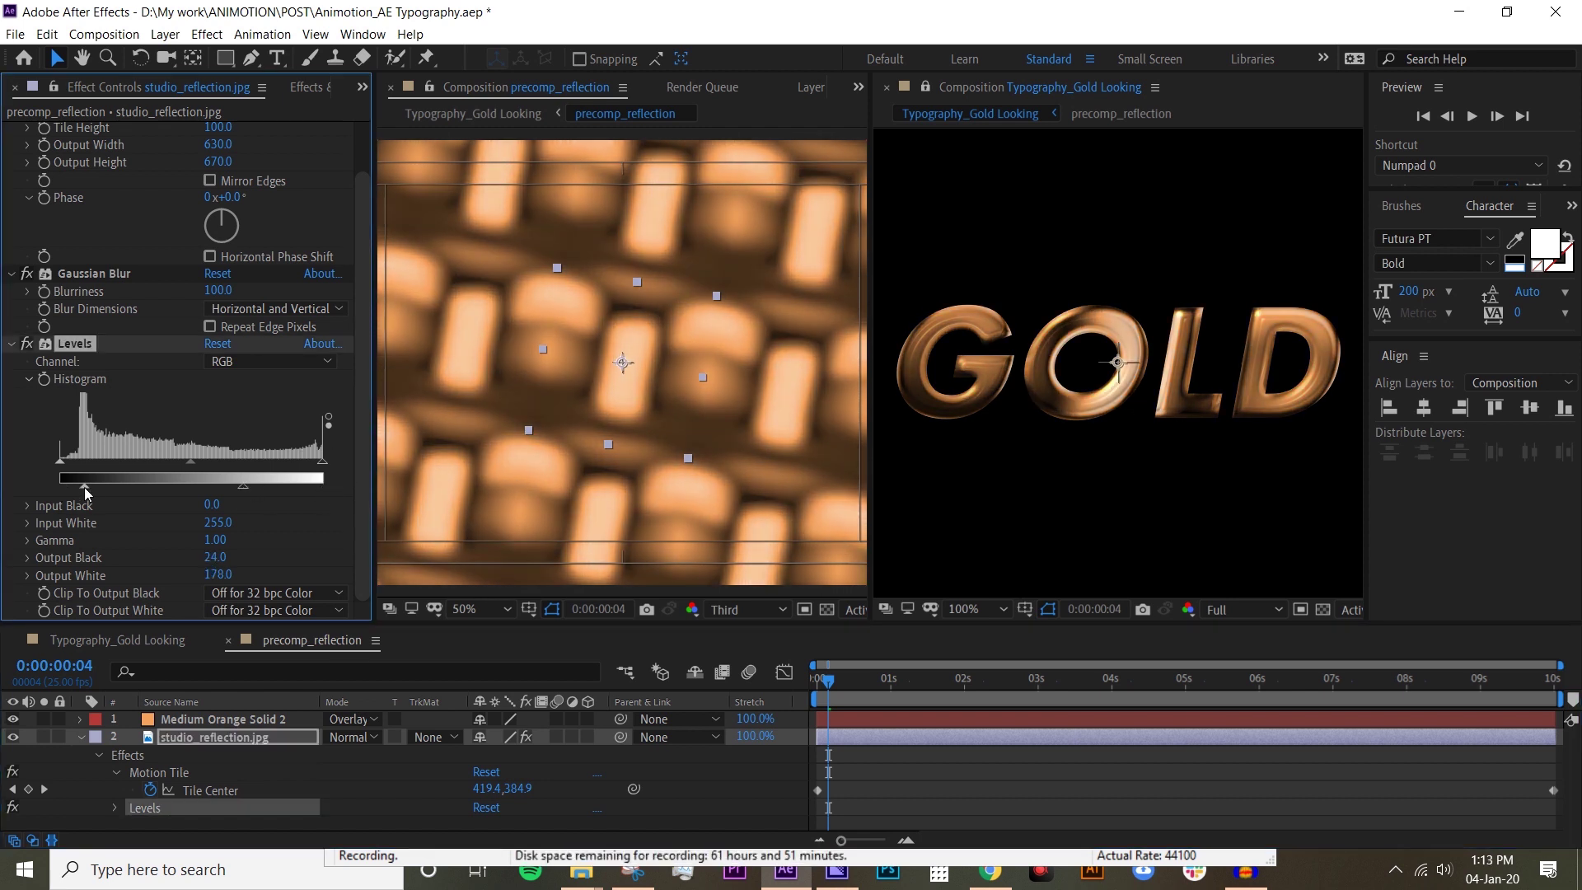
pyautogui.moveTo(191, 464); pyautogui.dragTo(201, 458)
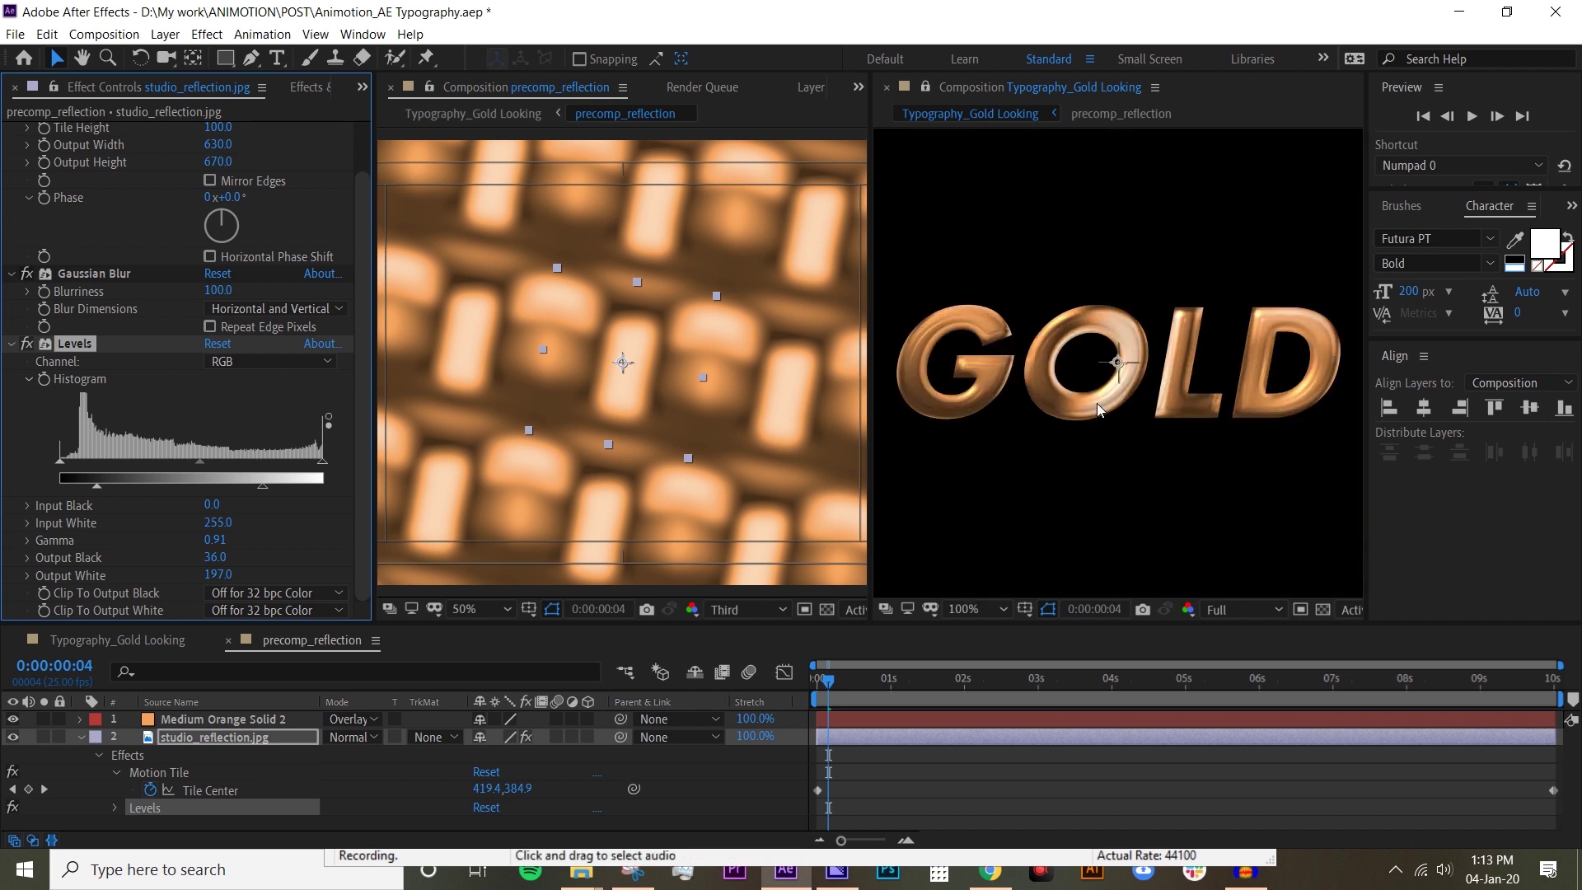
pyautogui.click(886, 86)
# Step: In Typography_Gold Looking, set CC Blobbylize Softness to 20
pyautogui.click(626, 671)
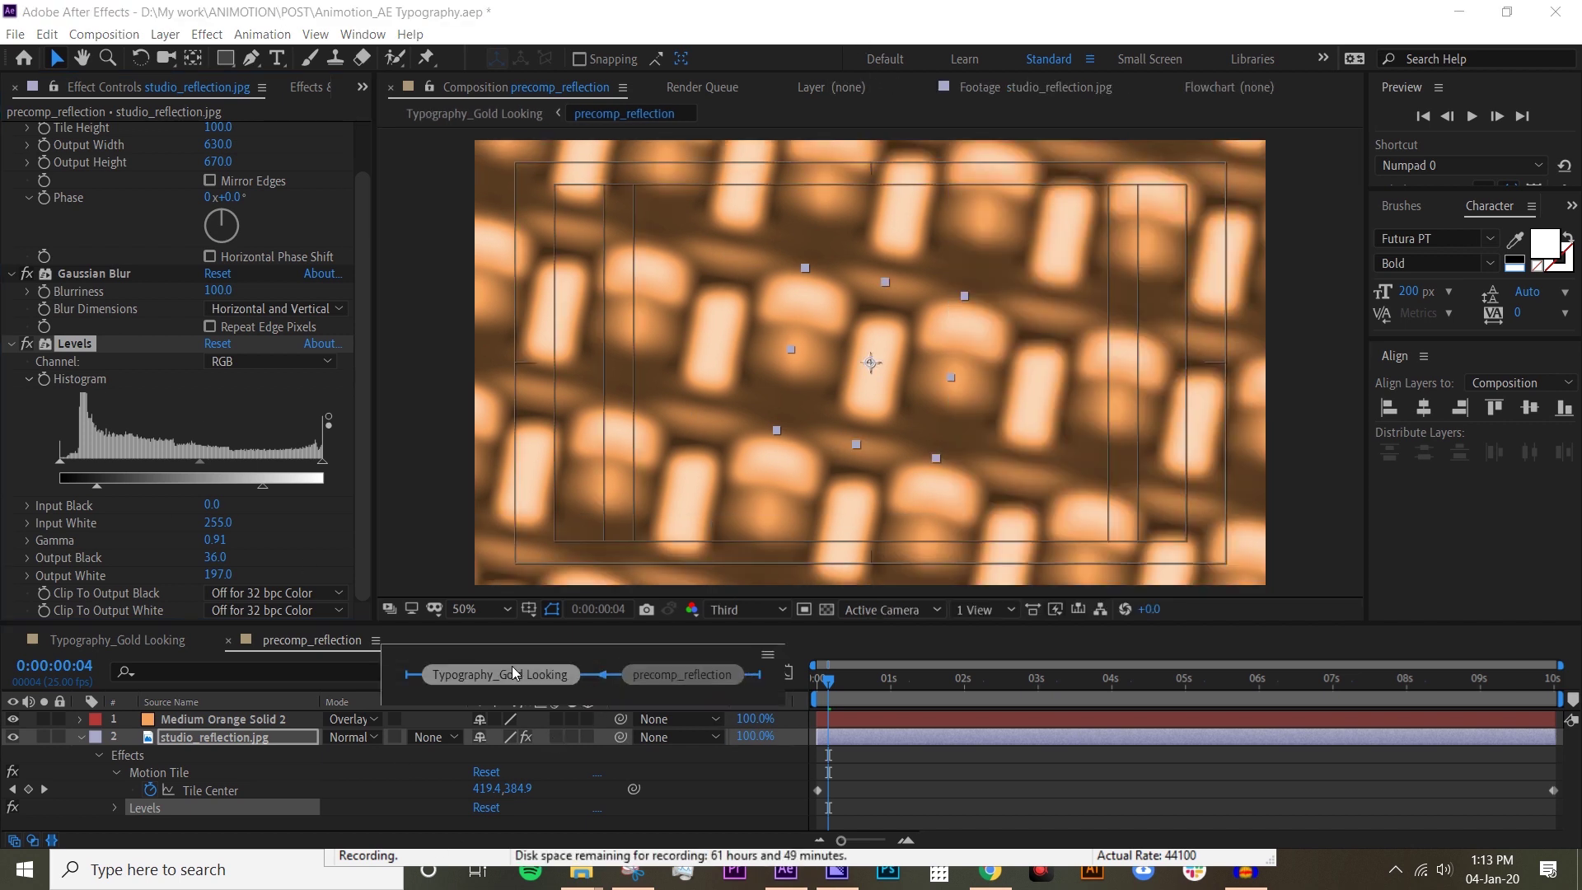
pyautogui.click(516, 671)
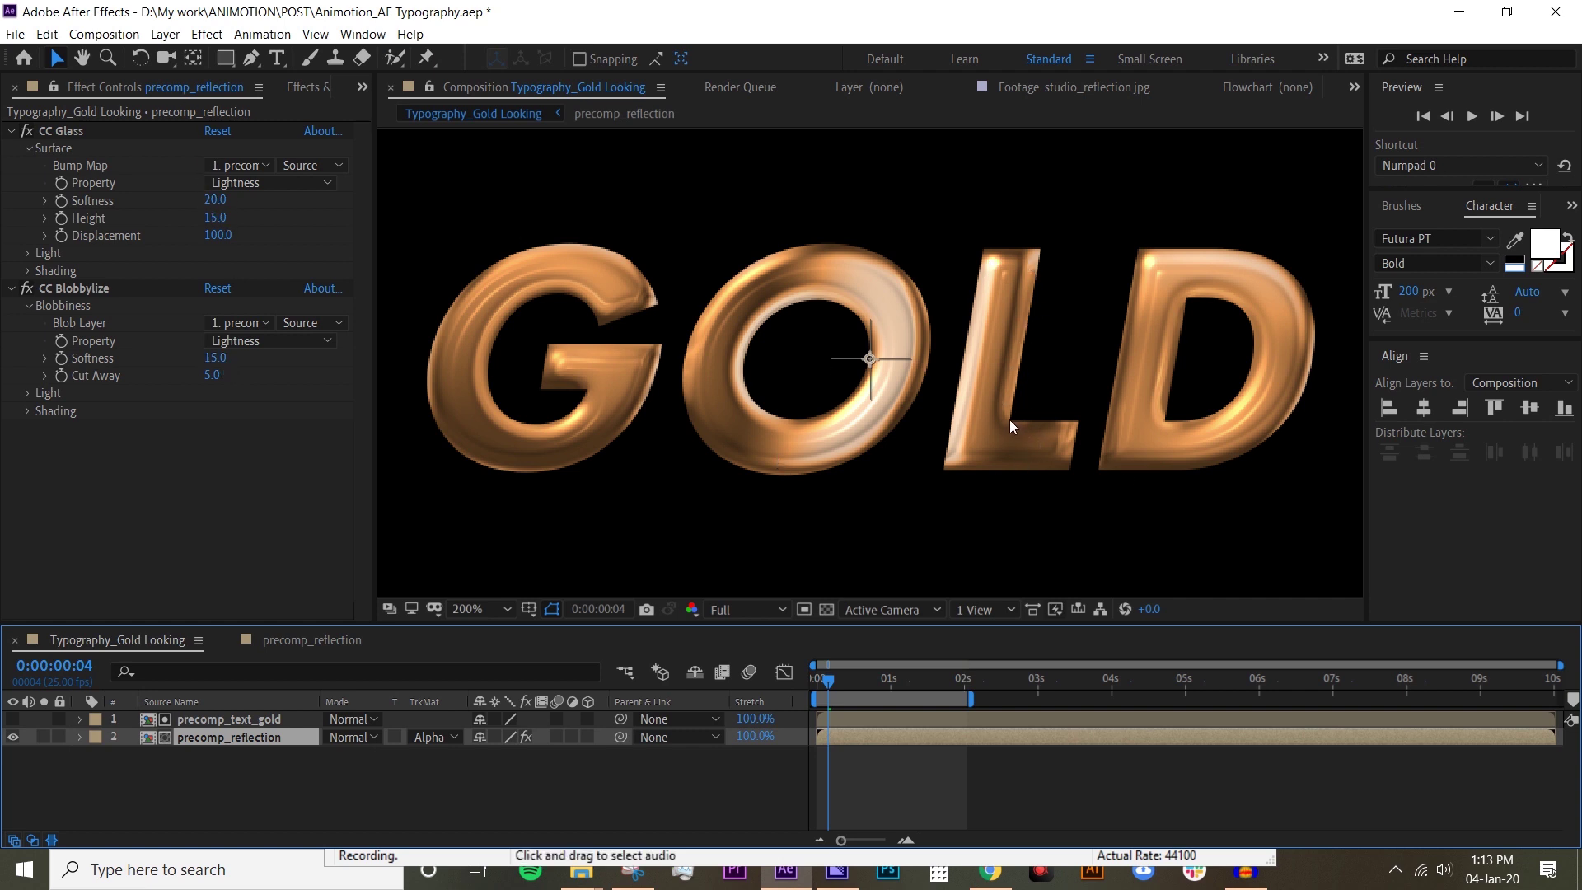
pyautogui.click(213, 358)
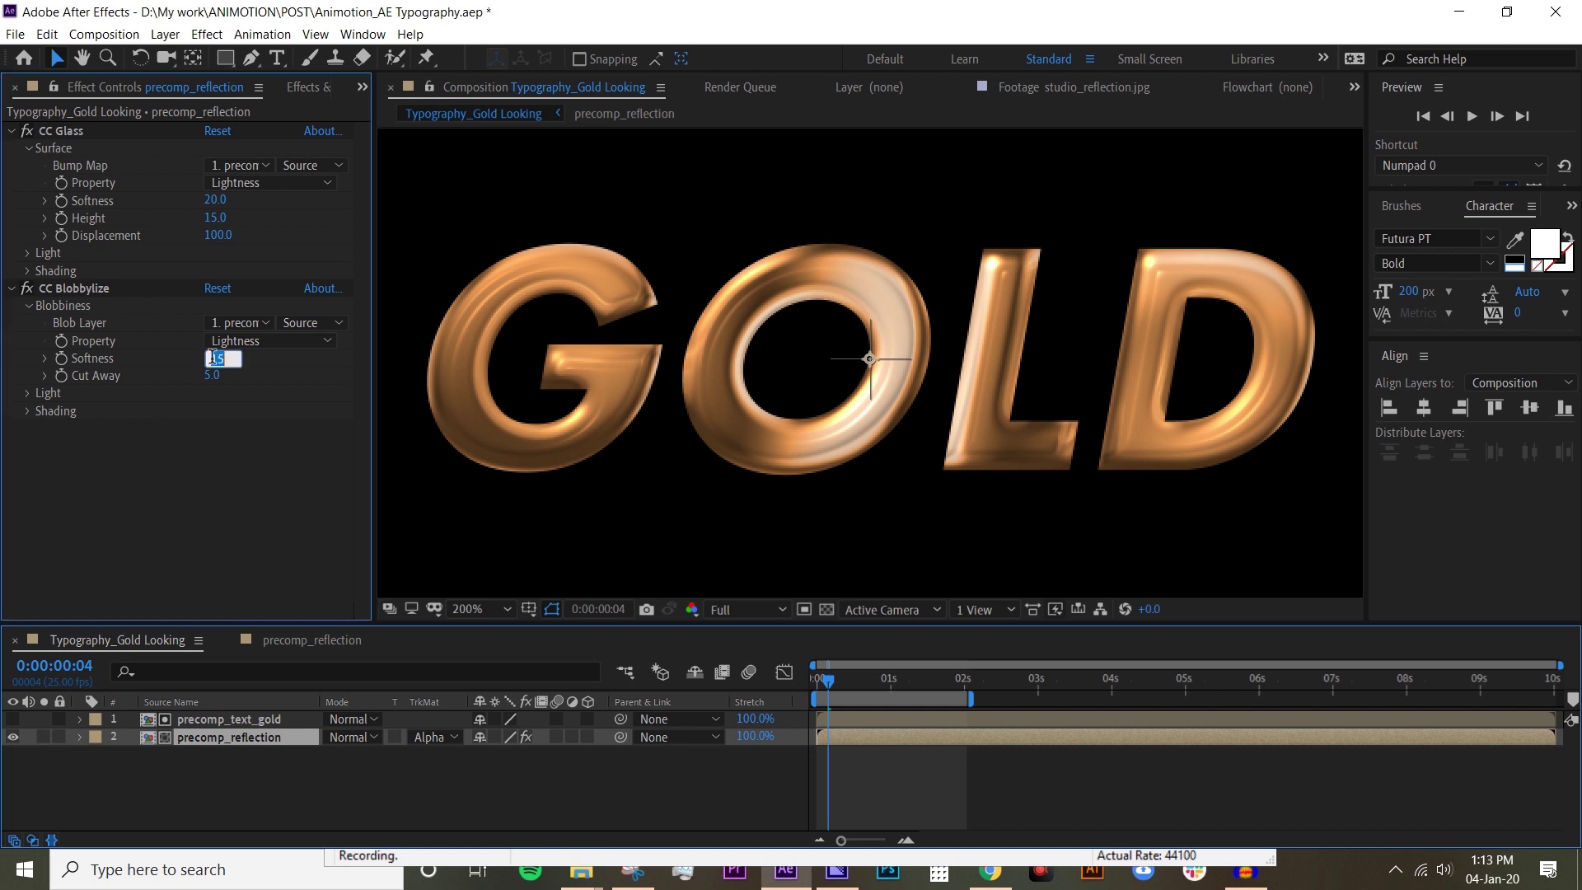
pyautogui.write('20')
pyautogui.press('Return')
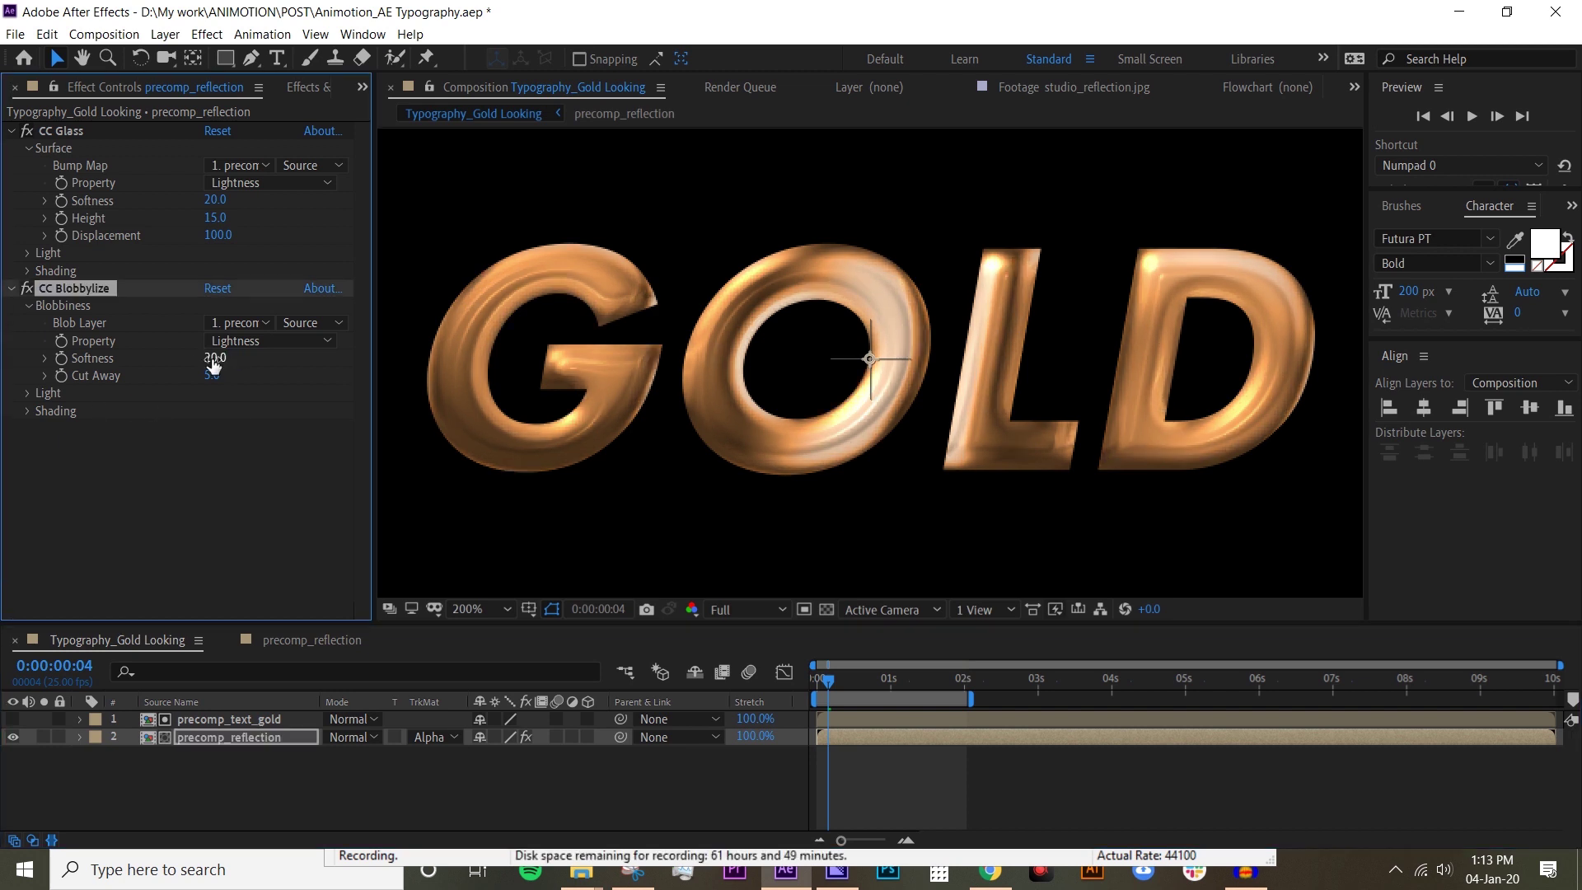
# Step: Set CC Glass Softness to 30 and Height to 10
pyautogui.click(214, 201)
pyautogui.press('Return')
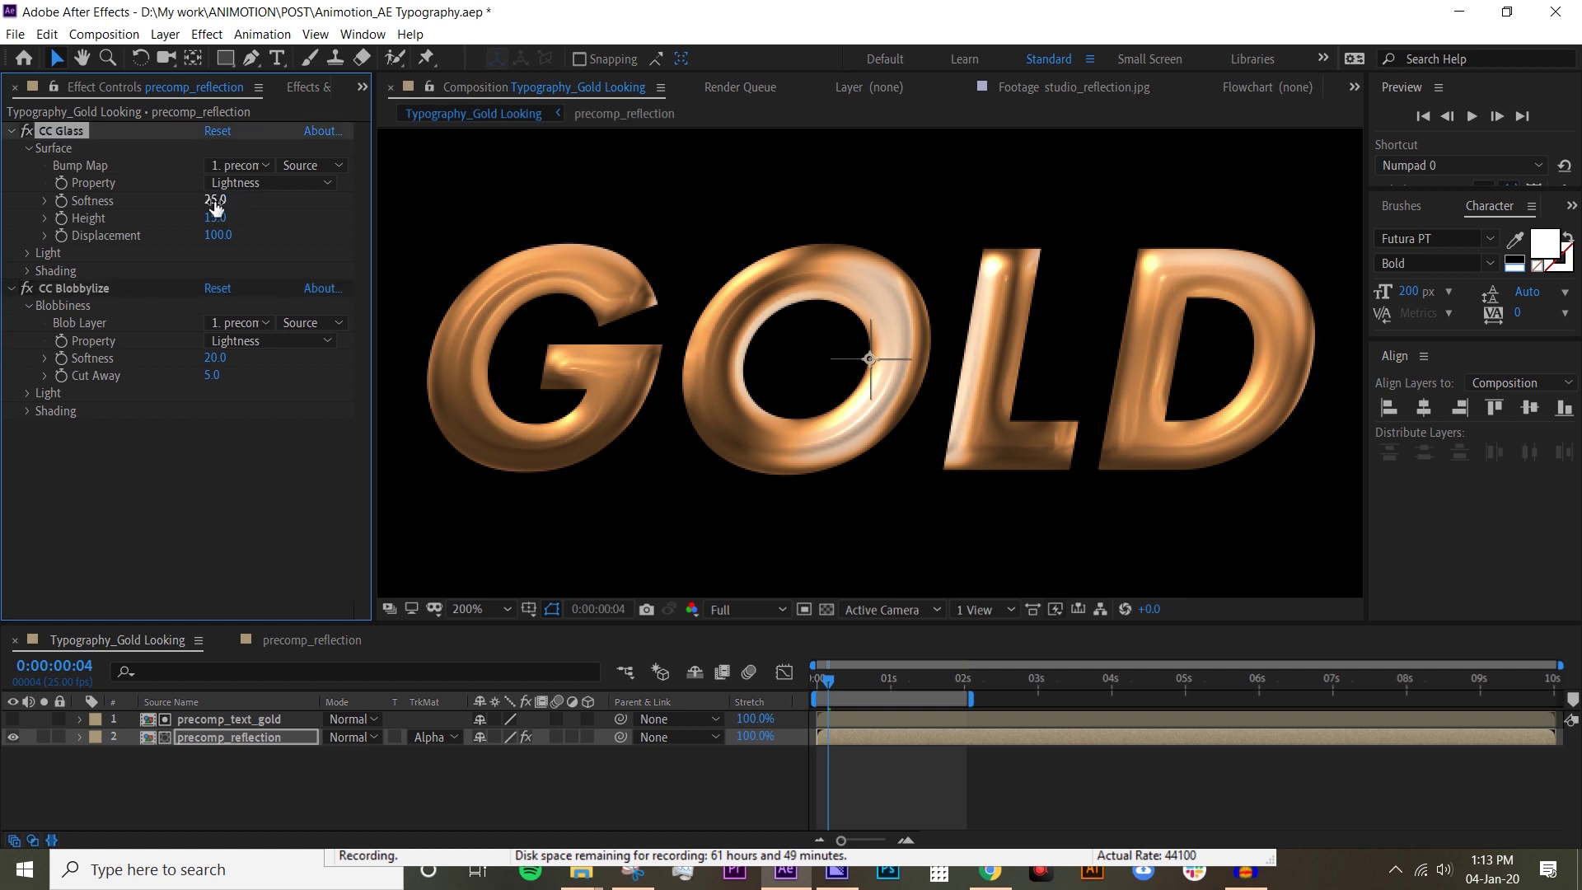
pyautogui.click(215, 201)
pyautogui.press('Return')
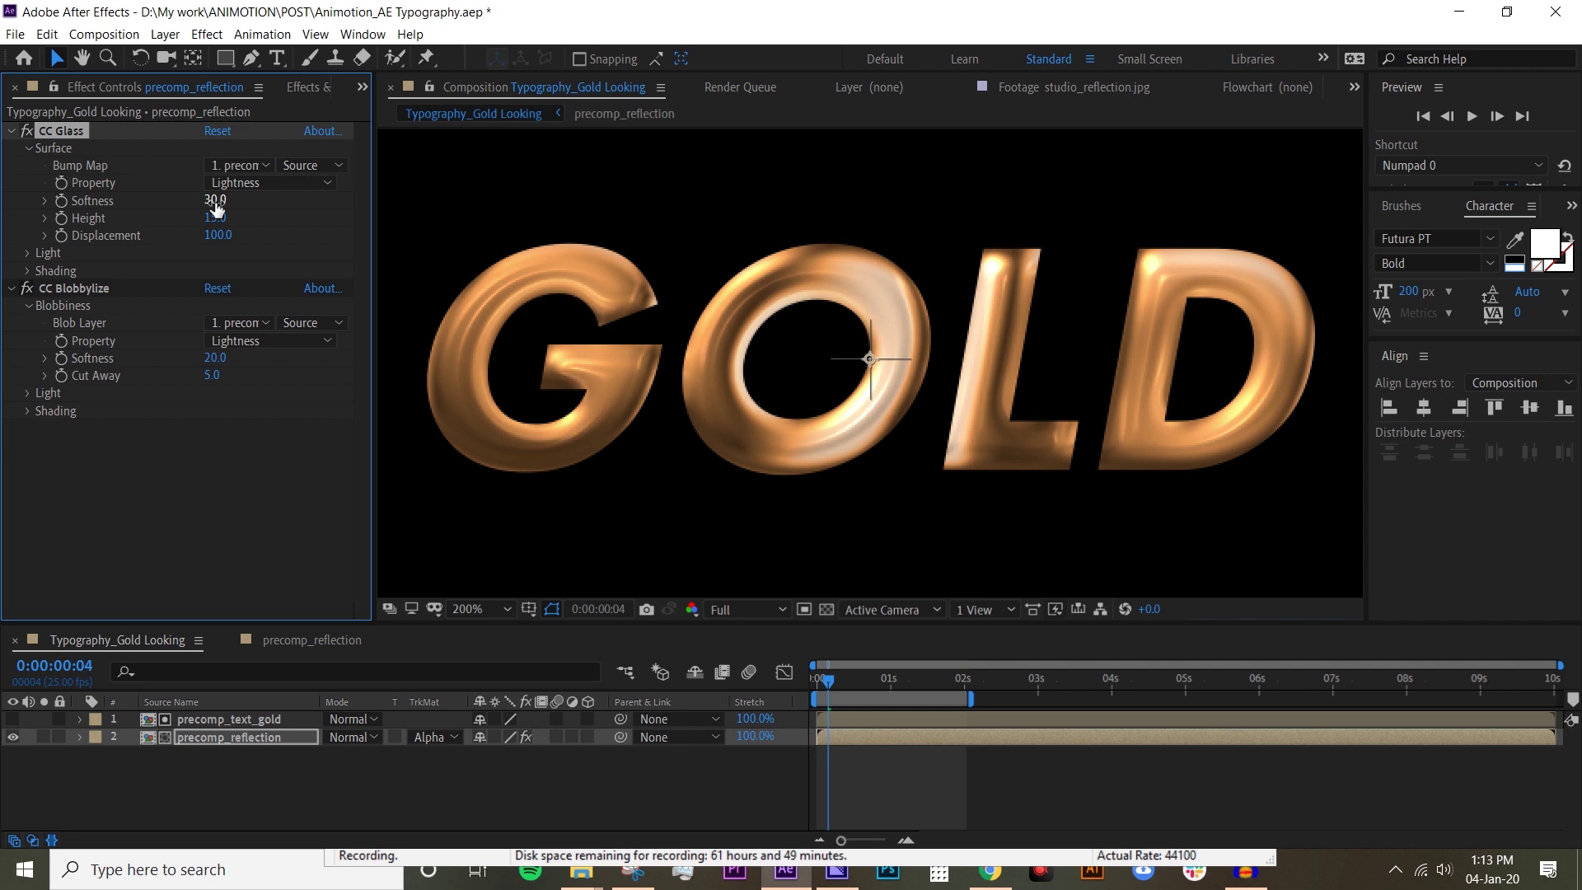
pyautogui.click(215, 217)
pyautogui.write('10')
pyautogui.press('Return')
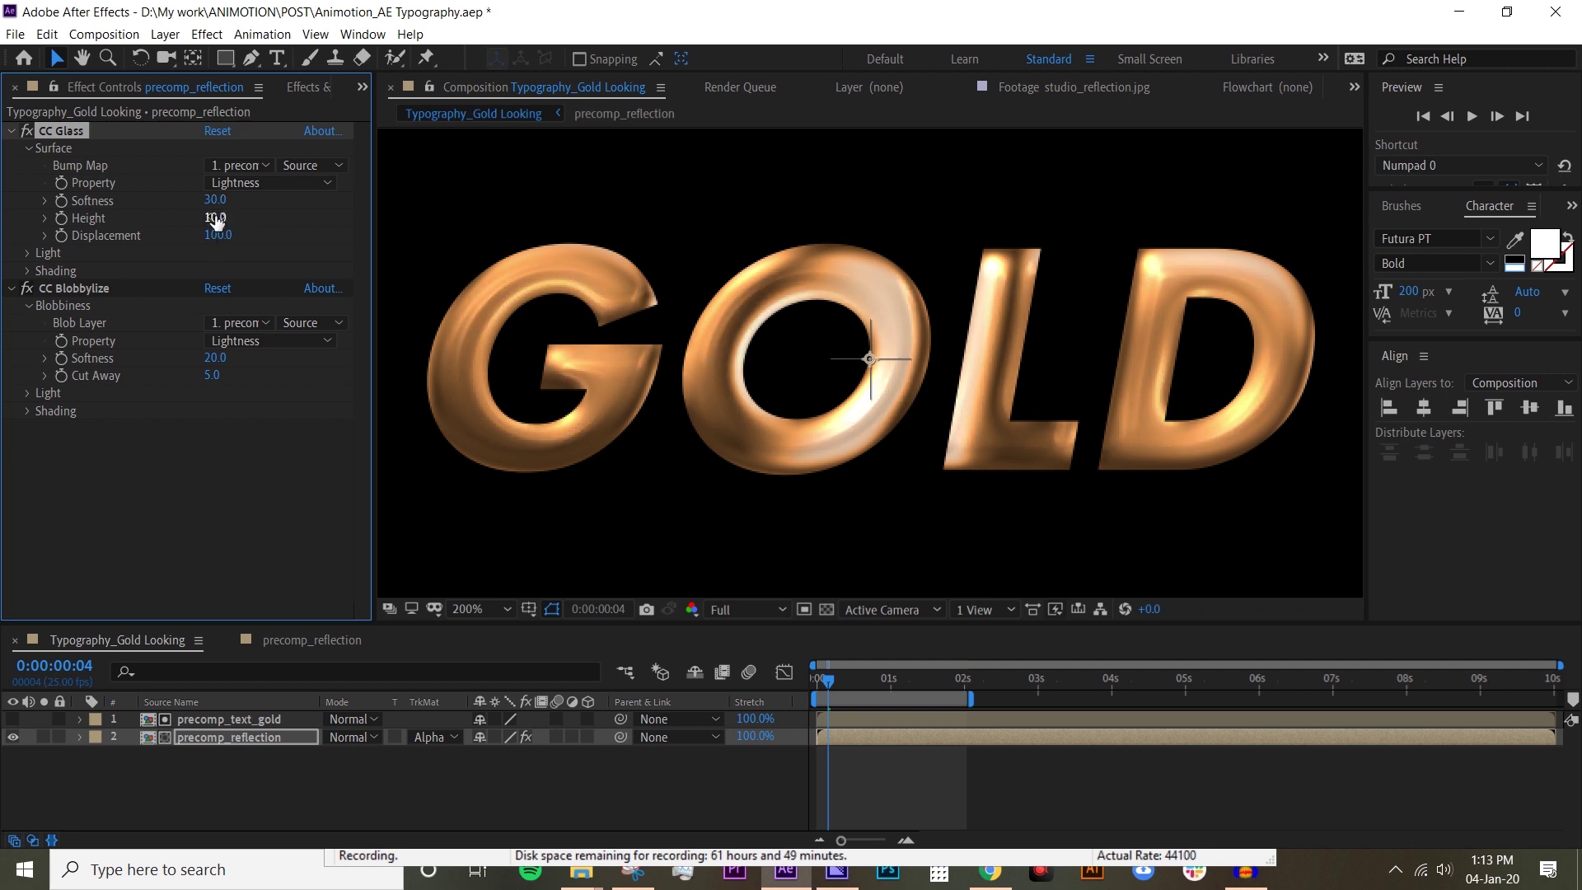
pyautogui.scroll(-2, 803, 403)
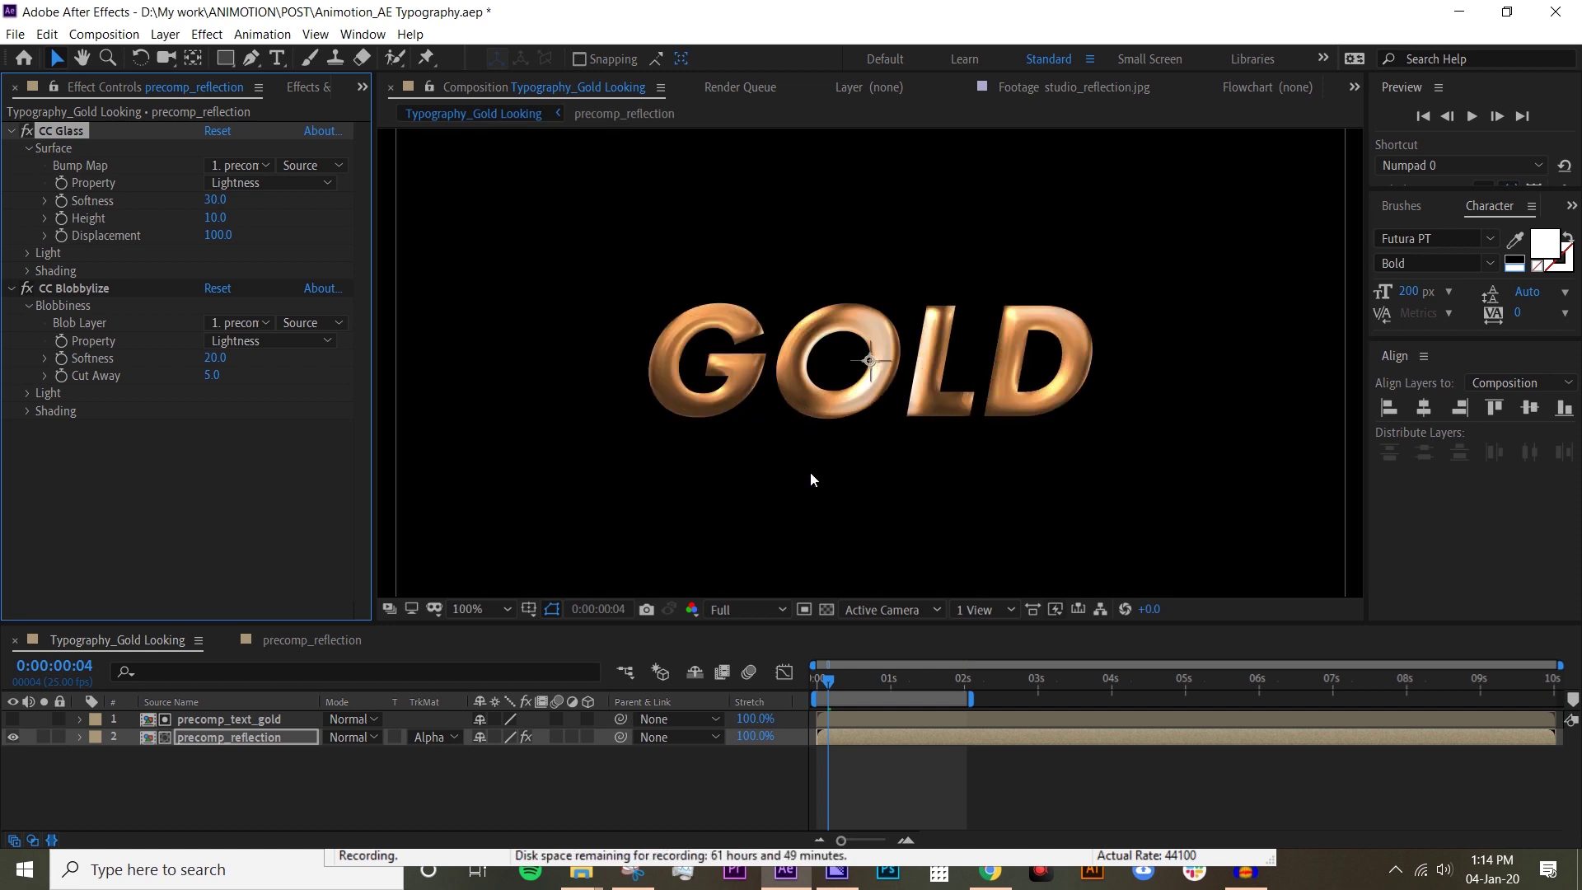
# Step: Play the Typography_Gold Looking preview to watch the reflection slide across GOLD
pyautogui.press('space')
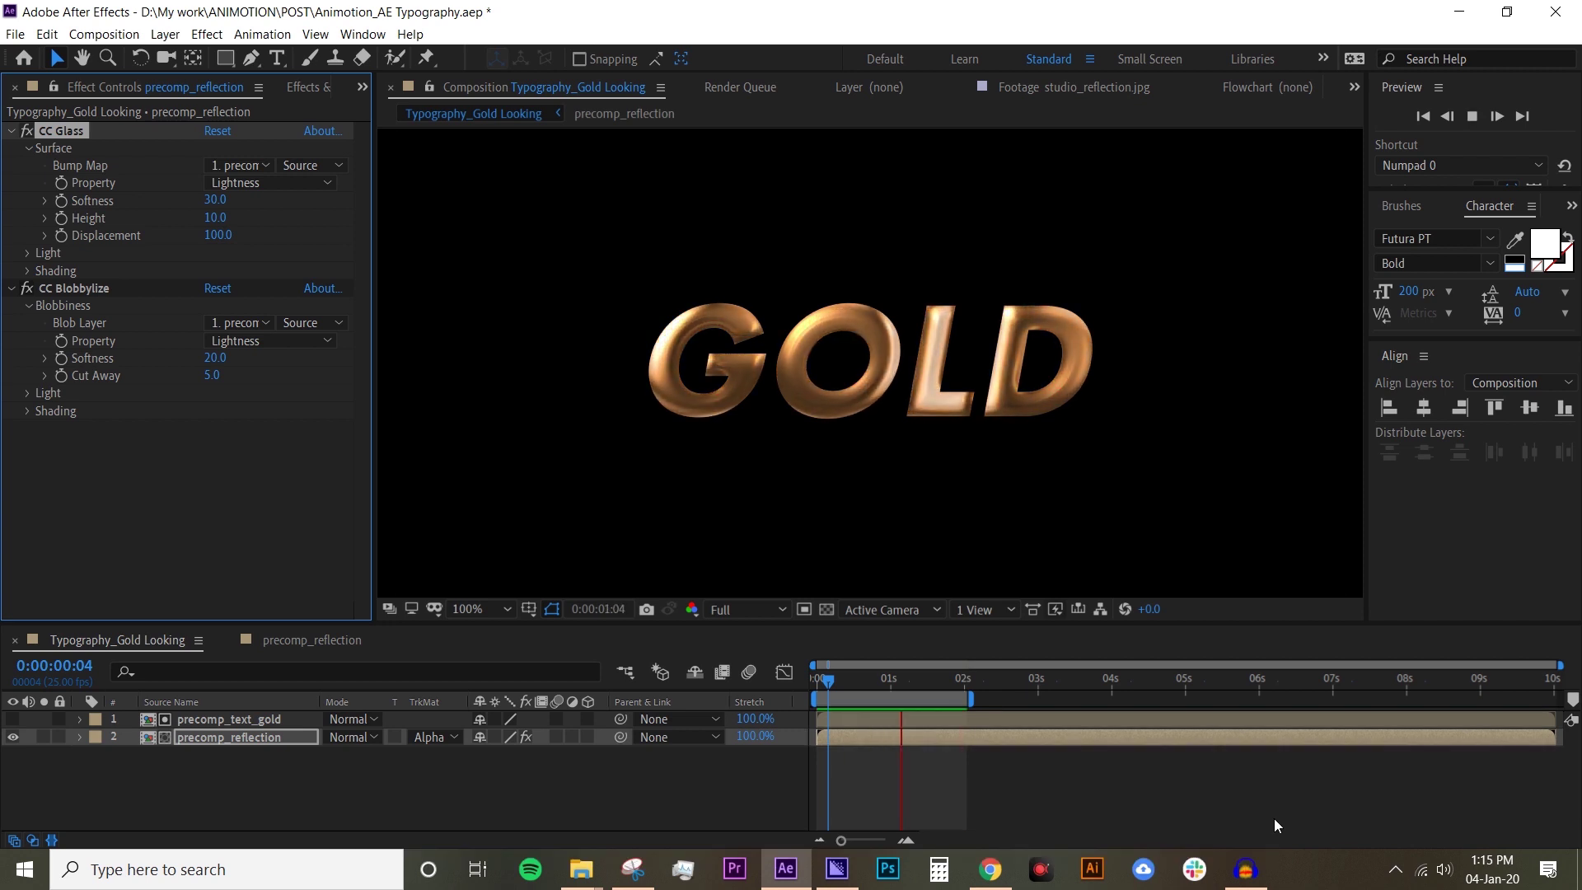